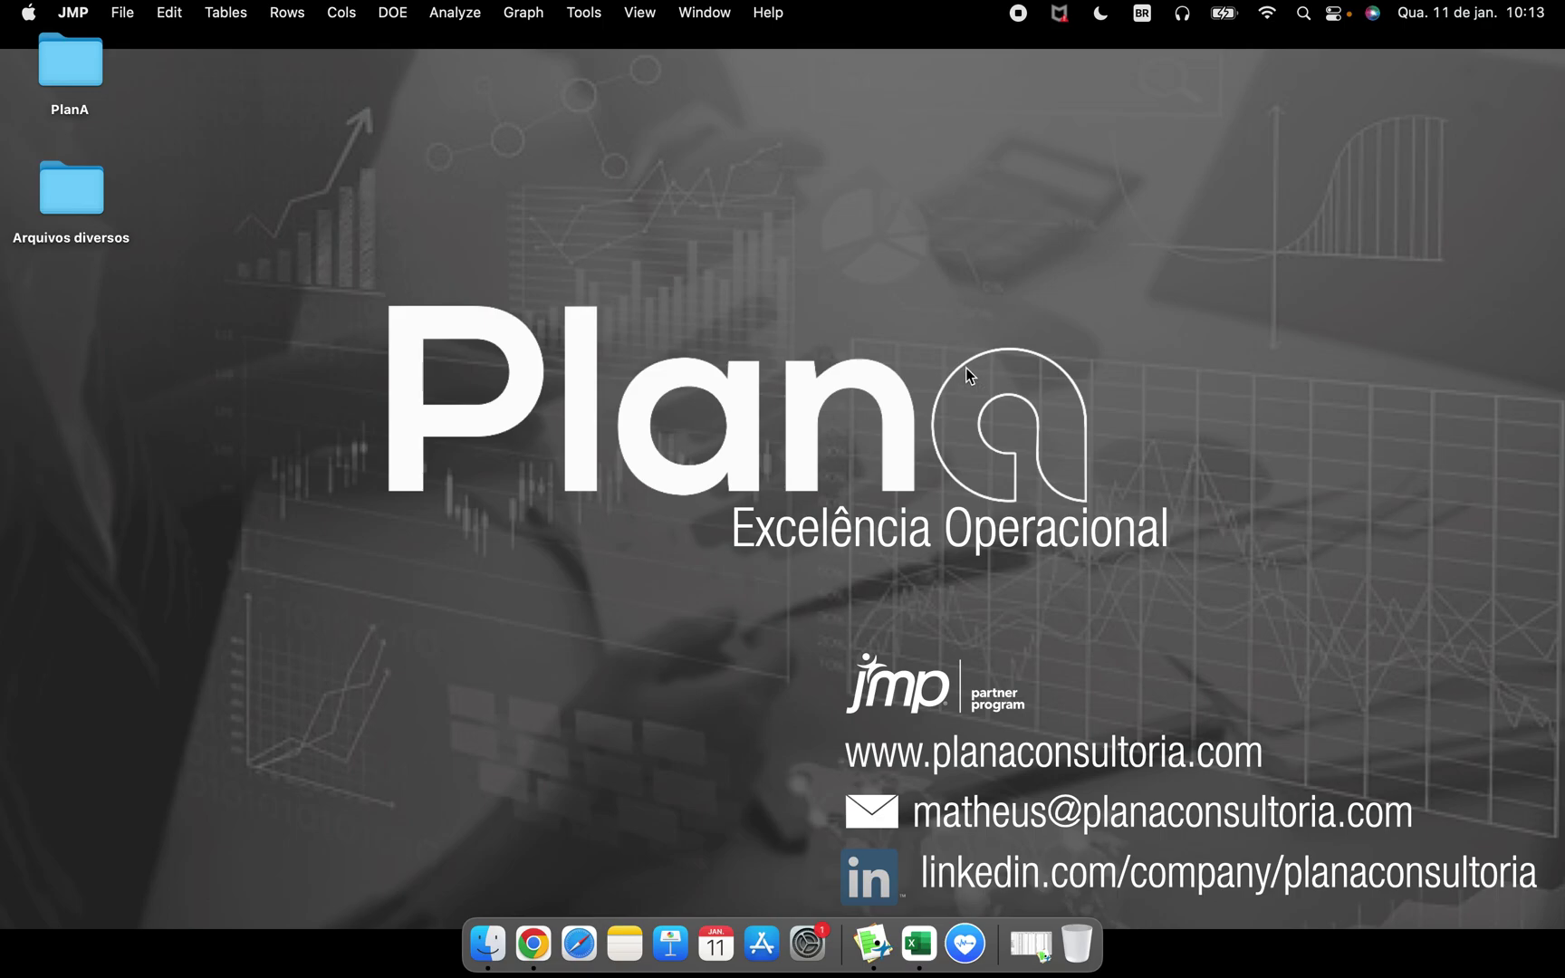
left_click(229, 15)
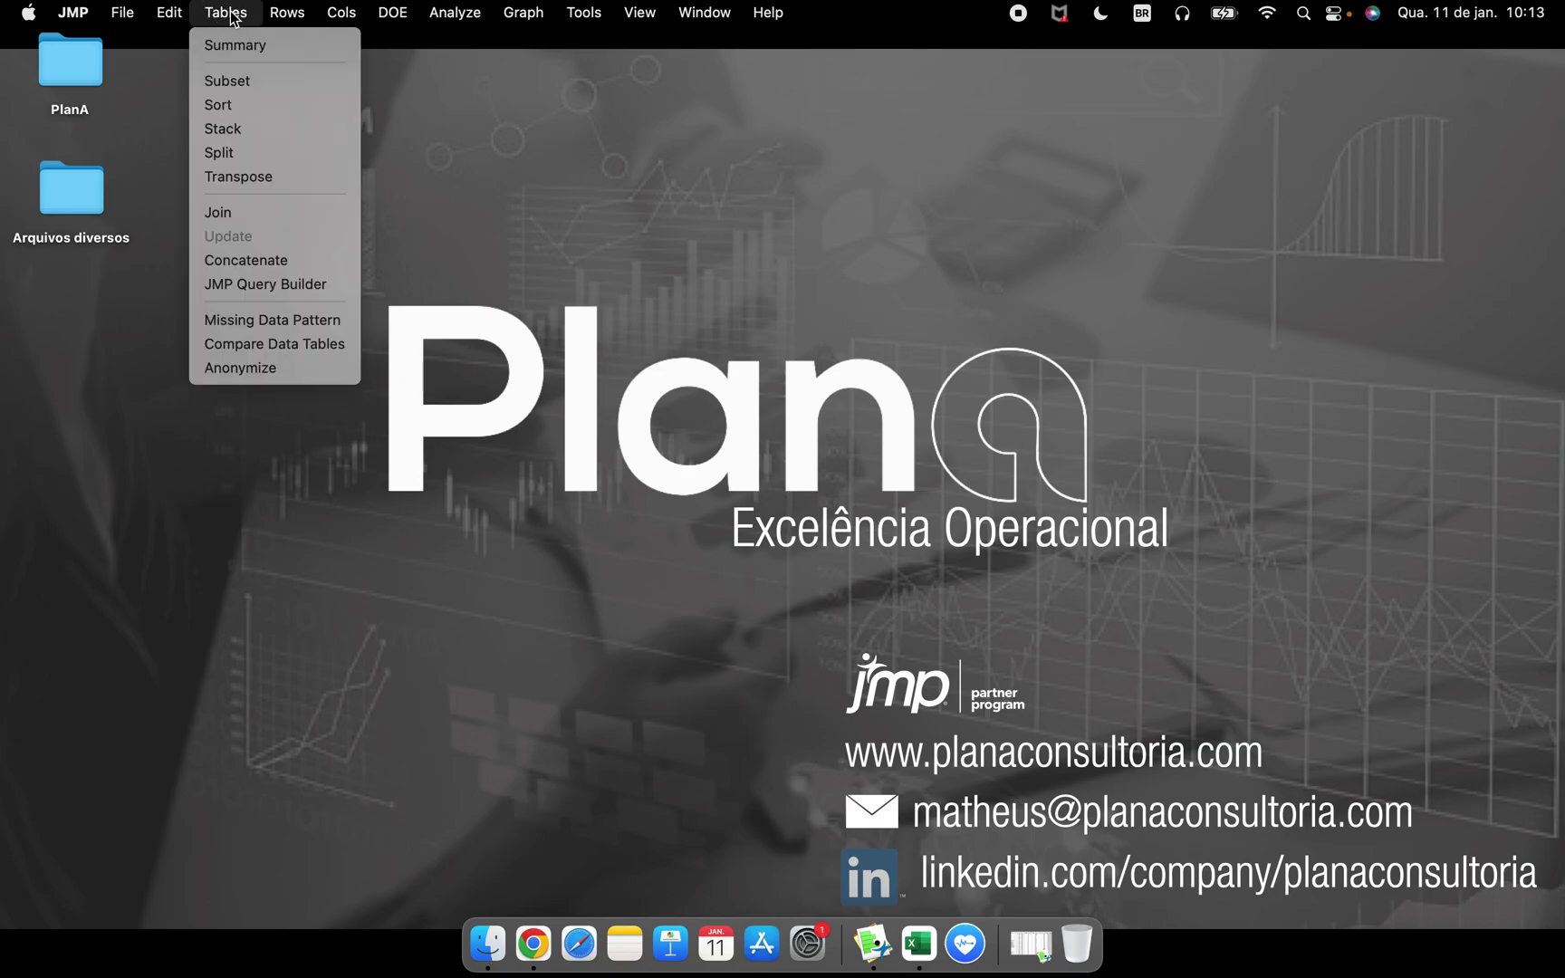
left_click(831, 224)
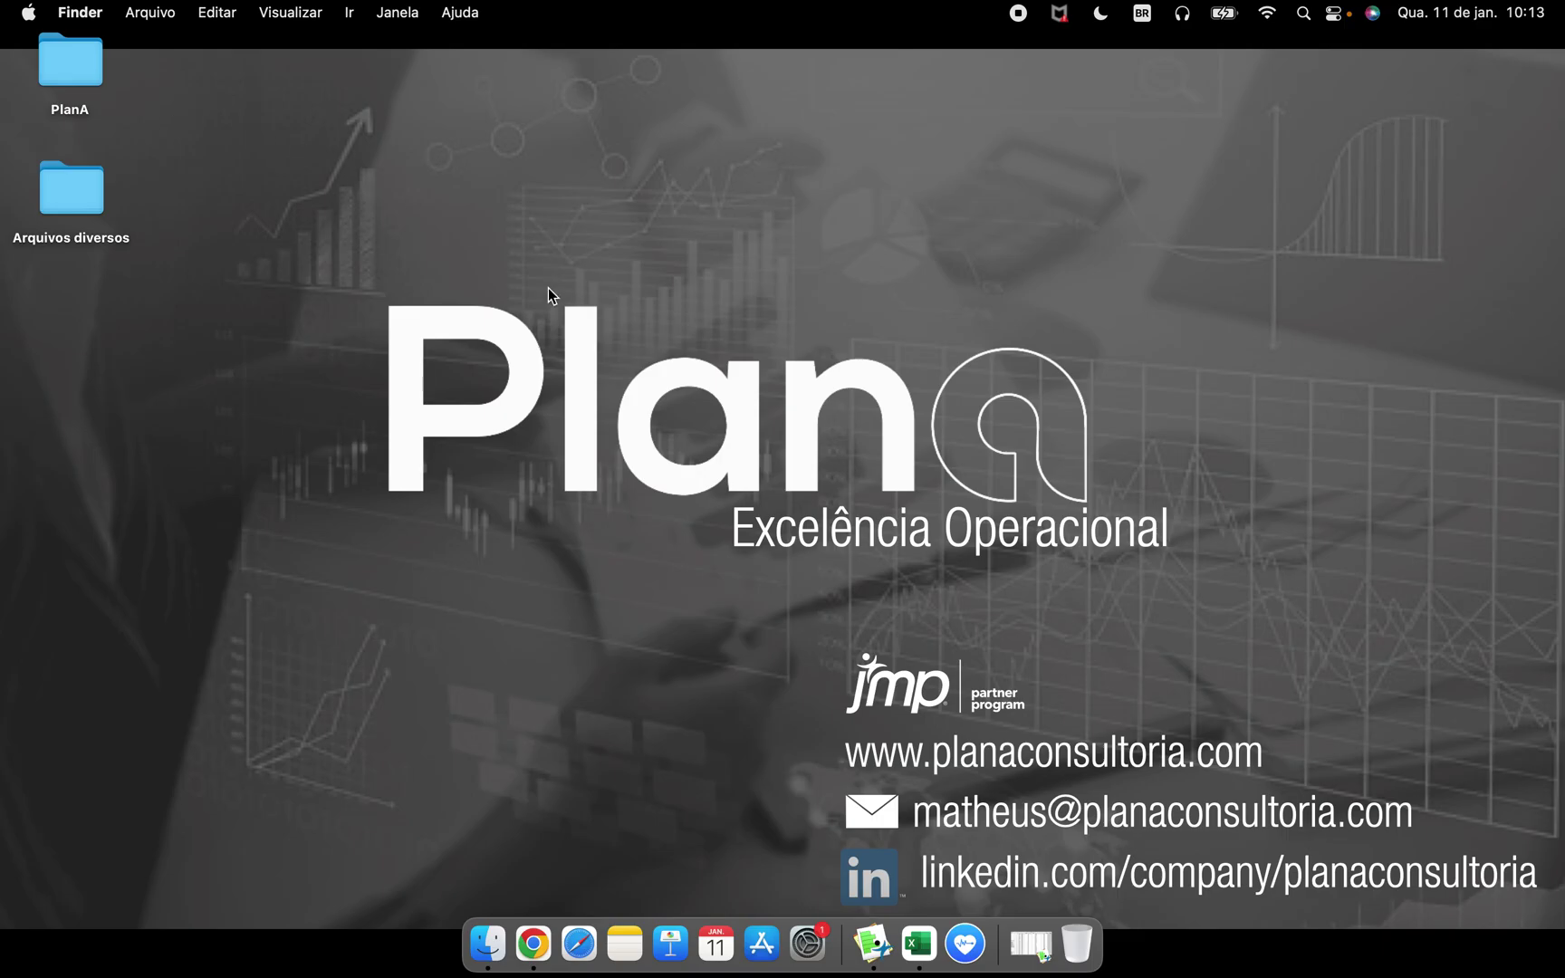
left_click(872, 944)
left_click(36, 44)
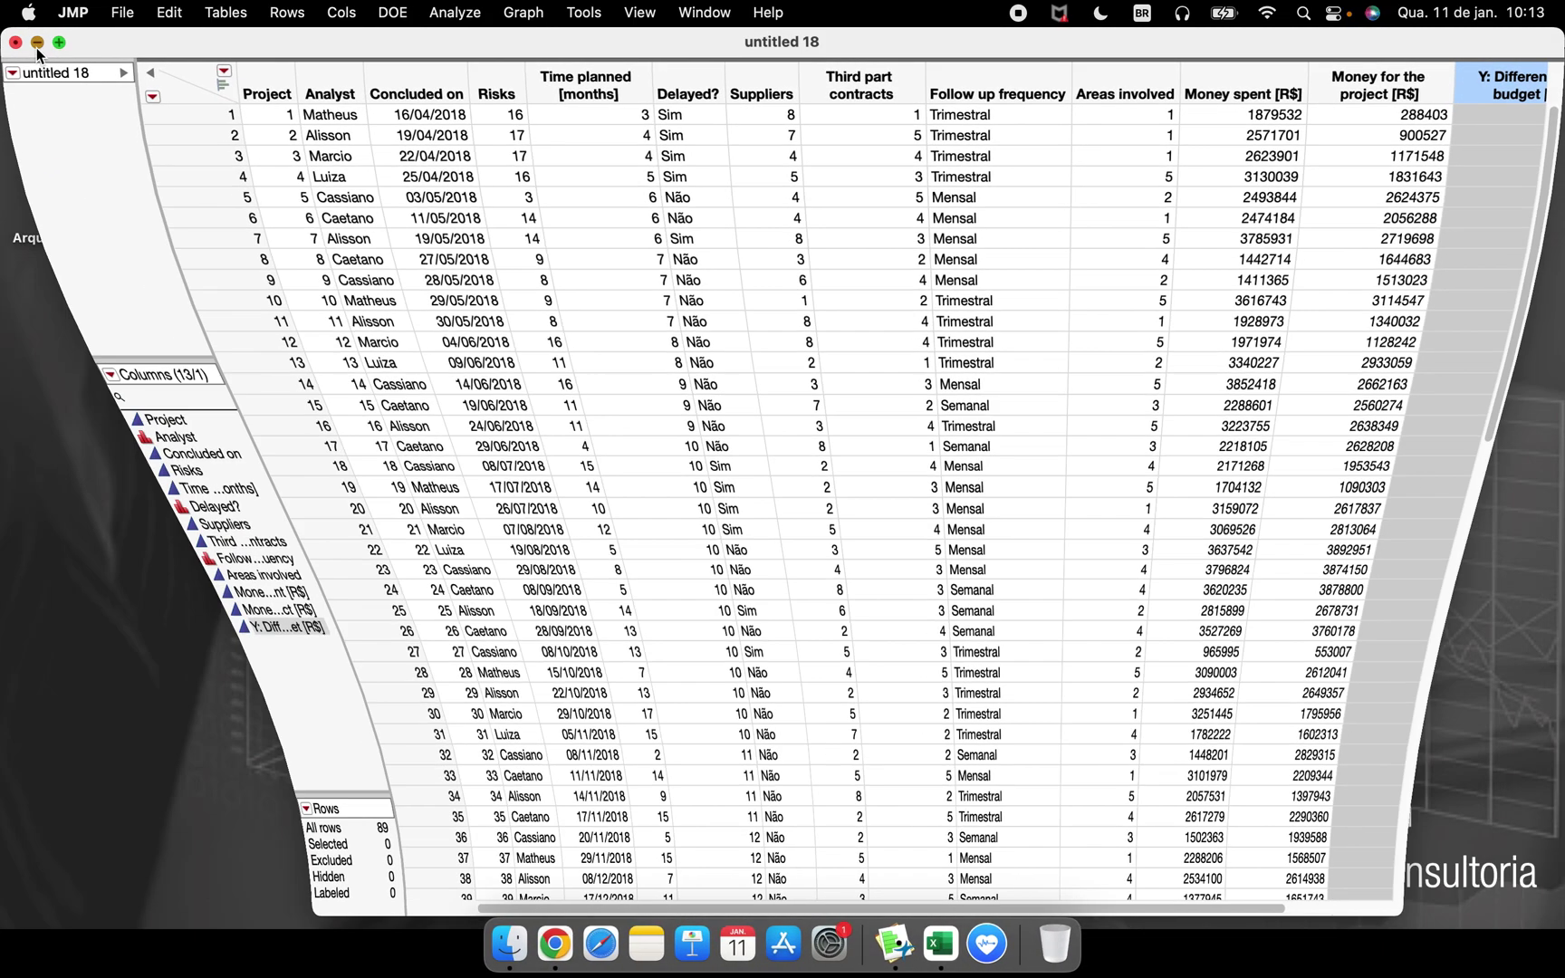
left_click_drag(220, 98, 1536, 831)
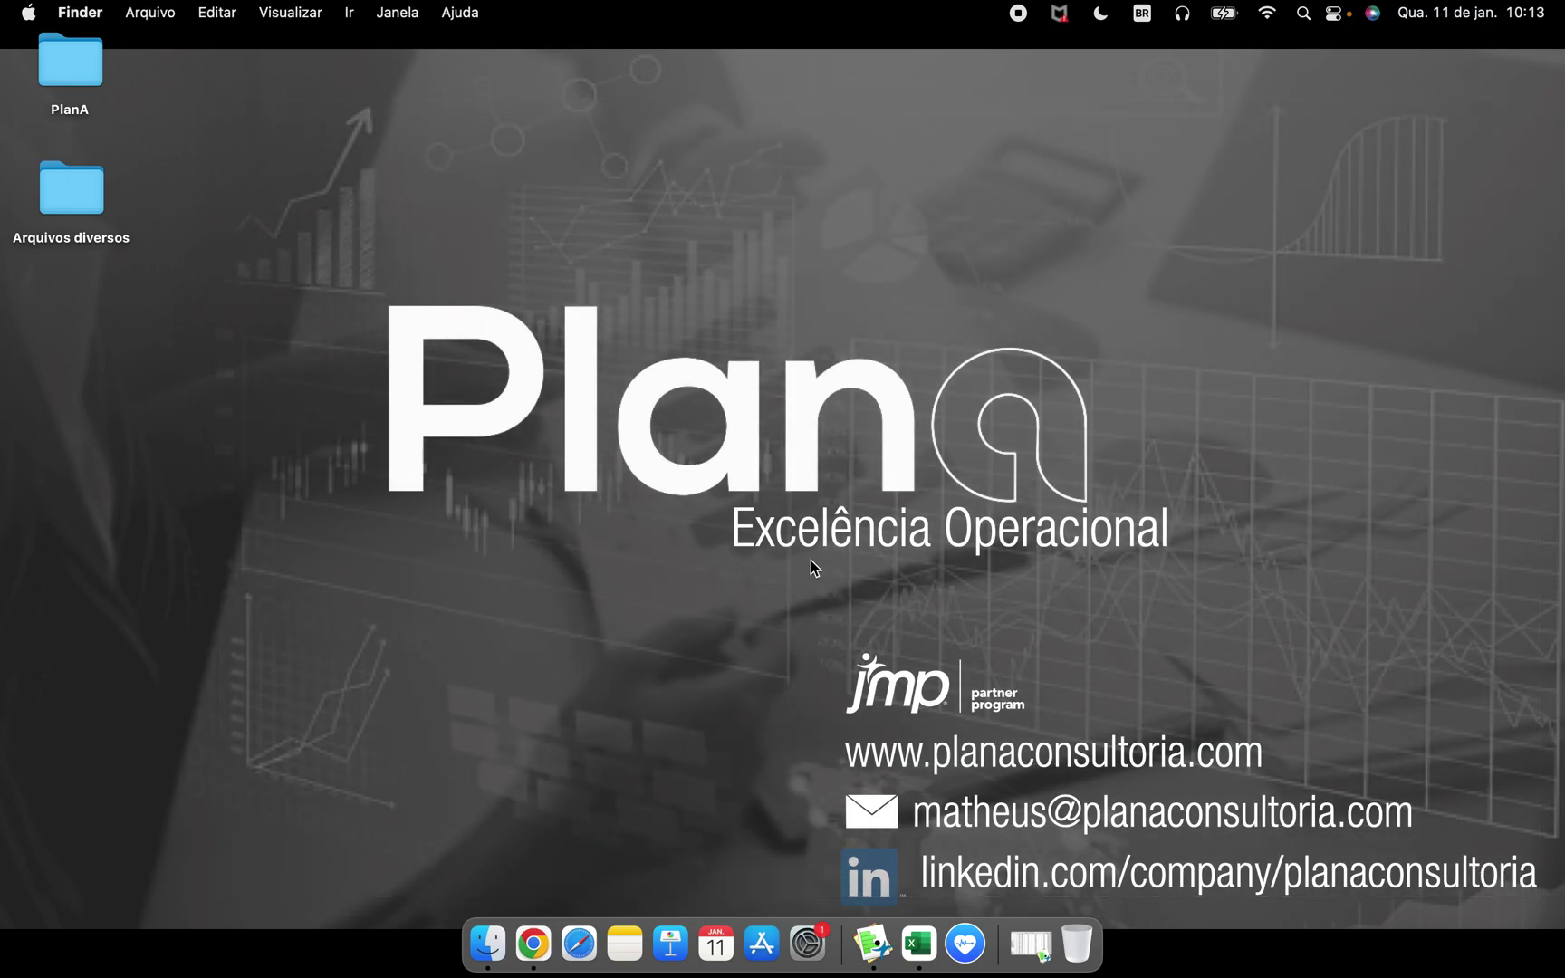
Step: Restore the minimized untitled 18 data table and review its columns, including Y: Difference on budget [R$], down to the last row
left_click(872, 943)
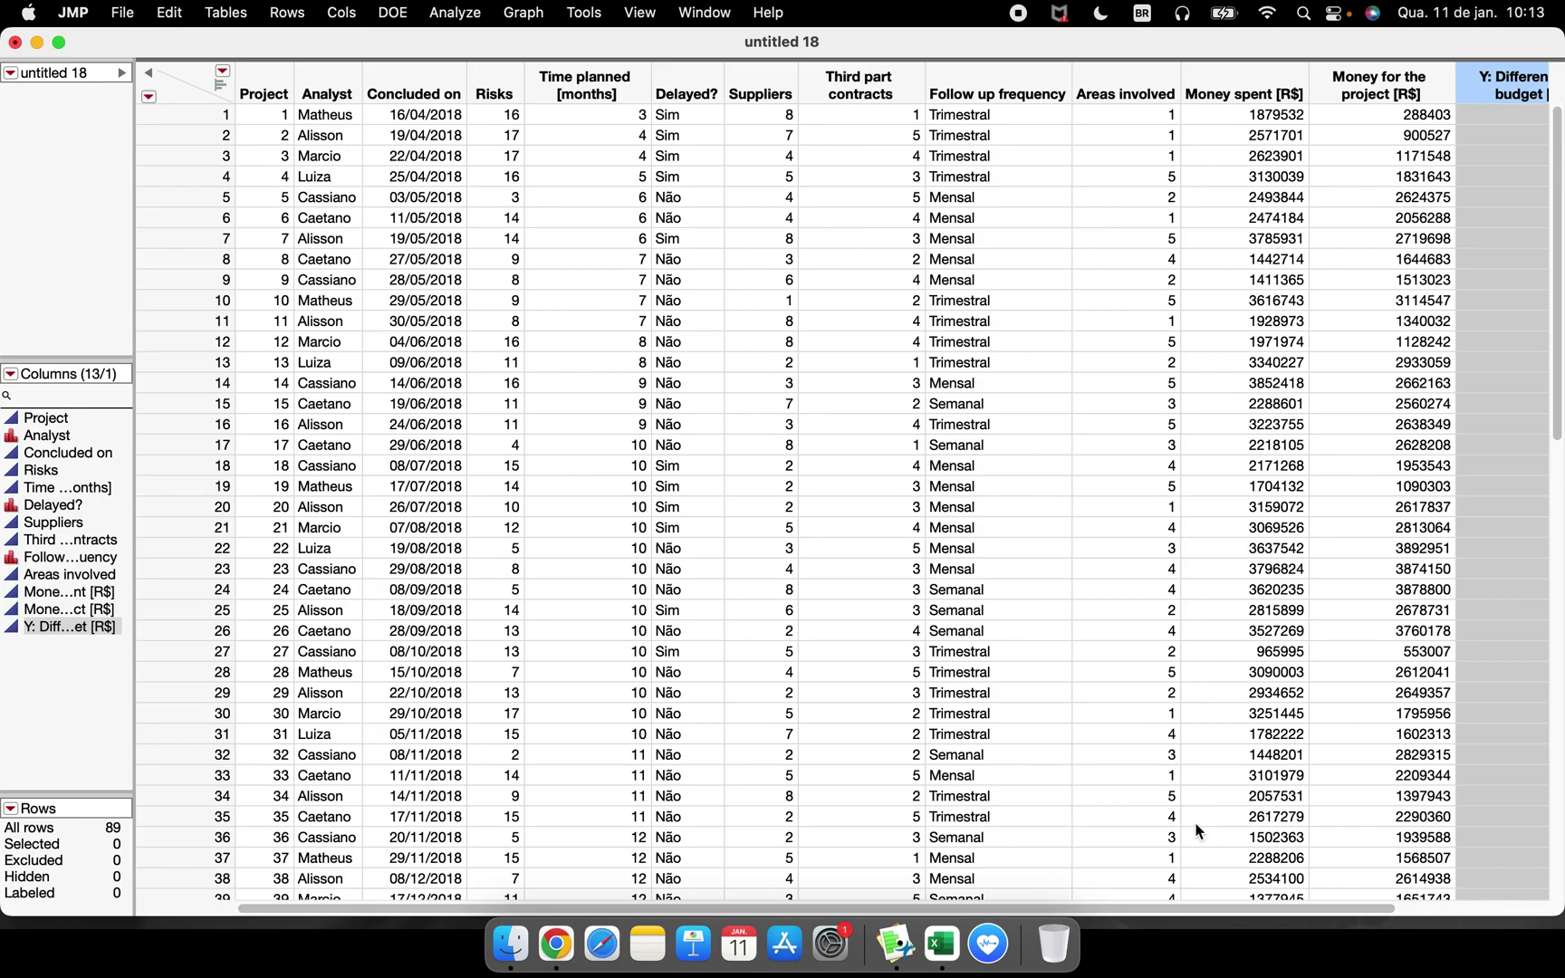
left_click(1471, 906)
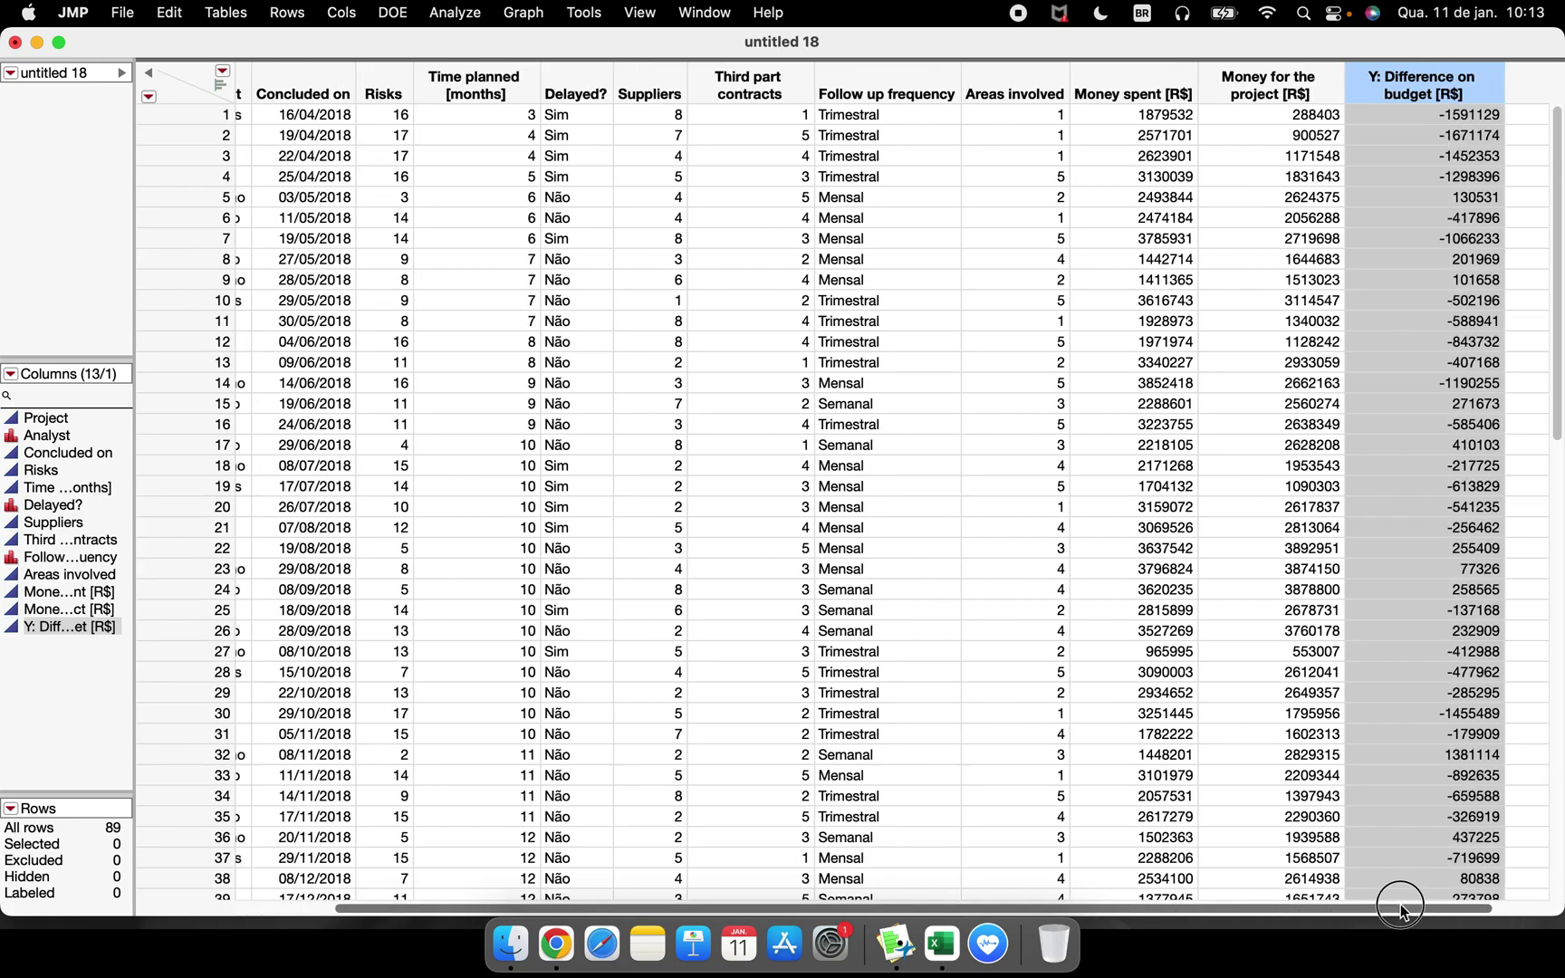
left_click_drag(1374, 910, 1221, 910)
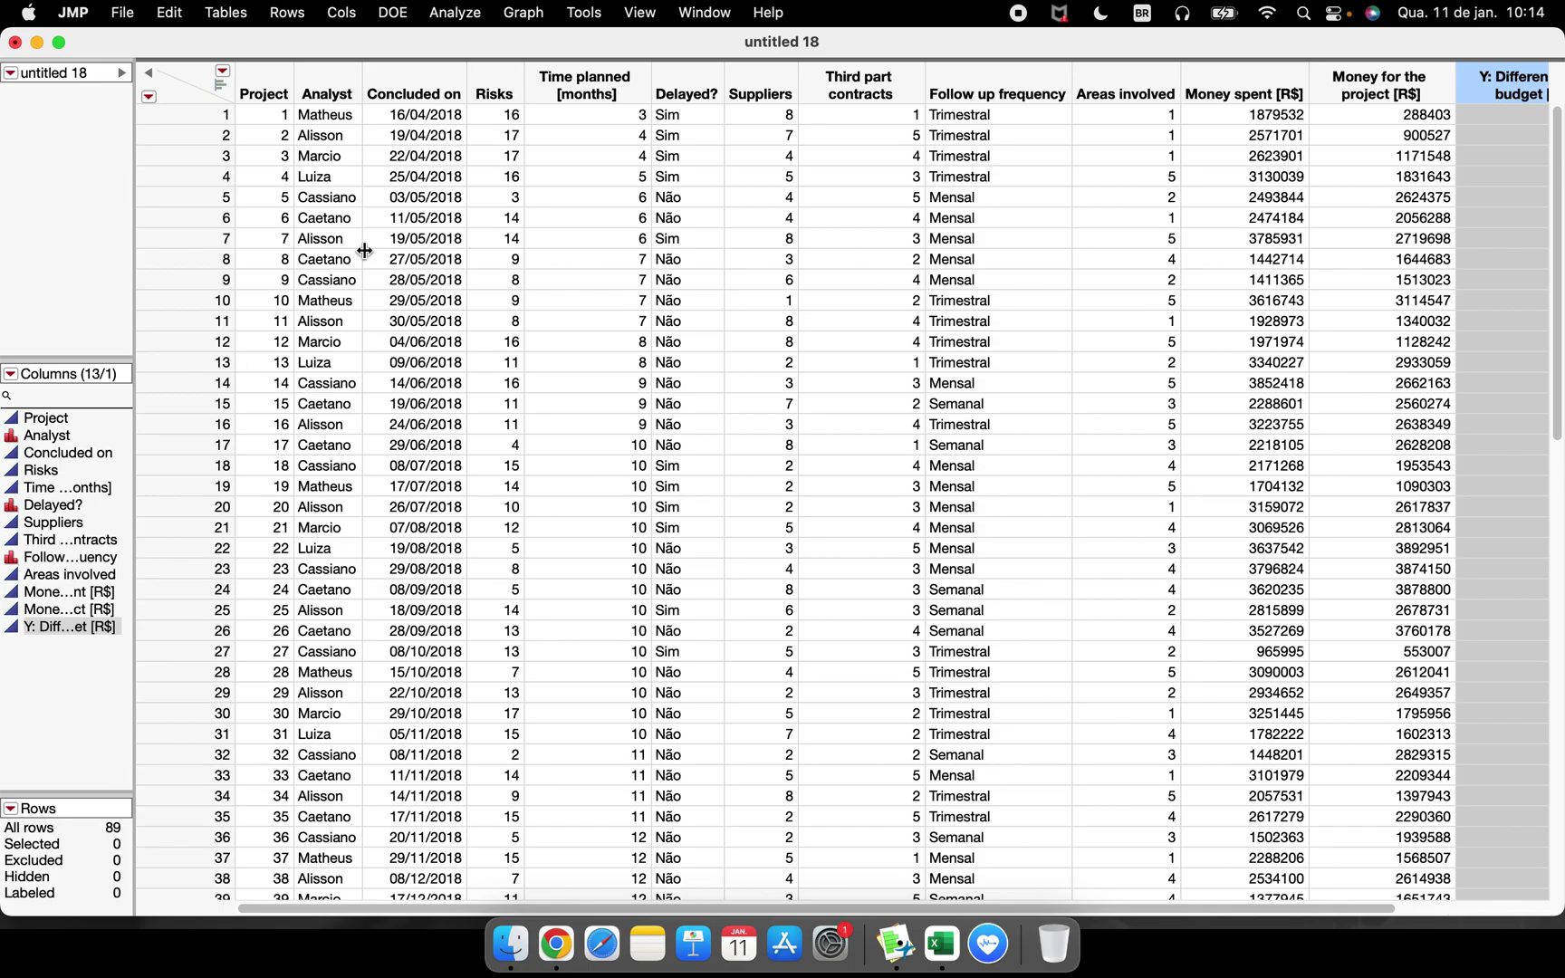
left_click_drag(1556, 276, 1531, 253)
scroll(441, 422, "down", 15)
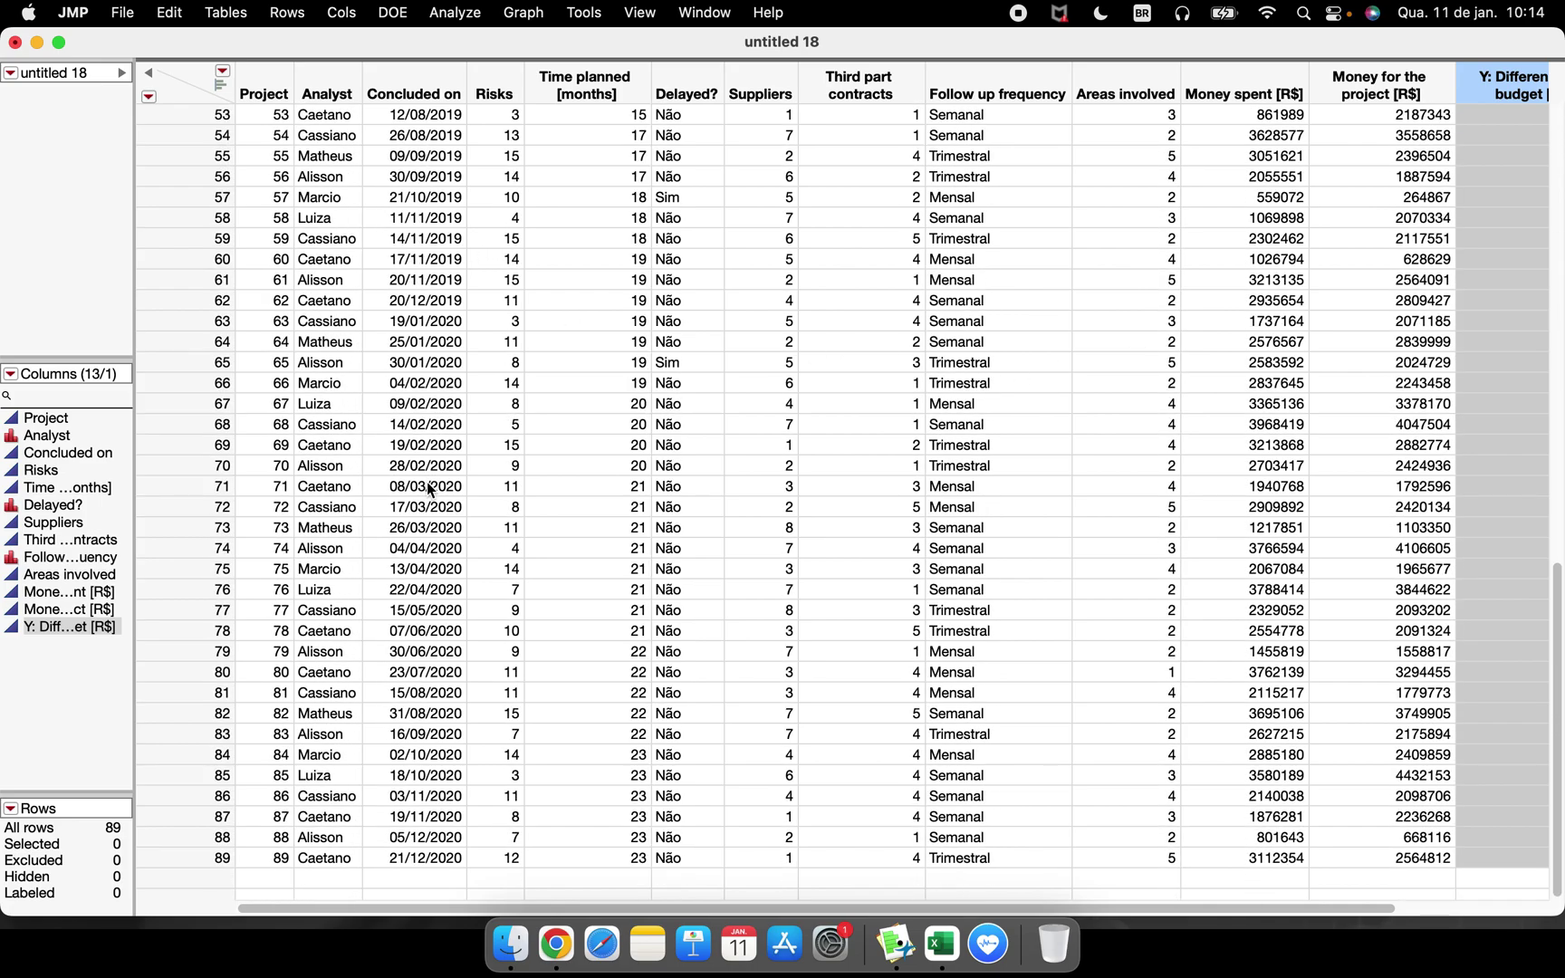
scroll(421, 498, "up", 15)
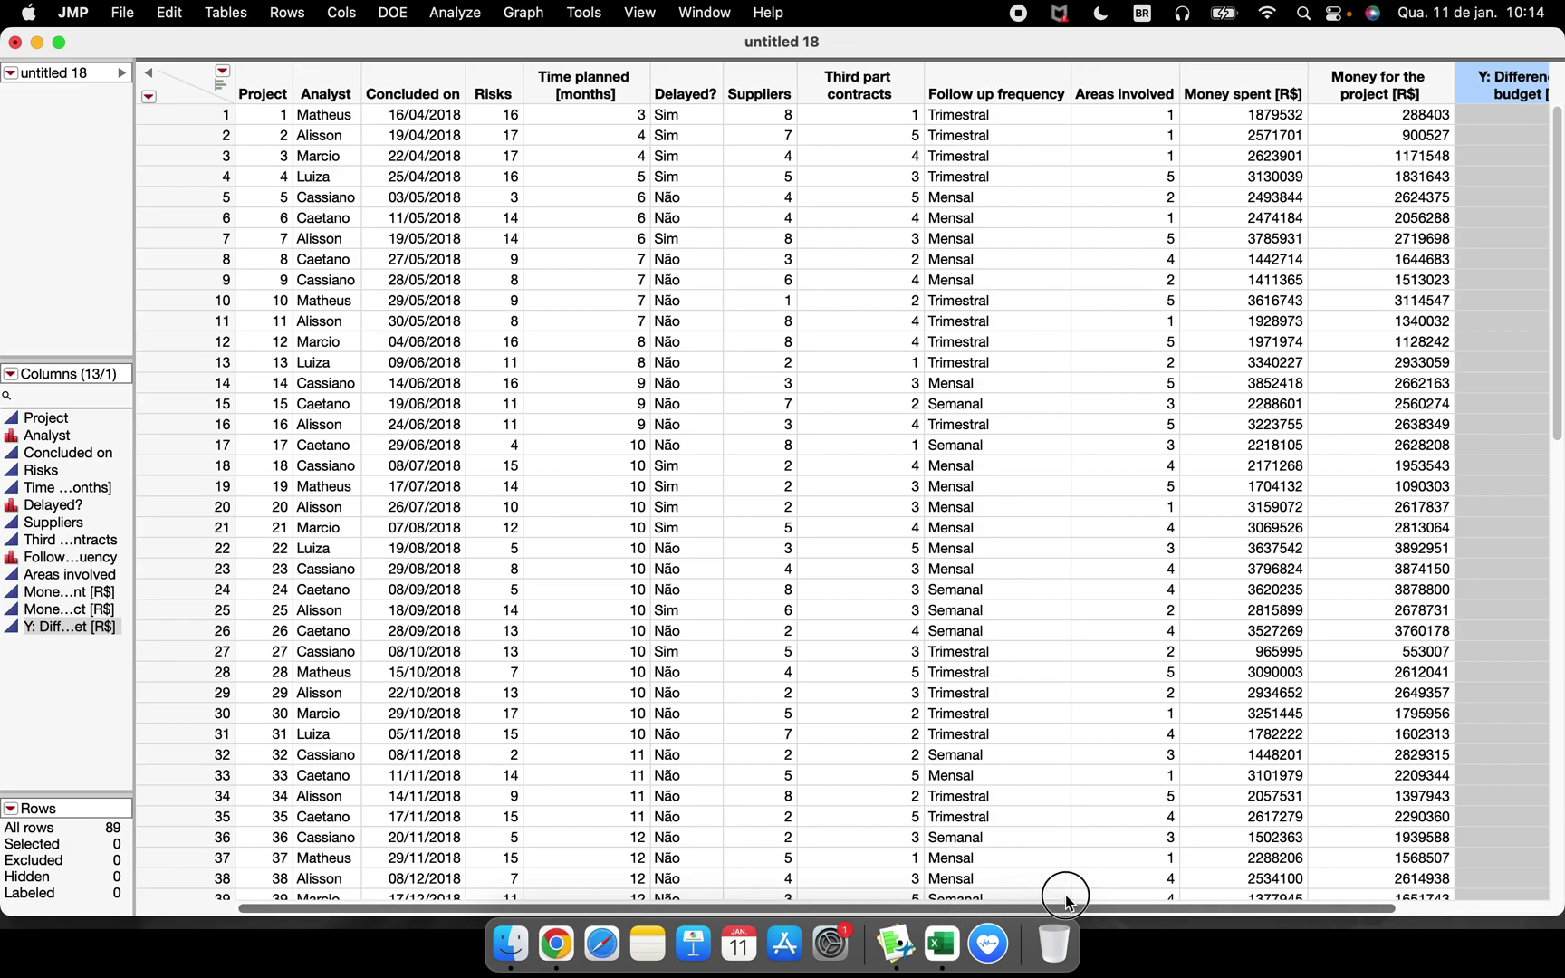
scroll(949, 903, "right", 5)
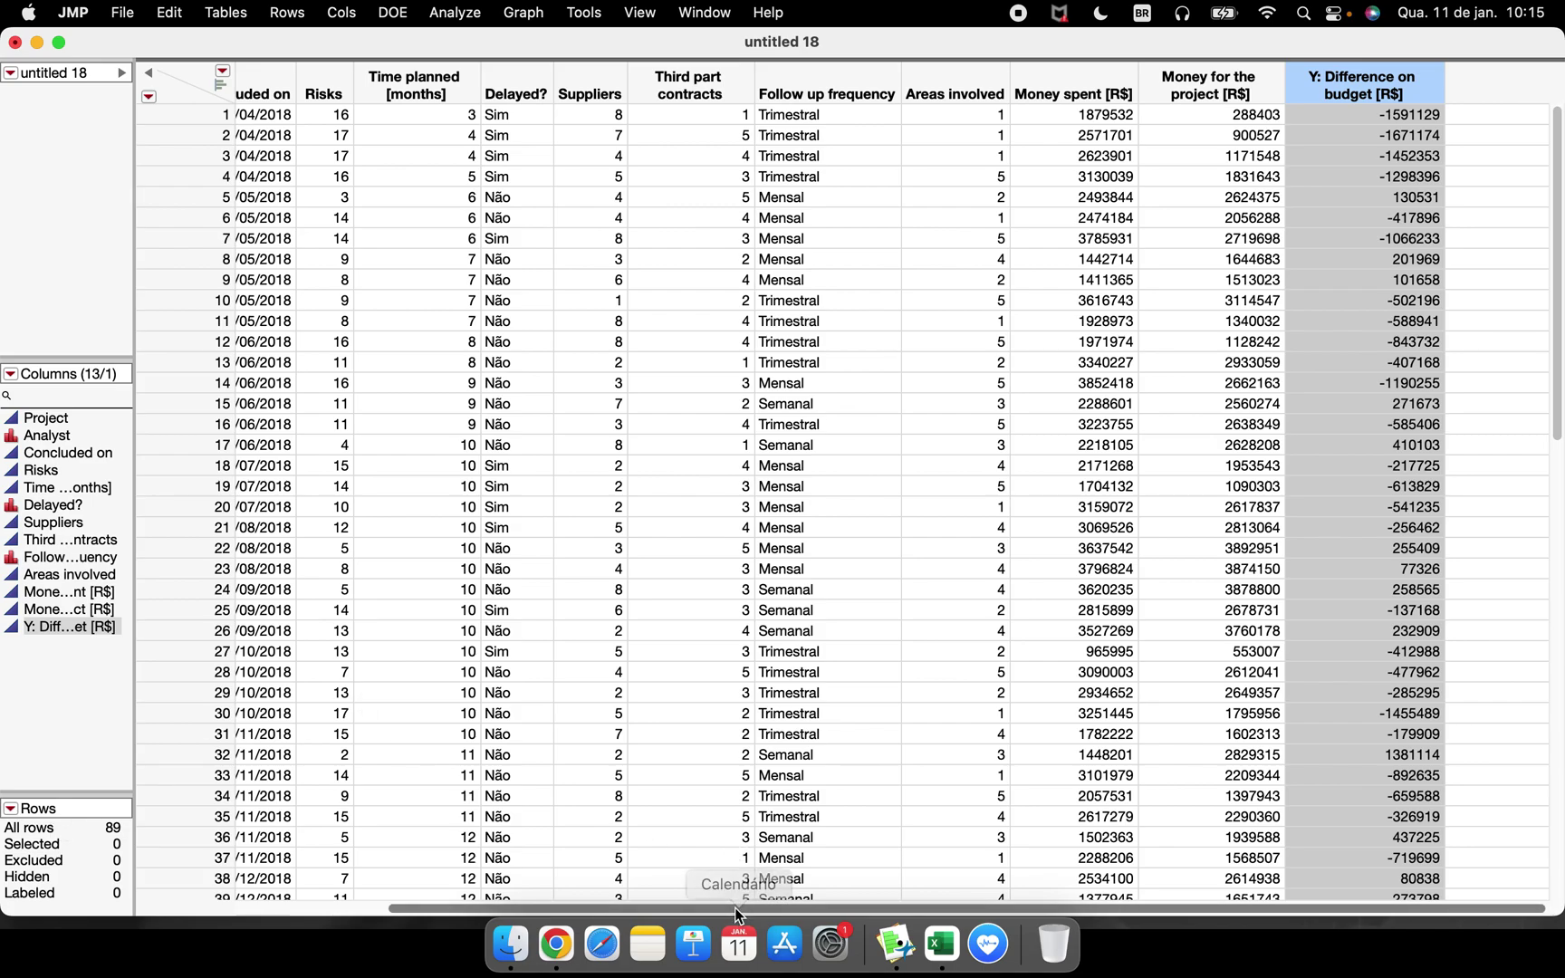
left_click_drag(734, 907, 454, 890)
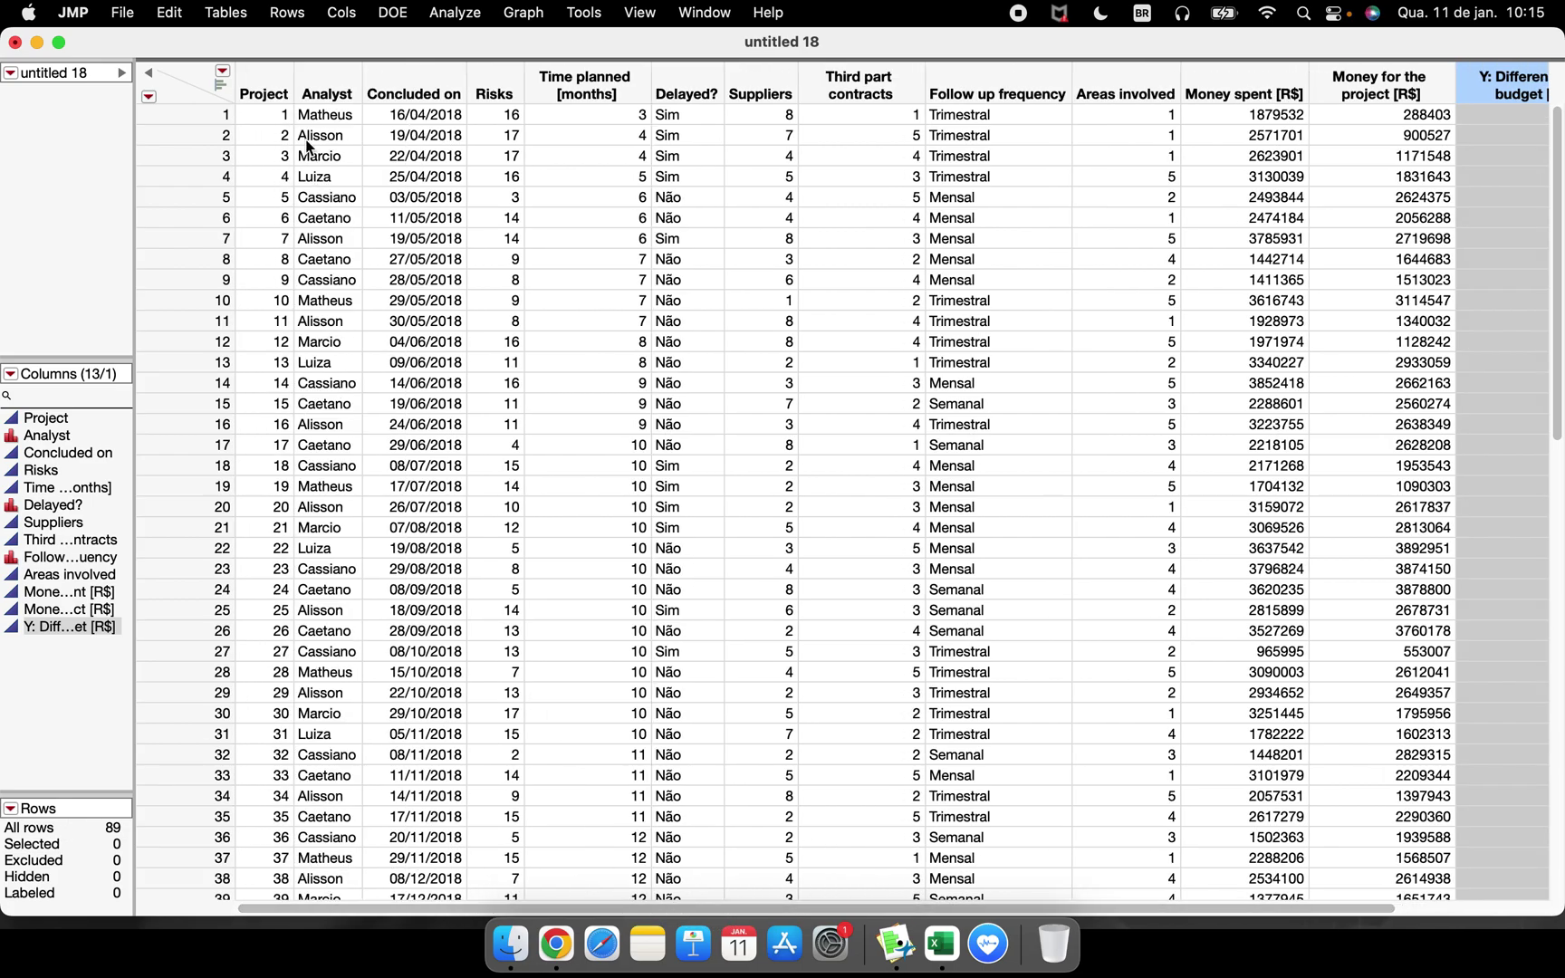
Step: Start a Summary of the data table with the Mean of Y: Difference on budget [R$] as the statistic
left_click(225, 13)
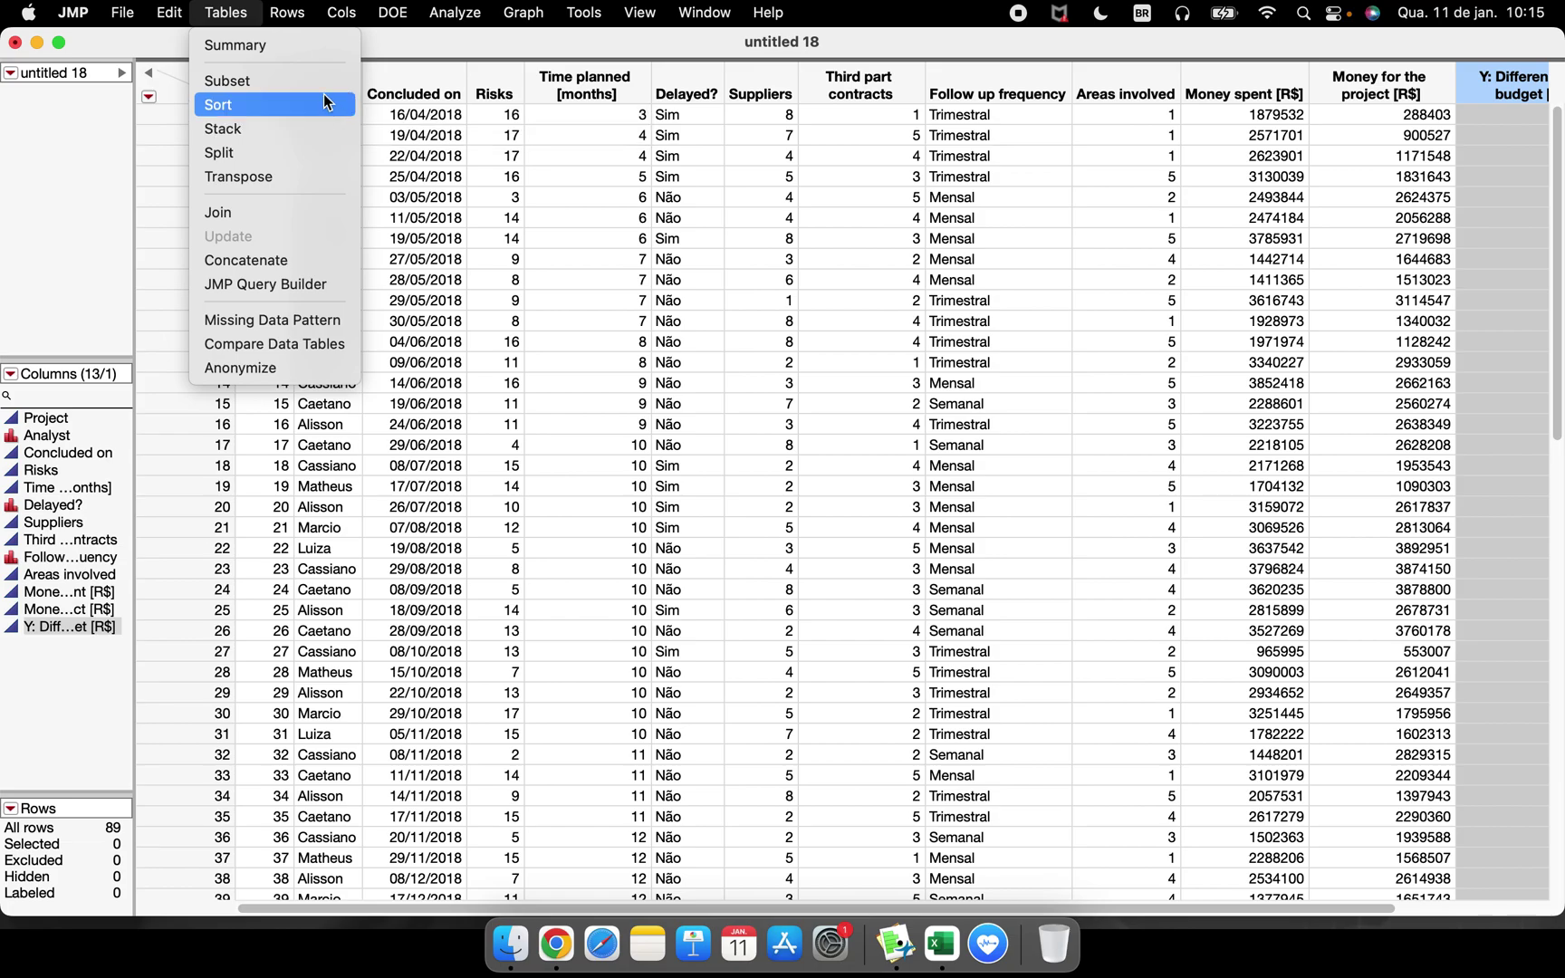
left_click(306, 41)
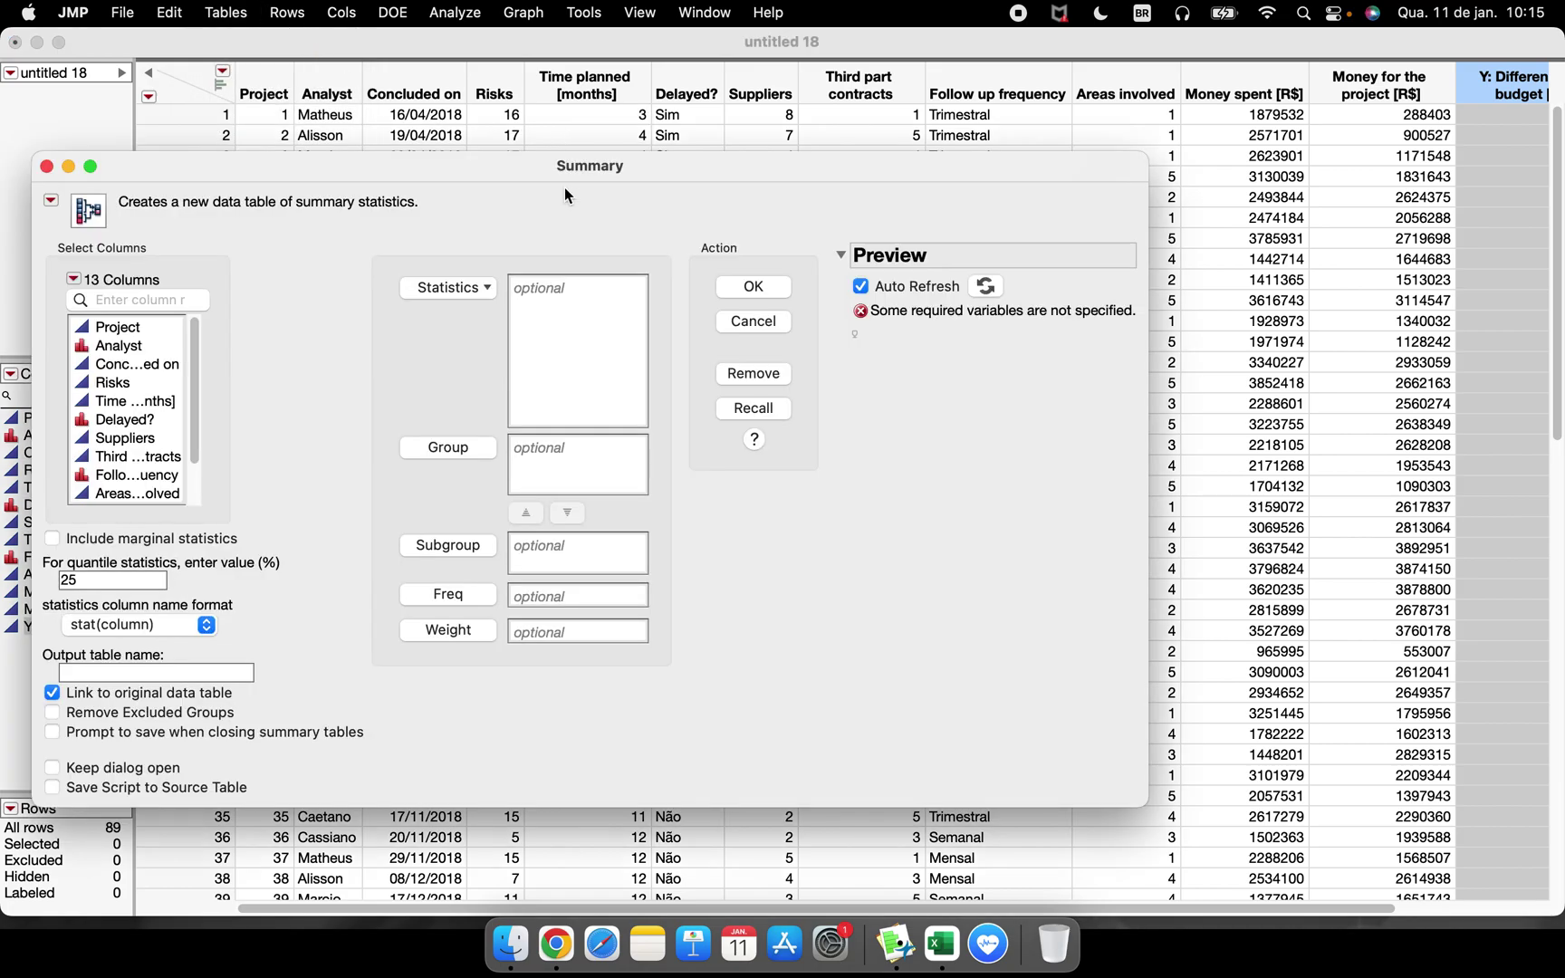
left_click_drag(495, 172, 635, 126)
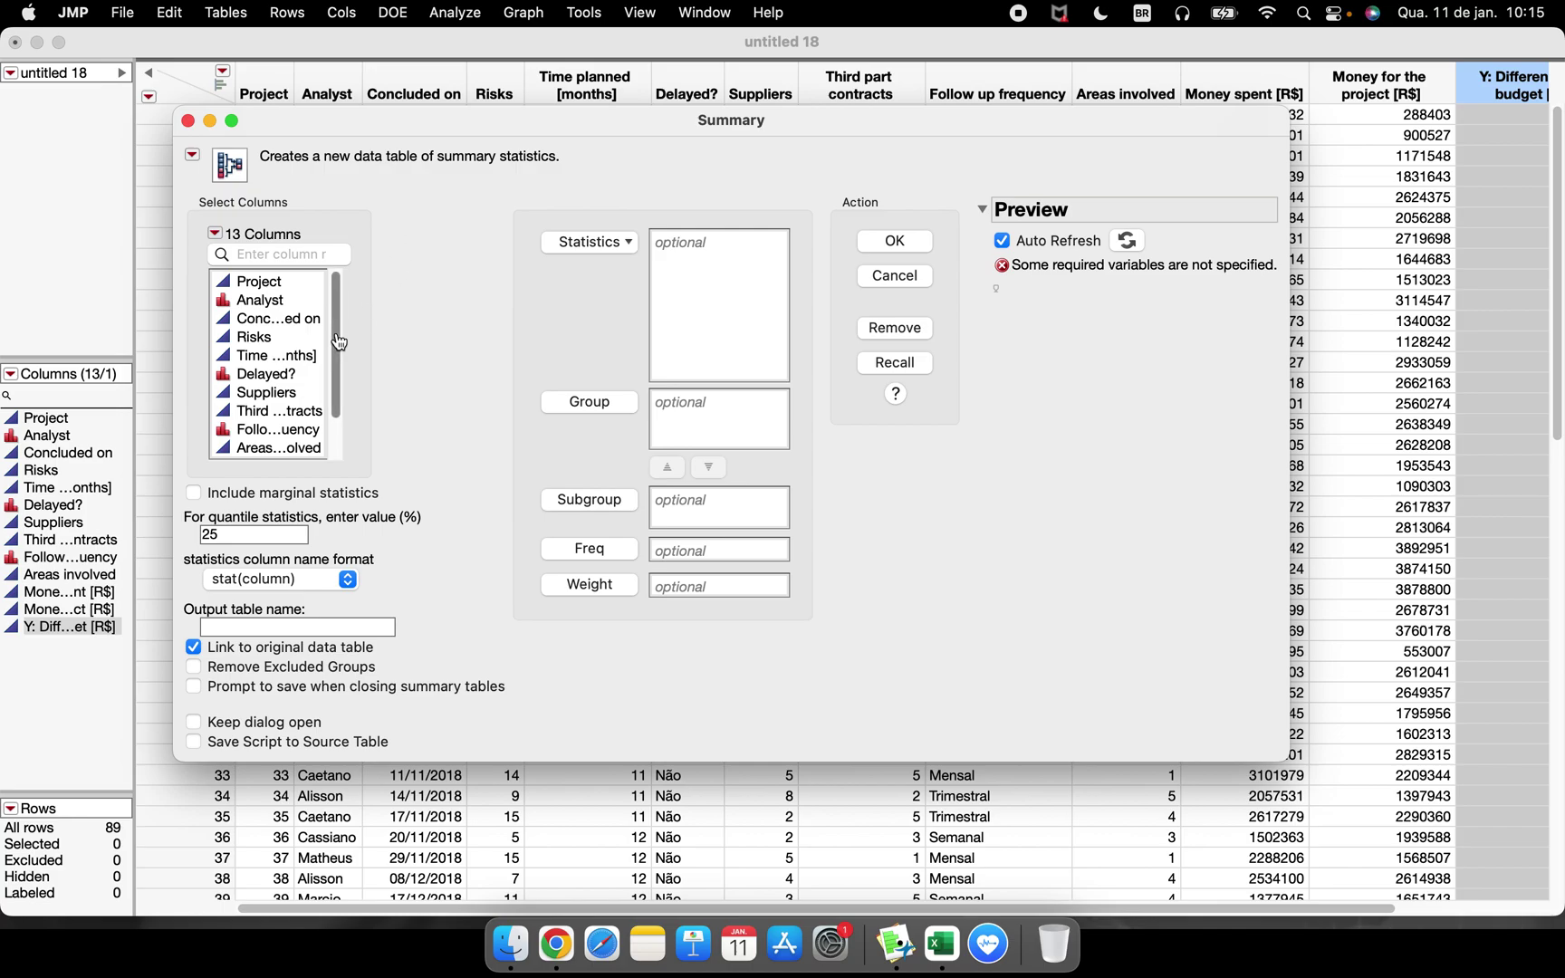
scroll(336, 380, "down", 3)
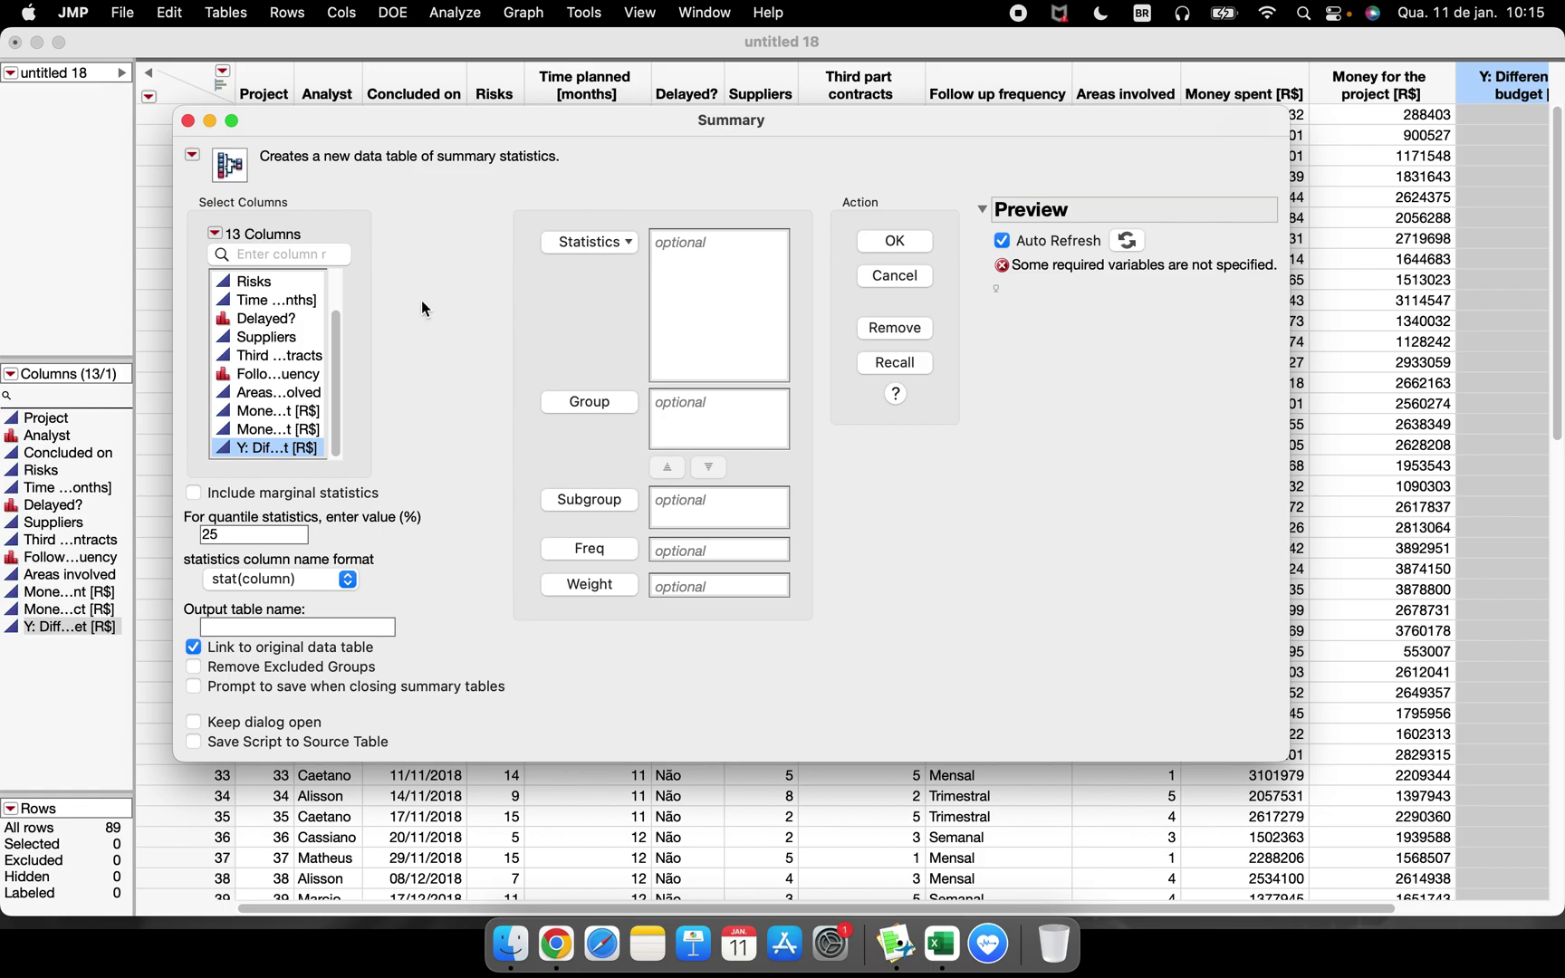
left_click(263, 449)
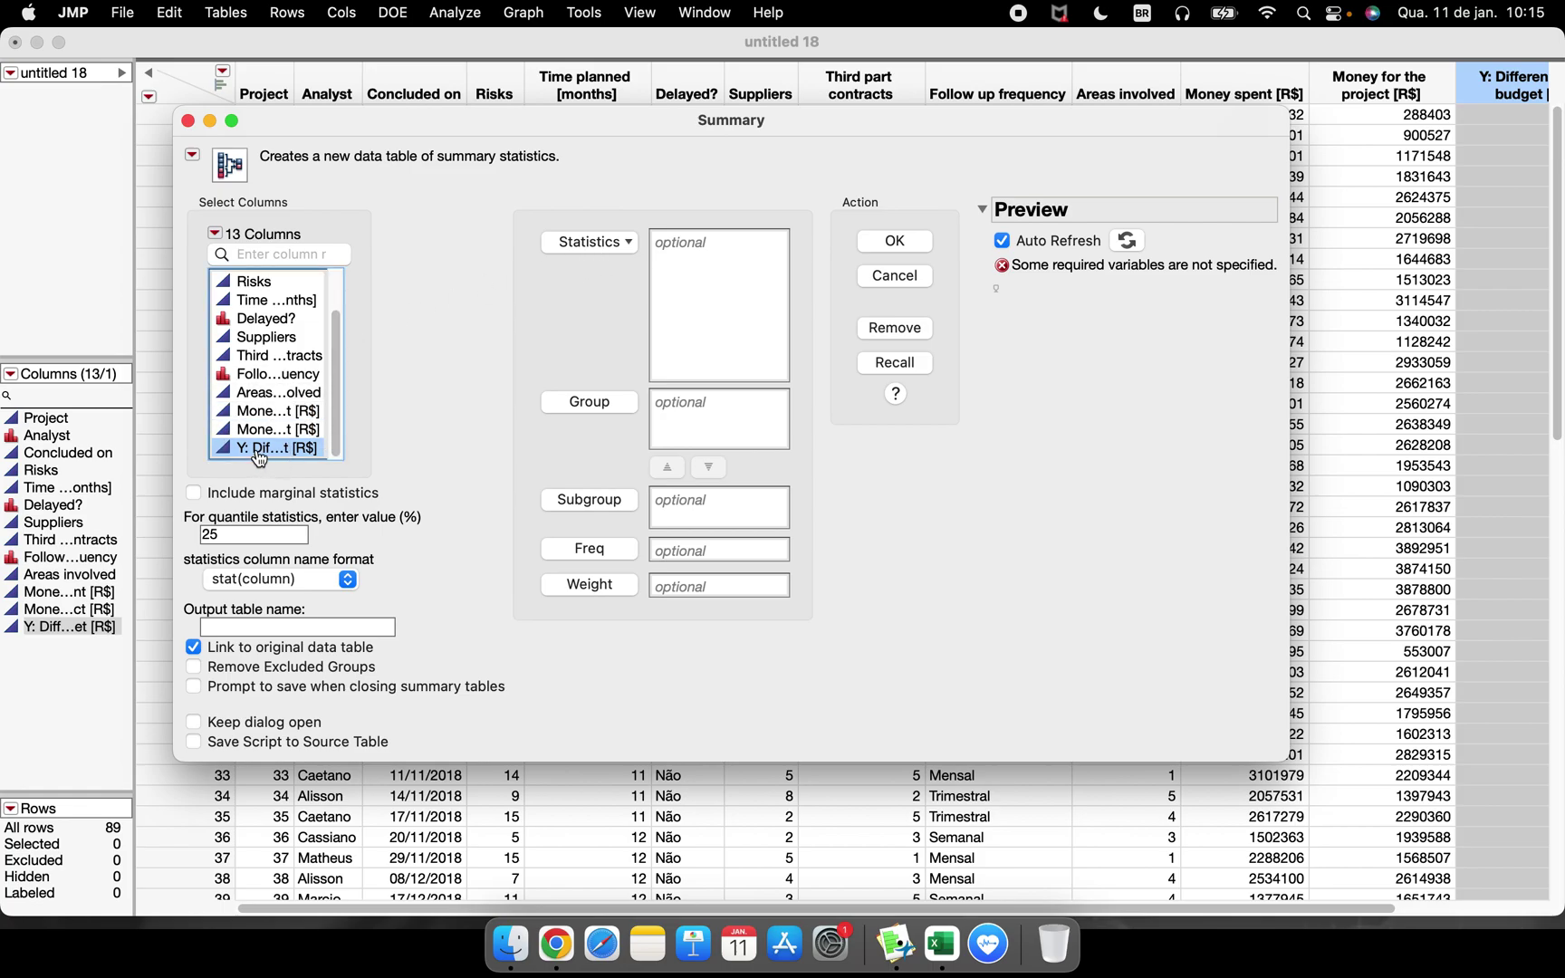
left_click(616, 245)
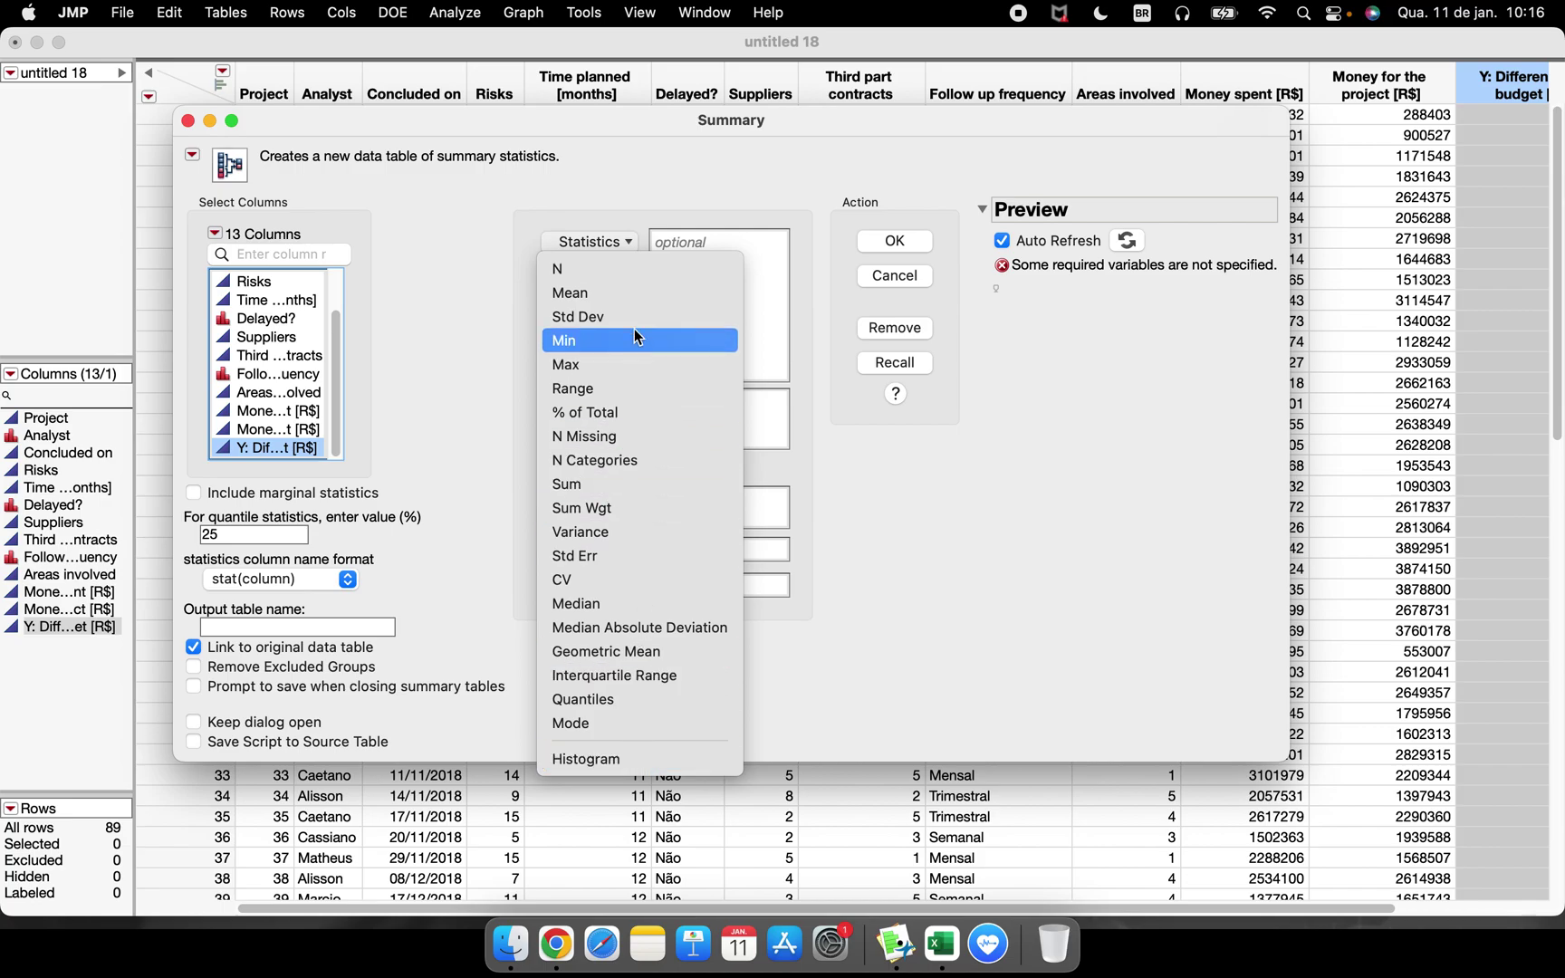
left_click(604, 292)
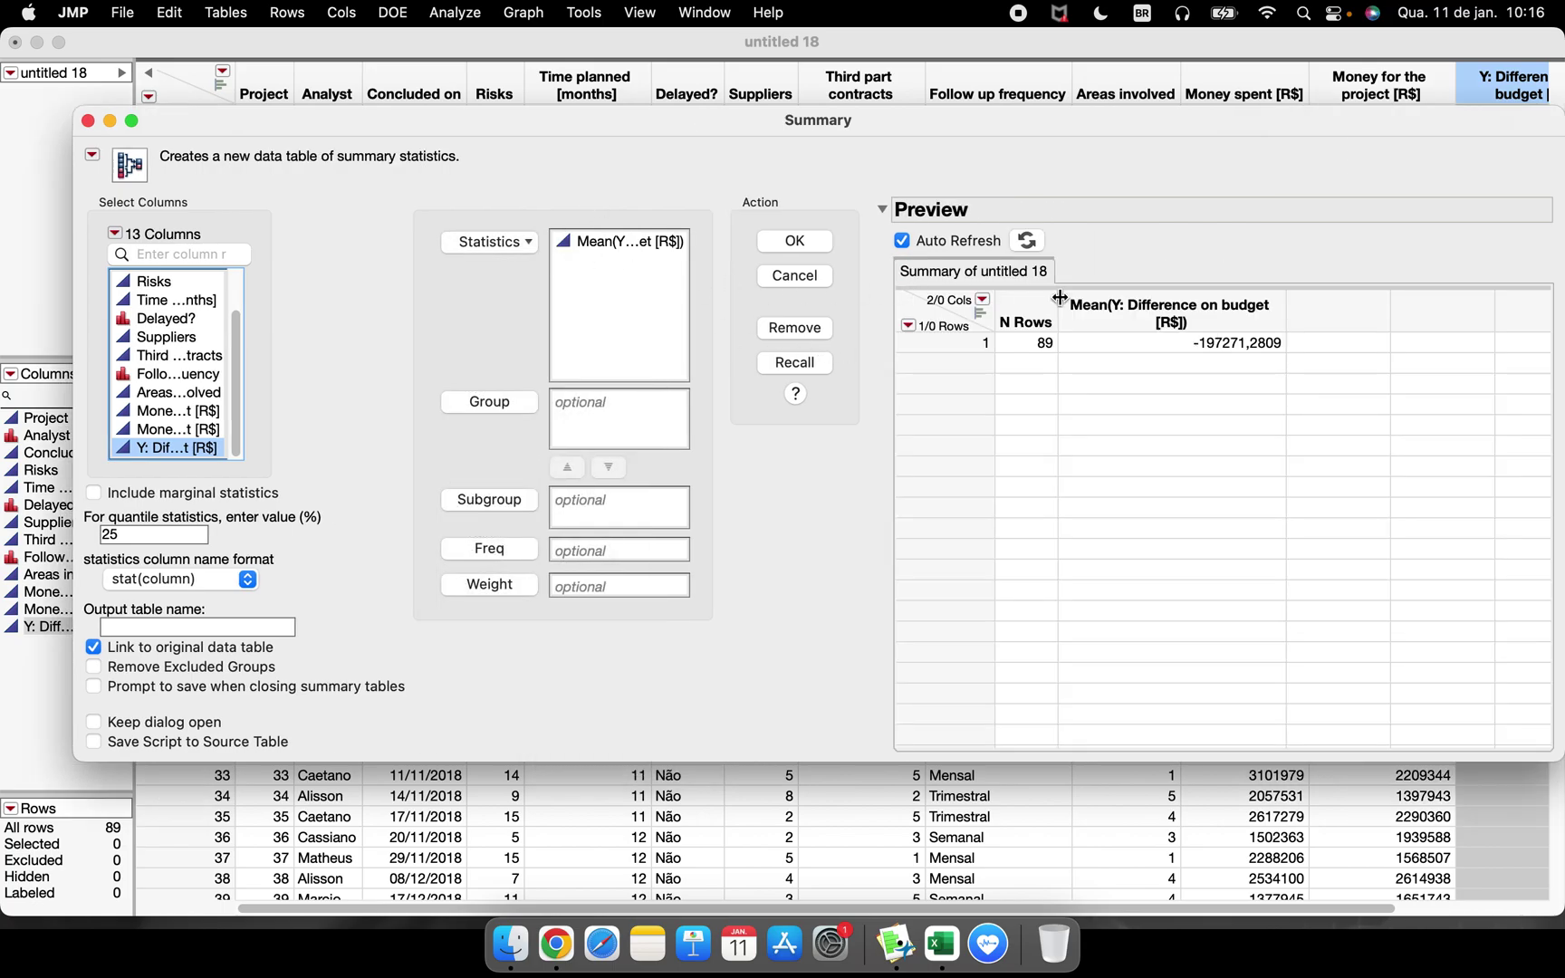
left_click_drag(978, 196, 1020, 217)
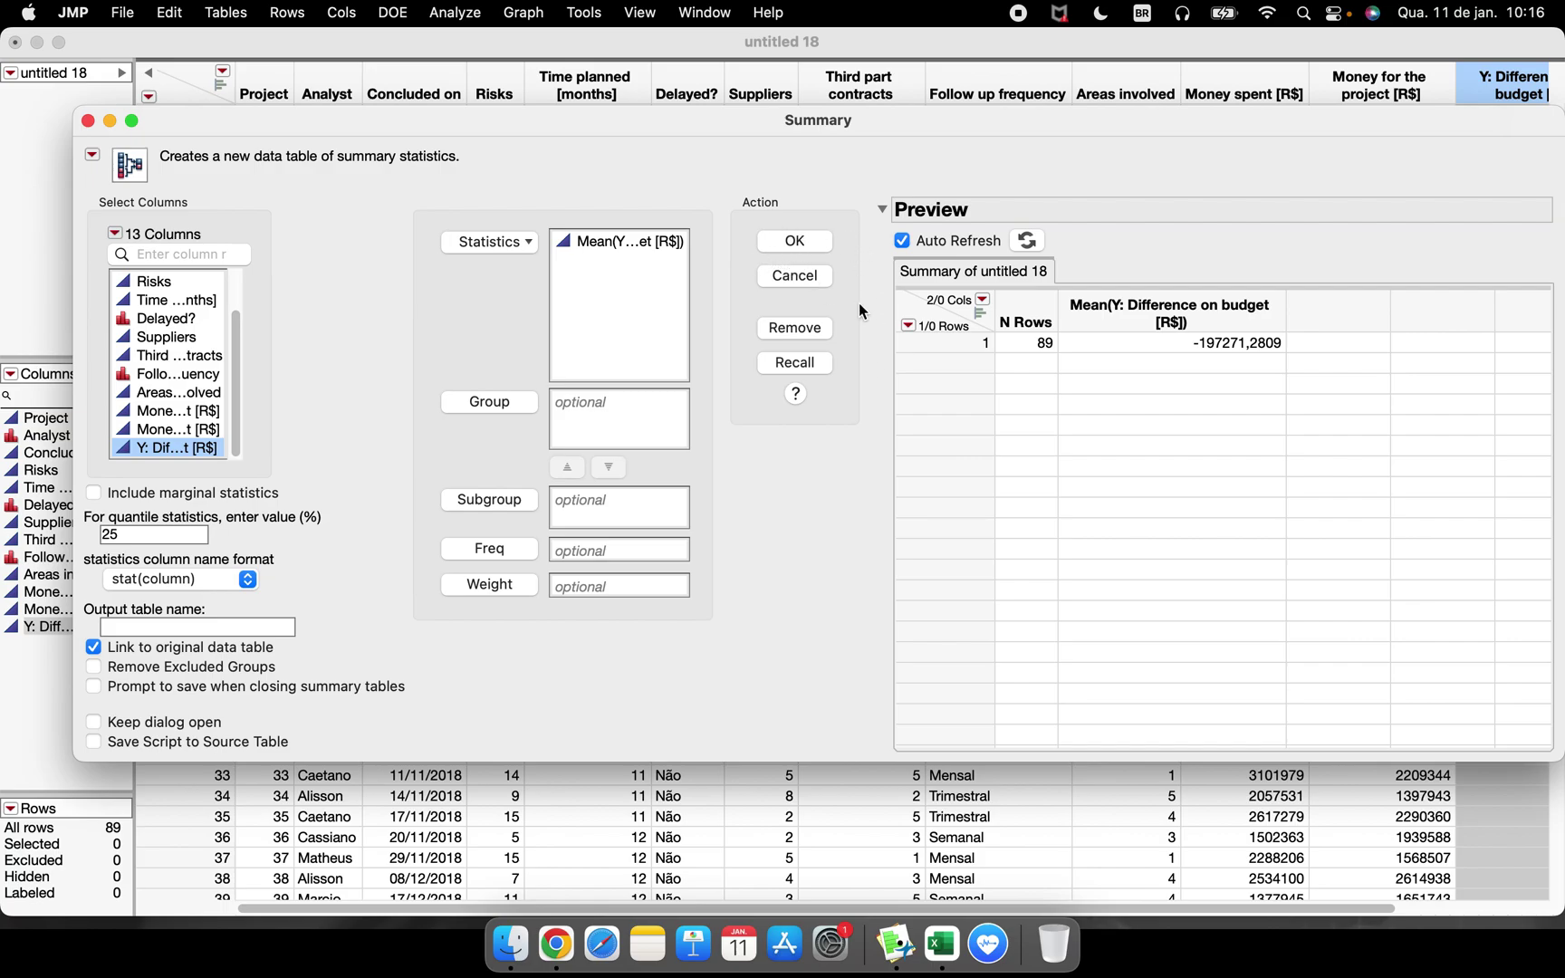
left_click(1147, 332)
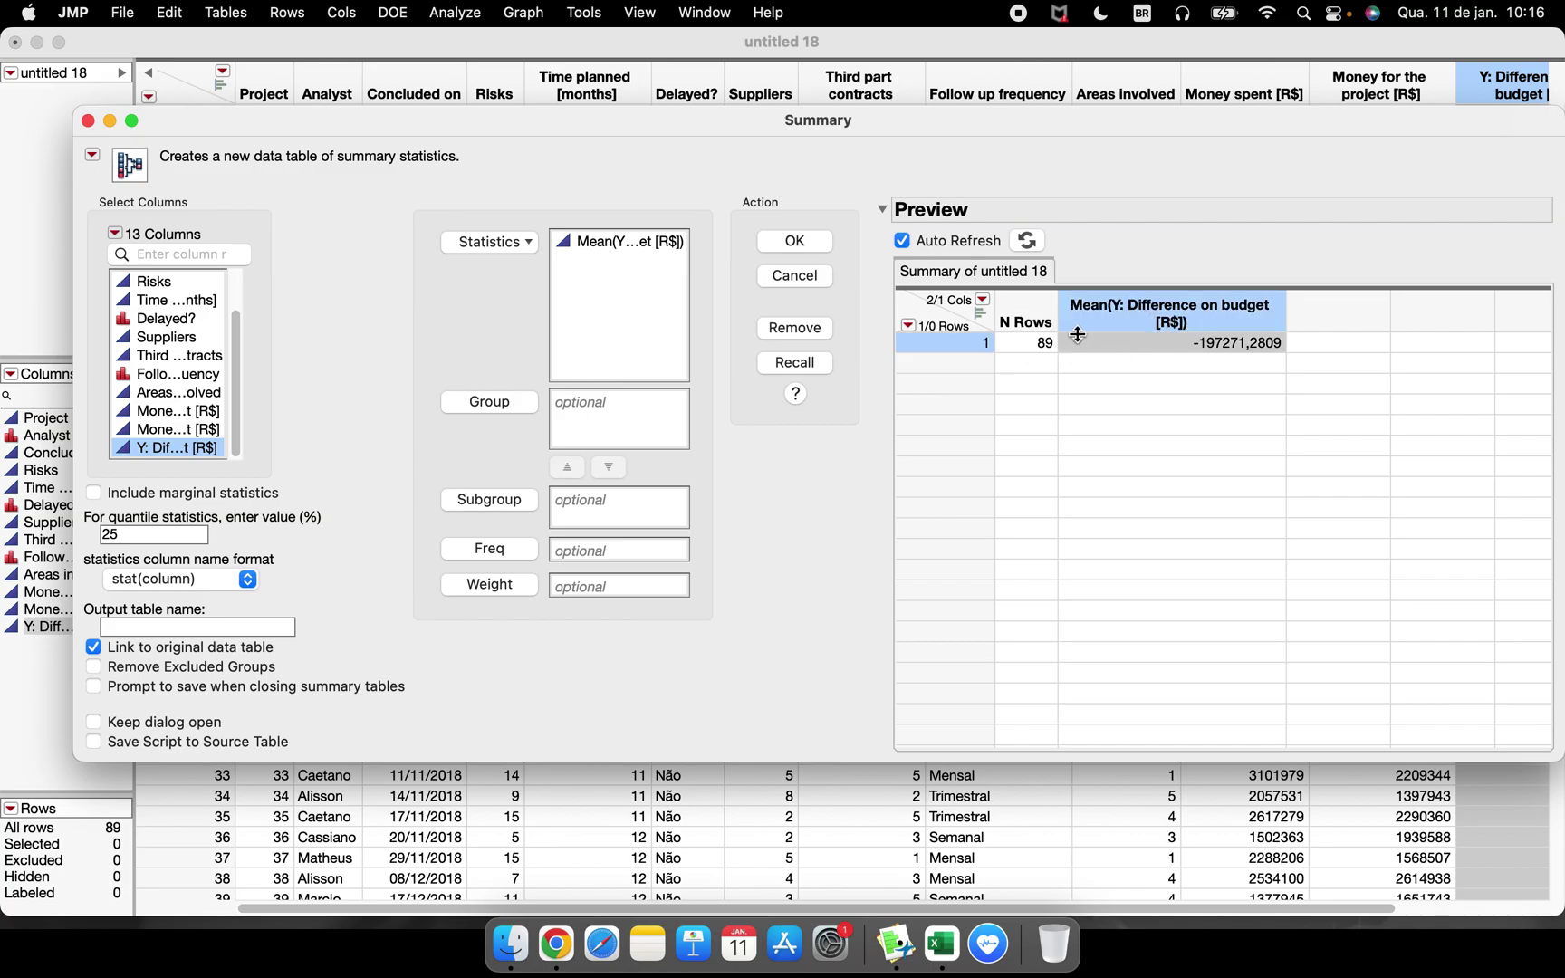
left_click(1040, 339)
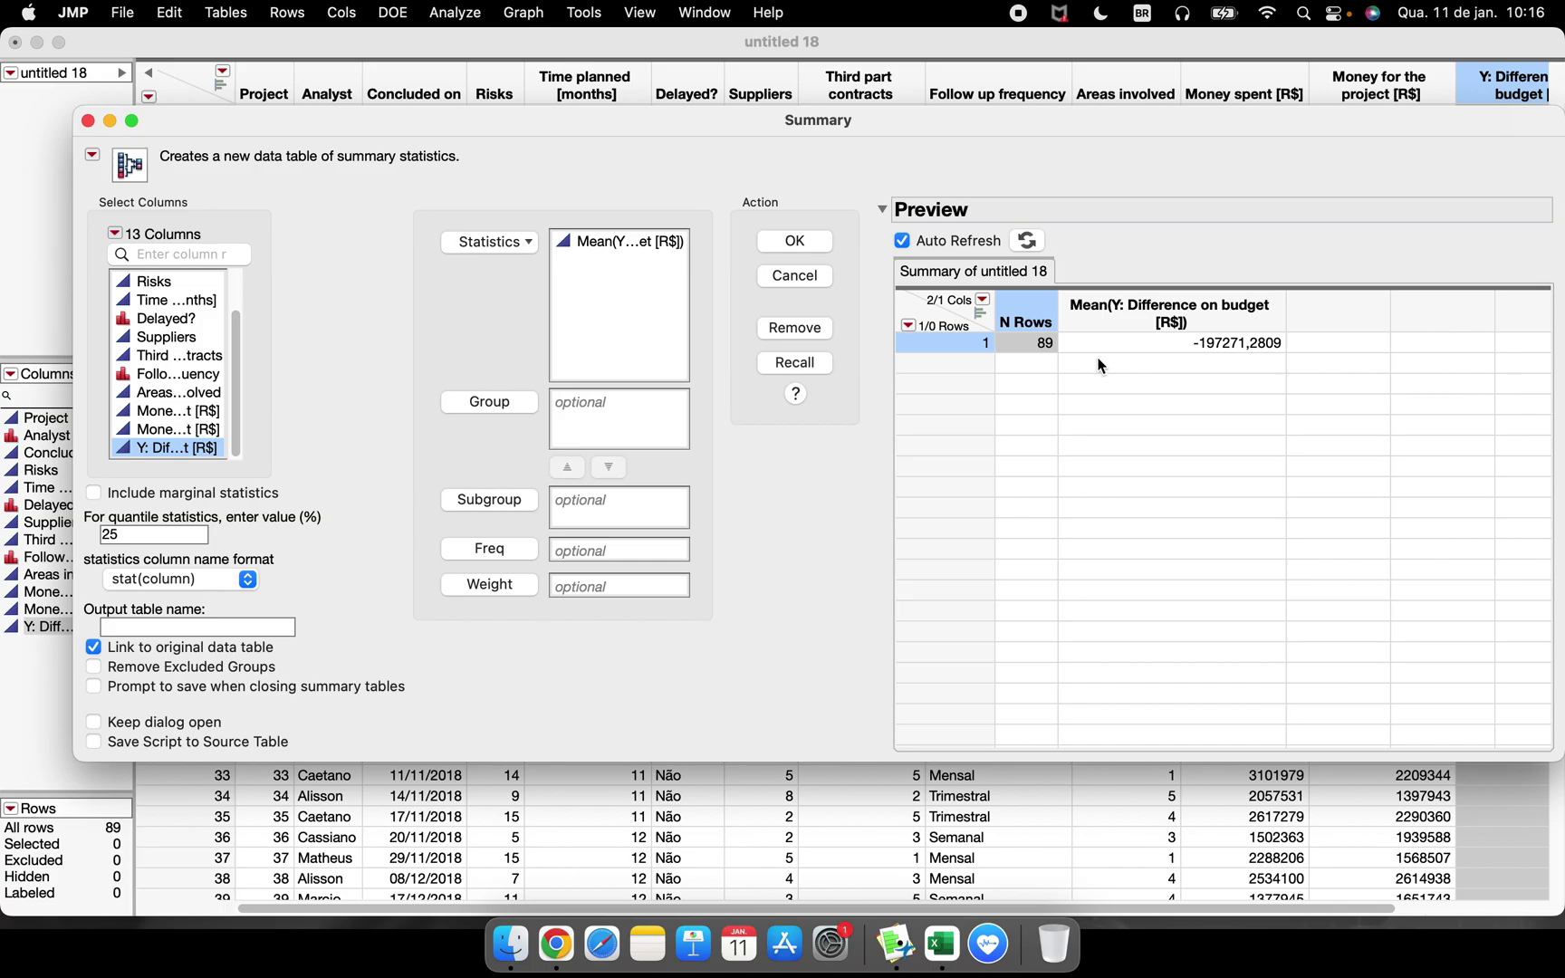
left_click(1195, 343)
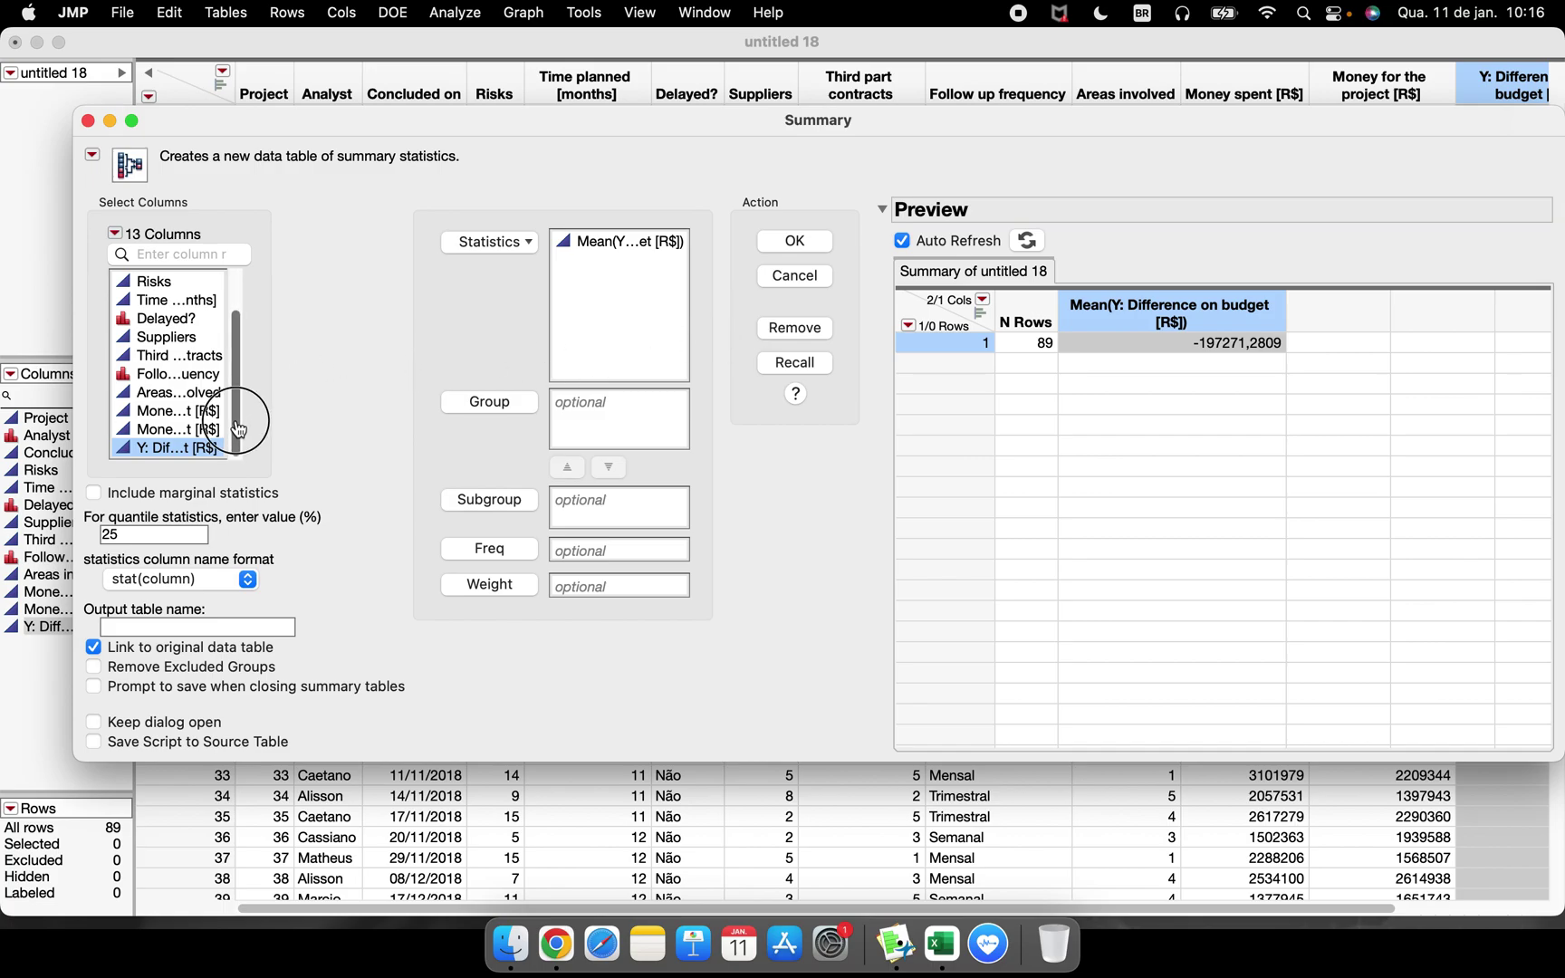
Step: Group the summary by the Analyst column
scroll(222, 398, "up", 3)
left_click(181, 300)
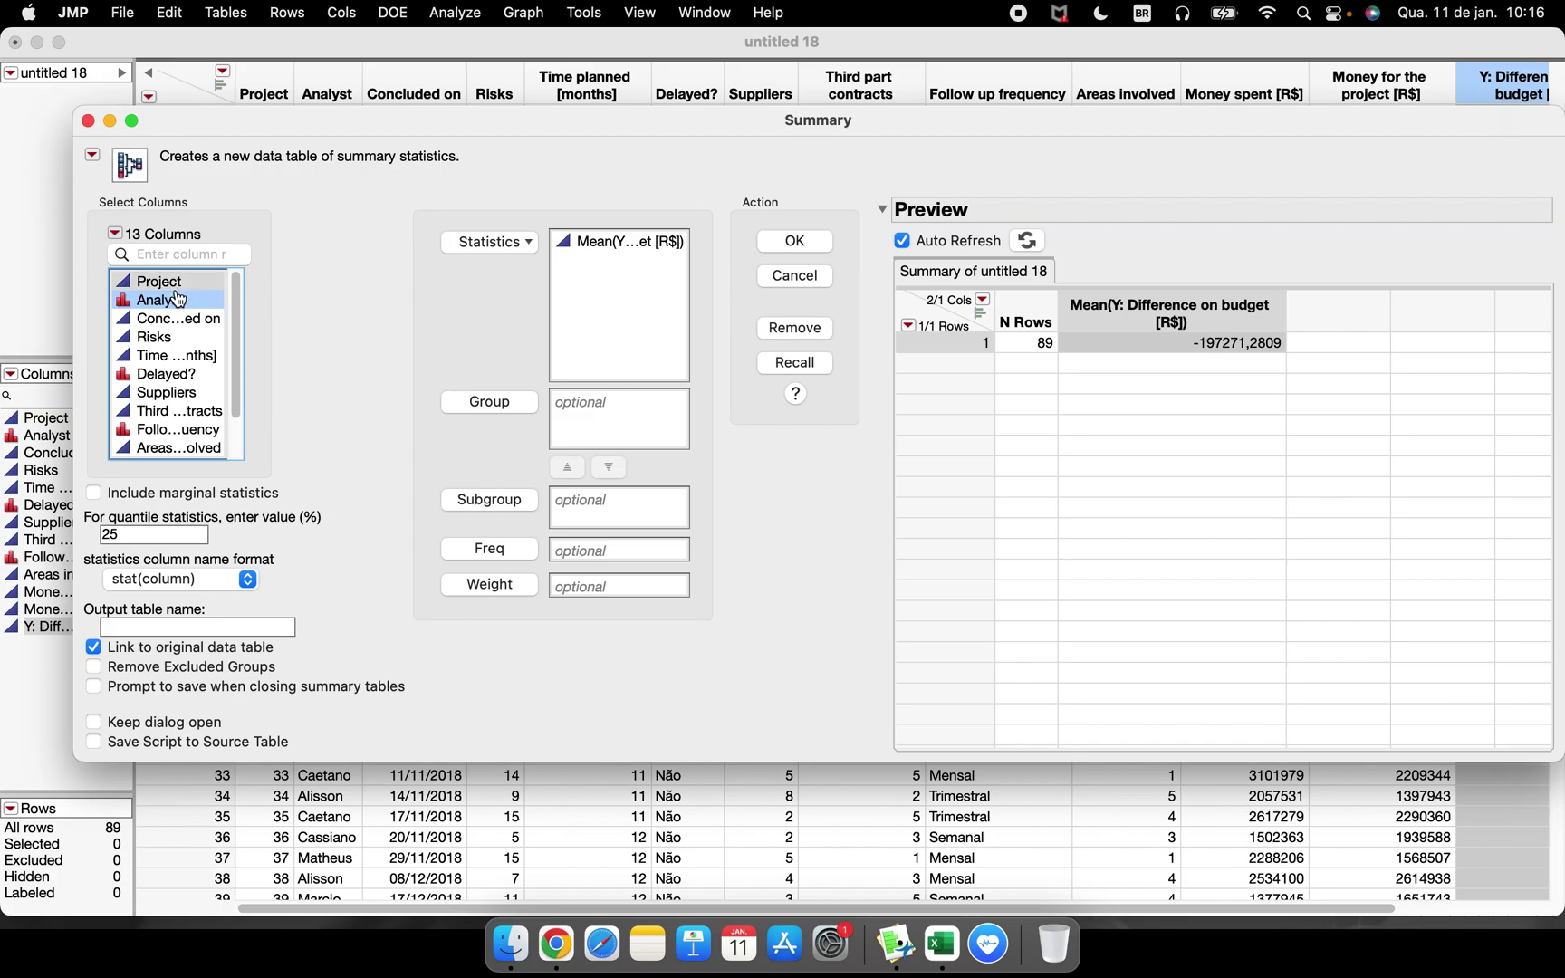
left_click(504, 417)
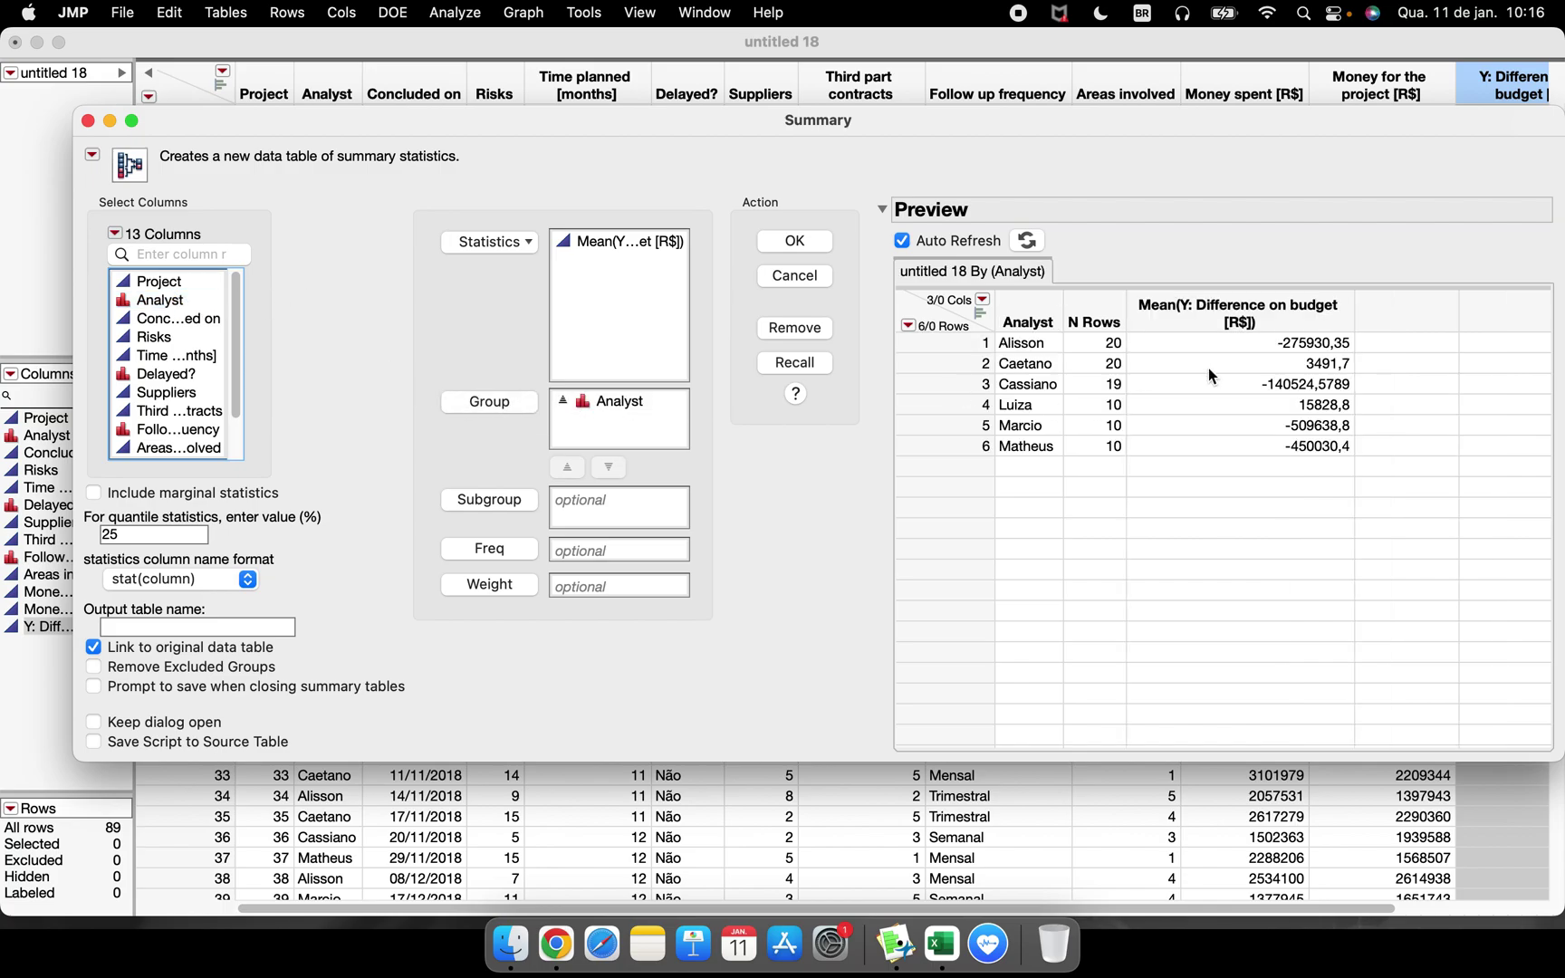
Step: Examine the summary preview, comparing the N Rows count and mean budget difference for each analyst
left_click(1299, 344)
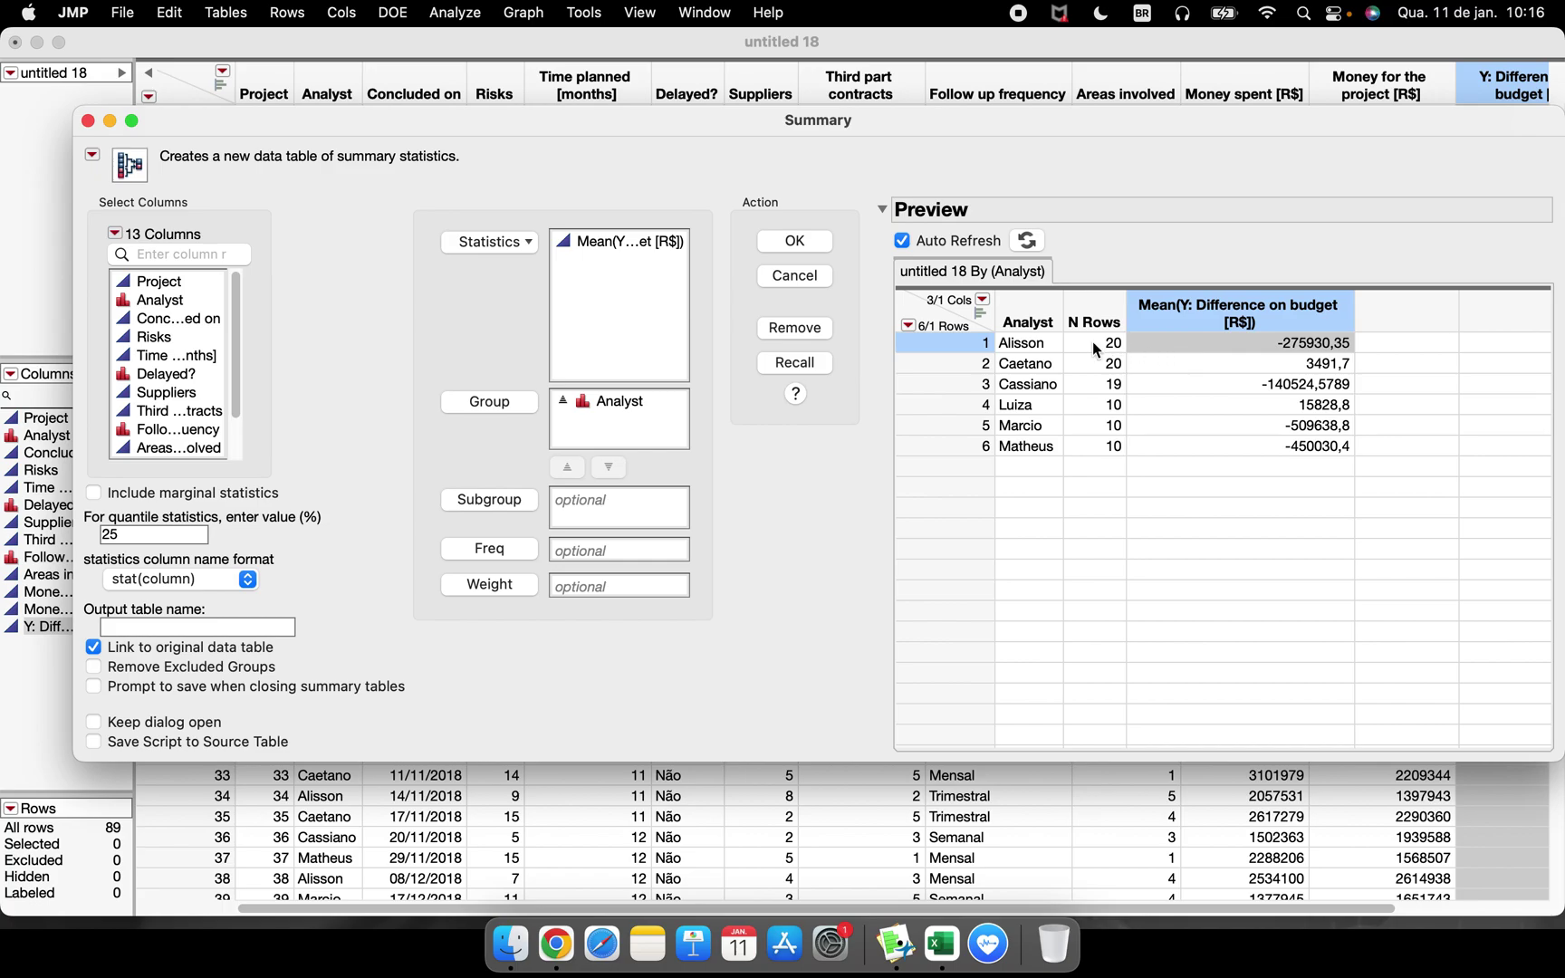
left_click(1043, 348)
left_click(1050, 365)
left_click(1048, 383)
left_click(1045, 406)
left_click(1044, 425)
left_click(1044, 449)
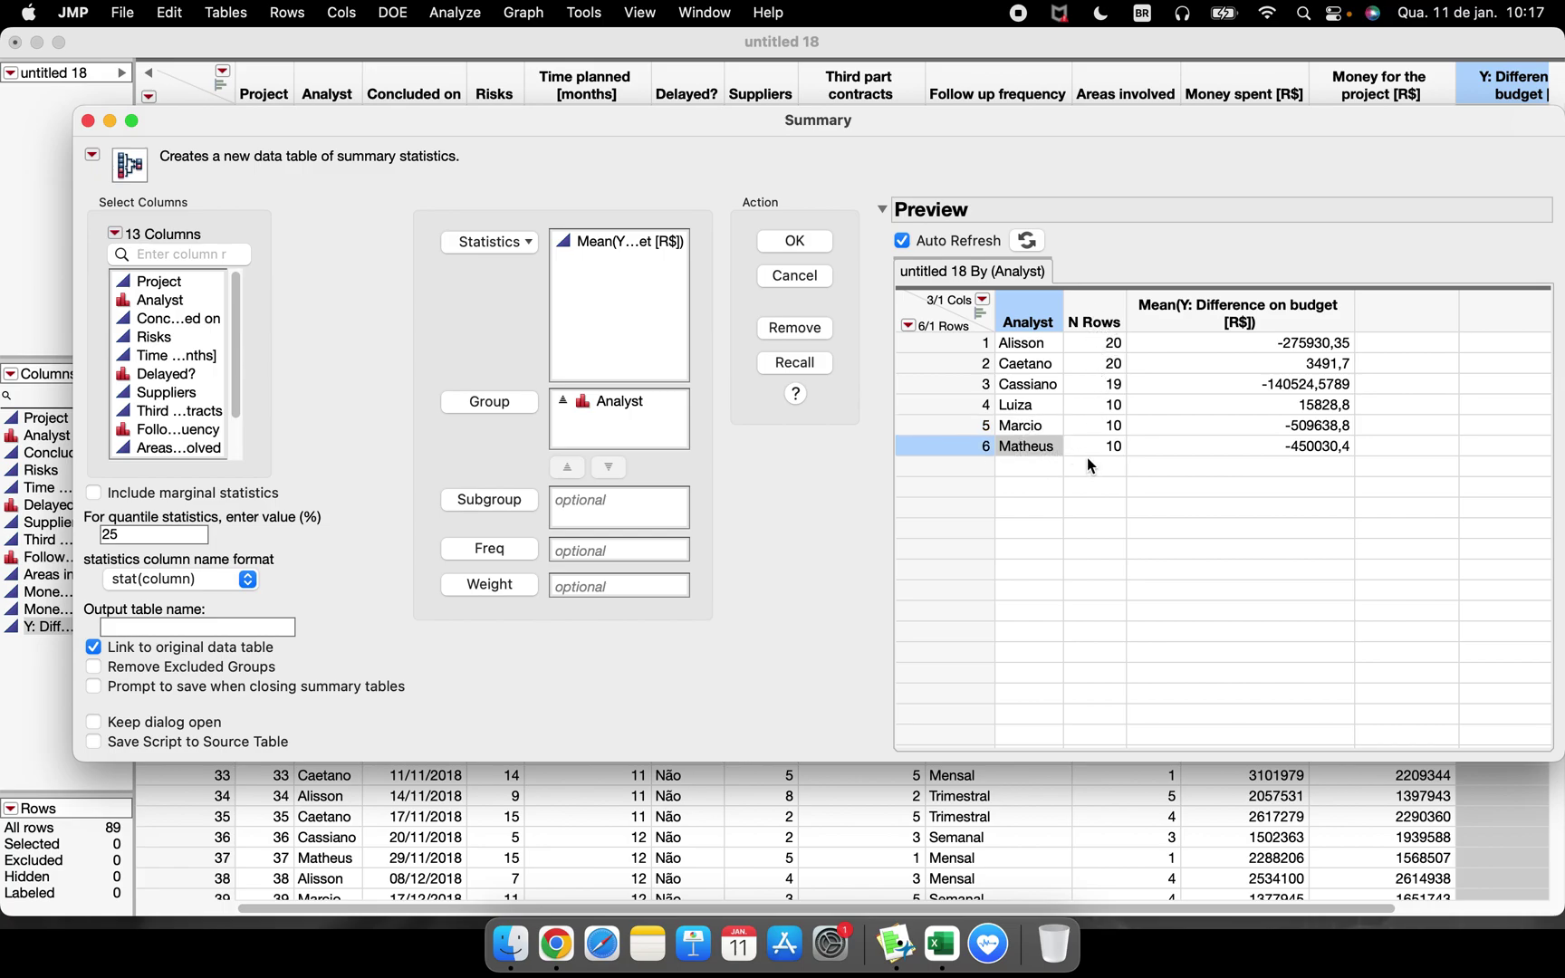
left_click(1107, 320)
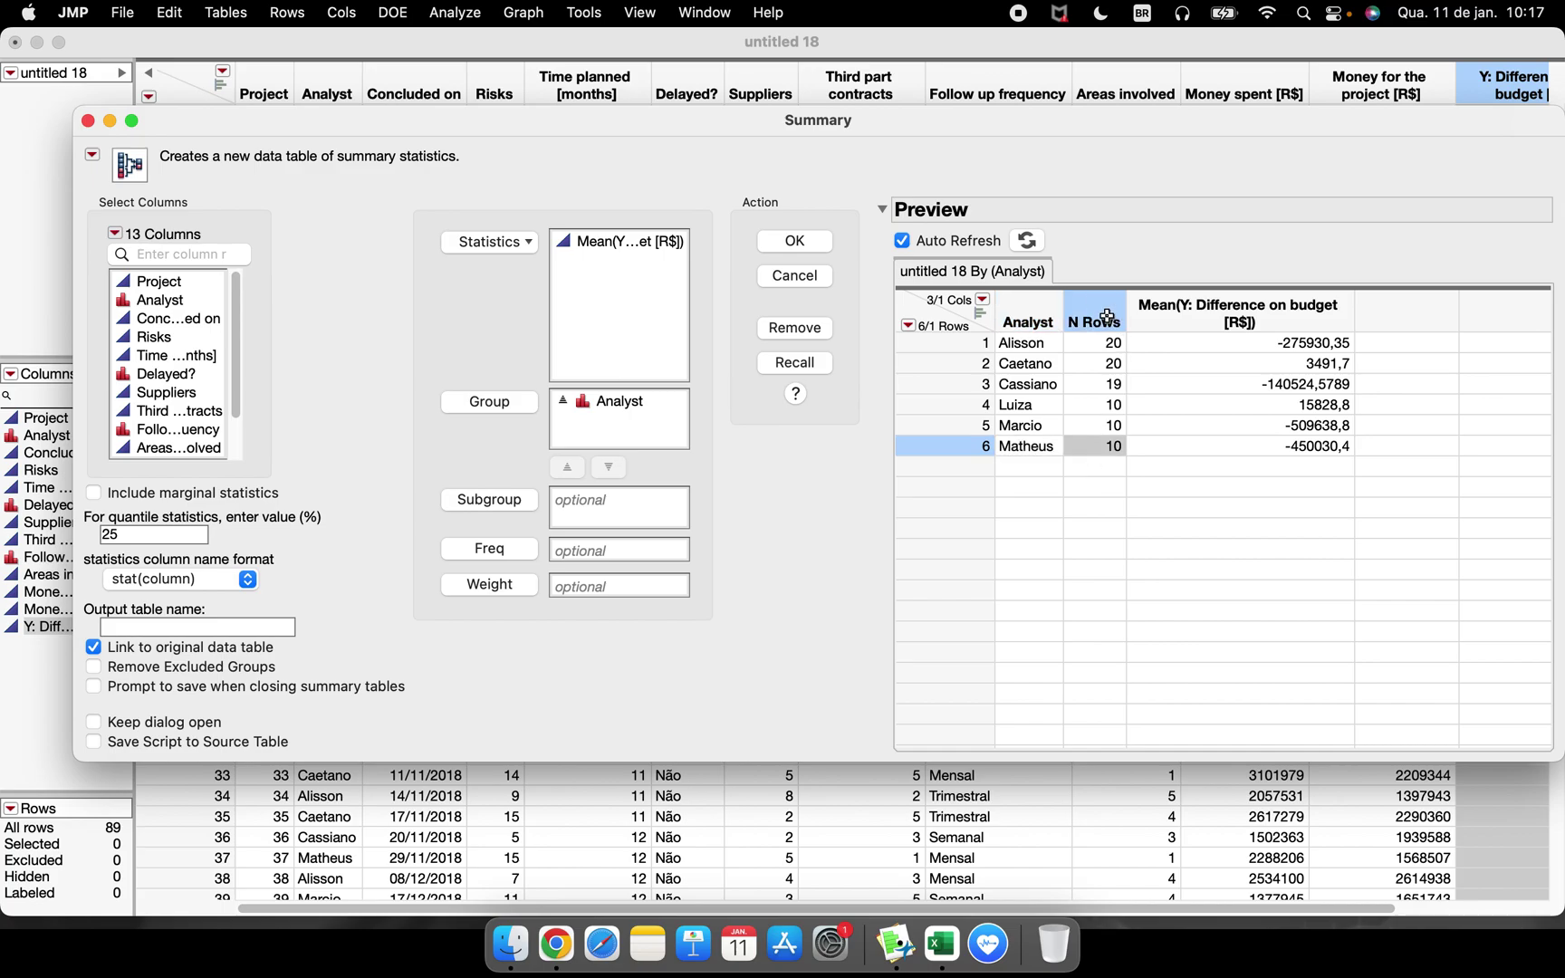
left_click(1105, 345)
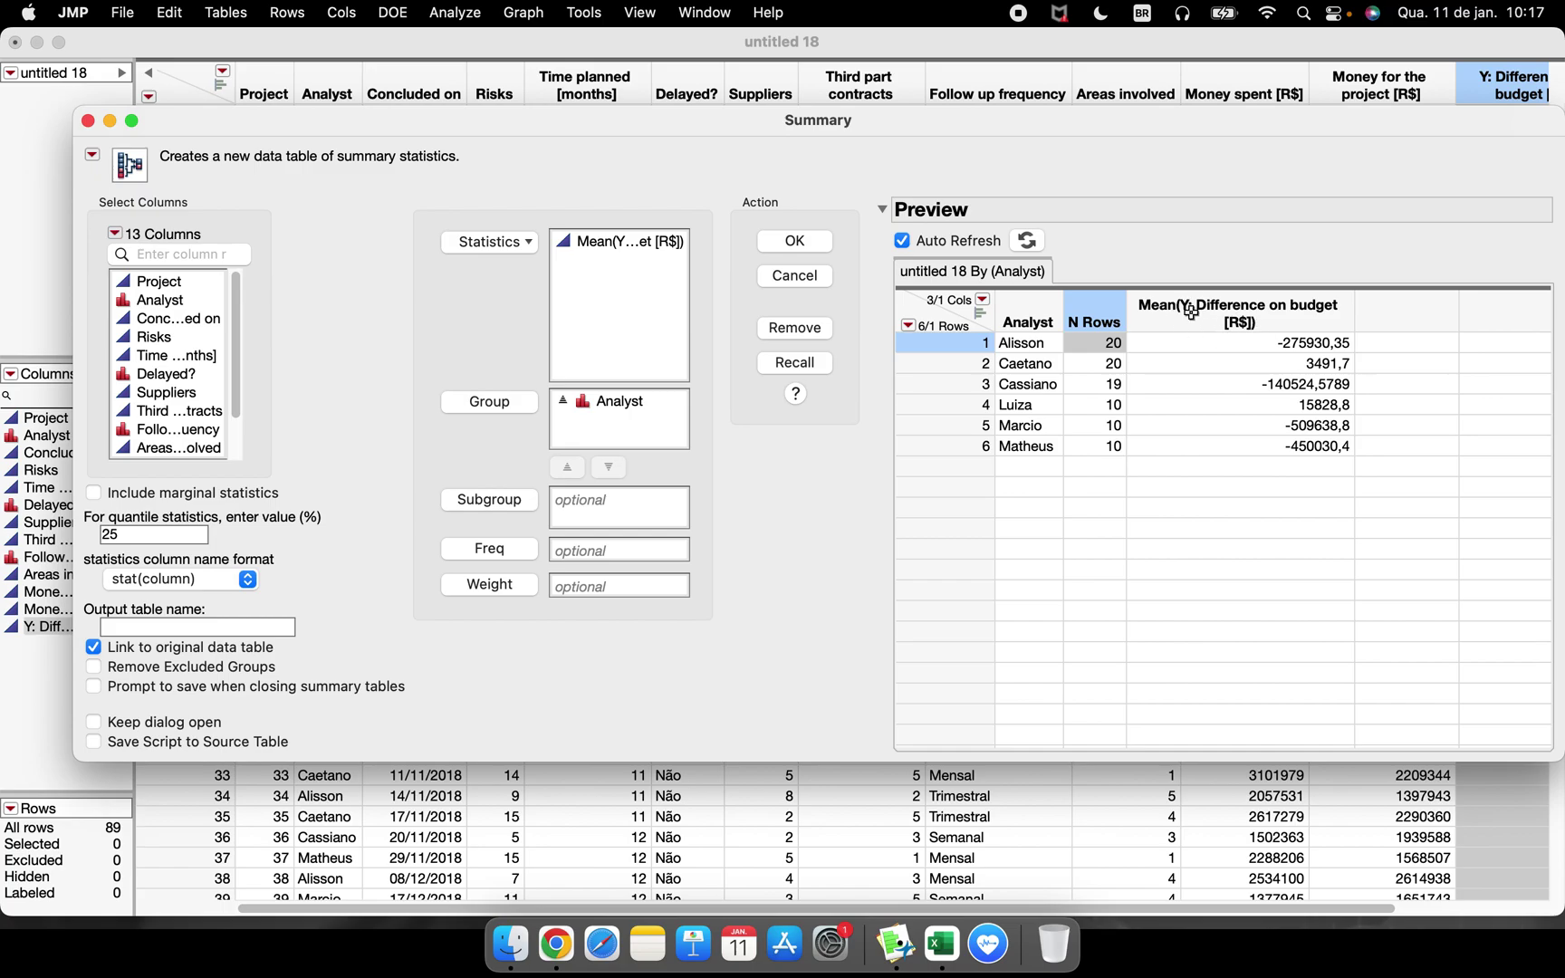
left_click(1281, 310)
left_click(1108, 346)
left_click(1115, 366)
left_click(1118, 387)
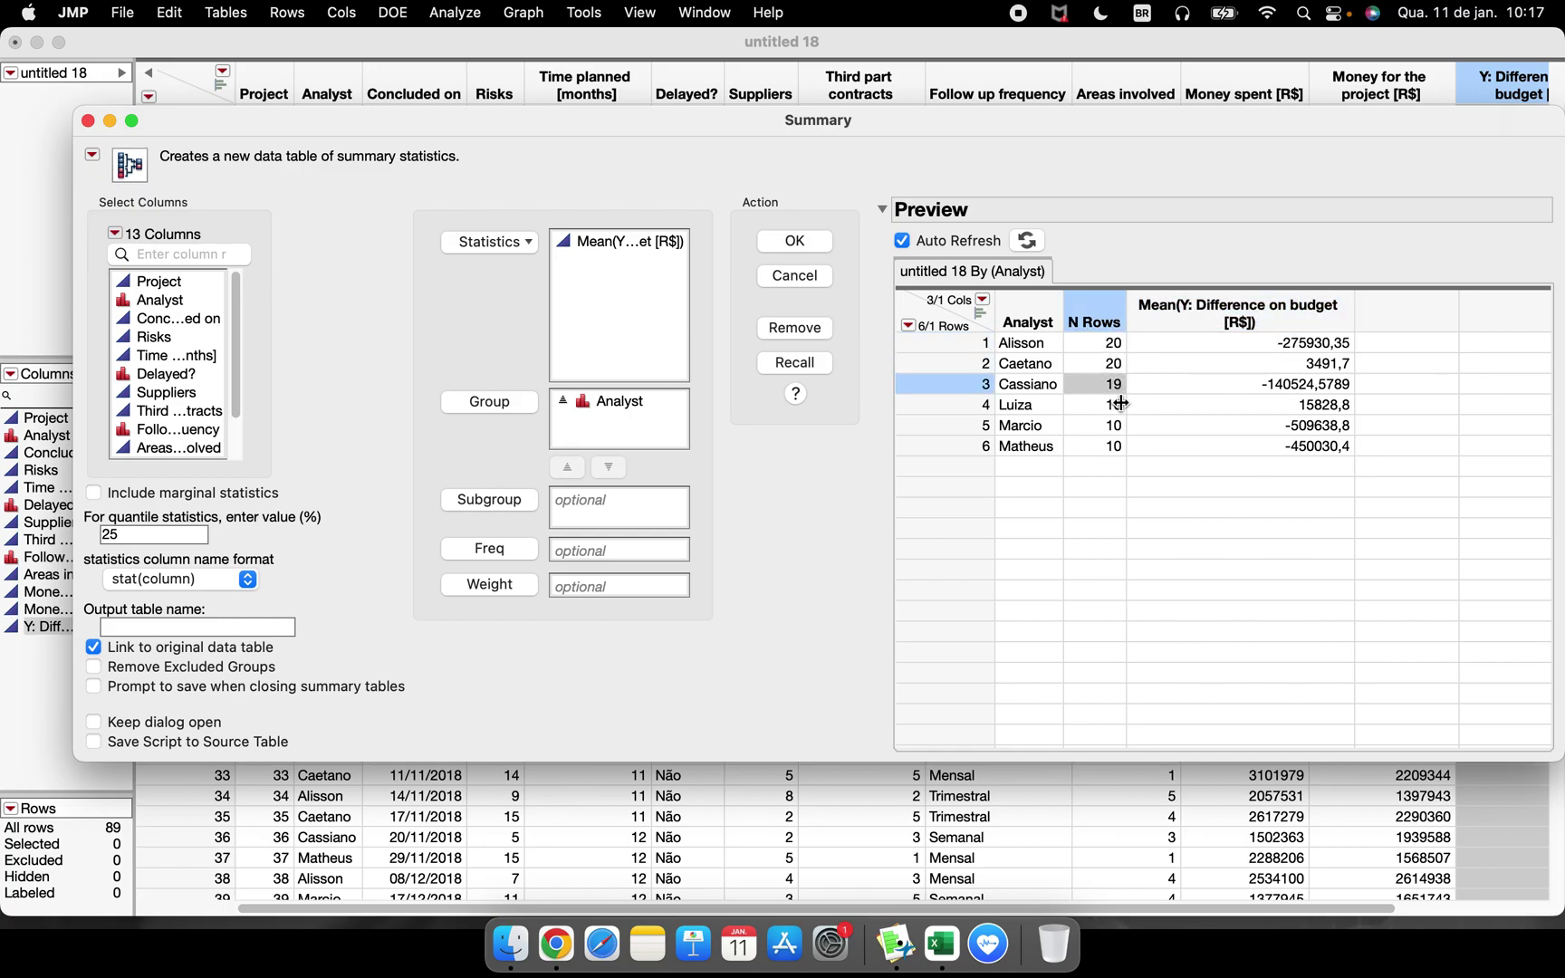
left_click_drag(1121, 404, 1114, 428)
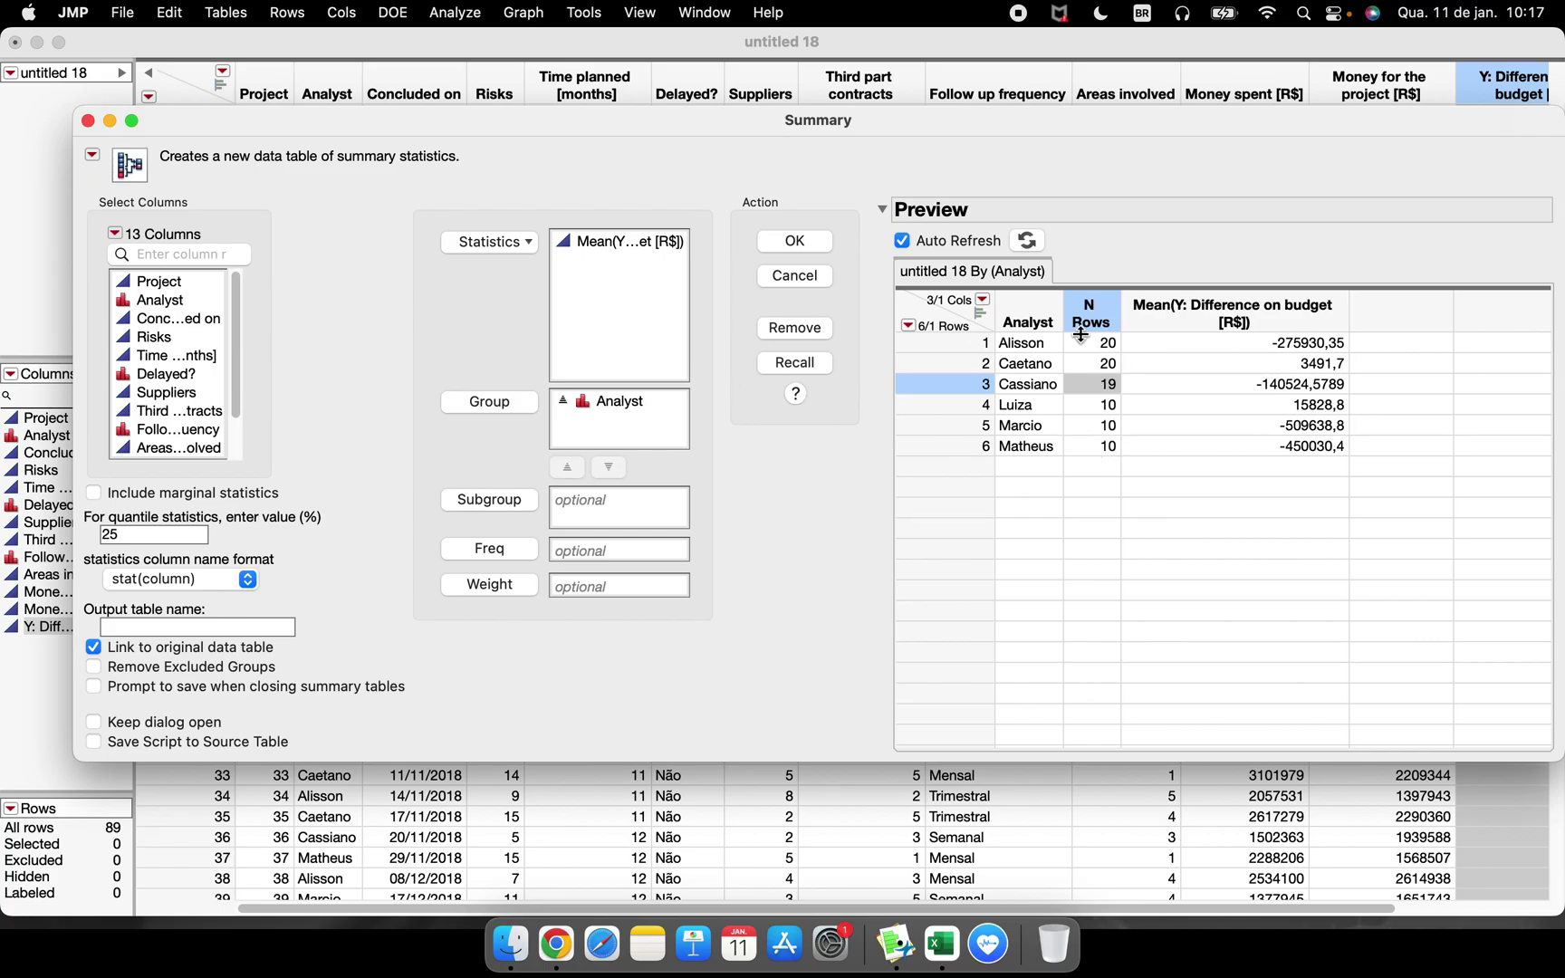
Step: Add the Std Dev of Y: Difference on budget [R$] as a second summary statistic
left_click(490, 241)
left_click(506, 314)
scroll(181, 425, "down", 3)
left_click(178, 450)
left_click(490, 241)
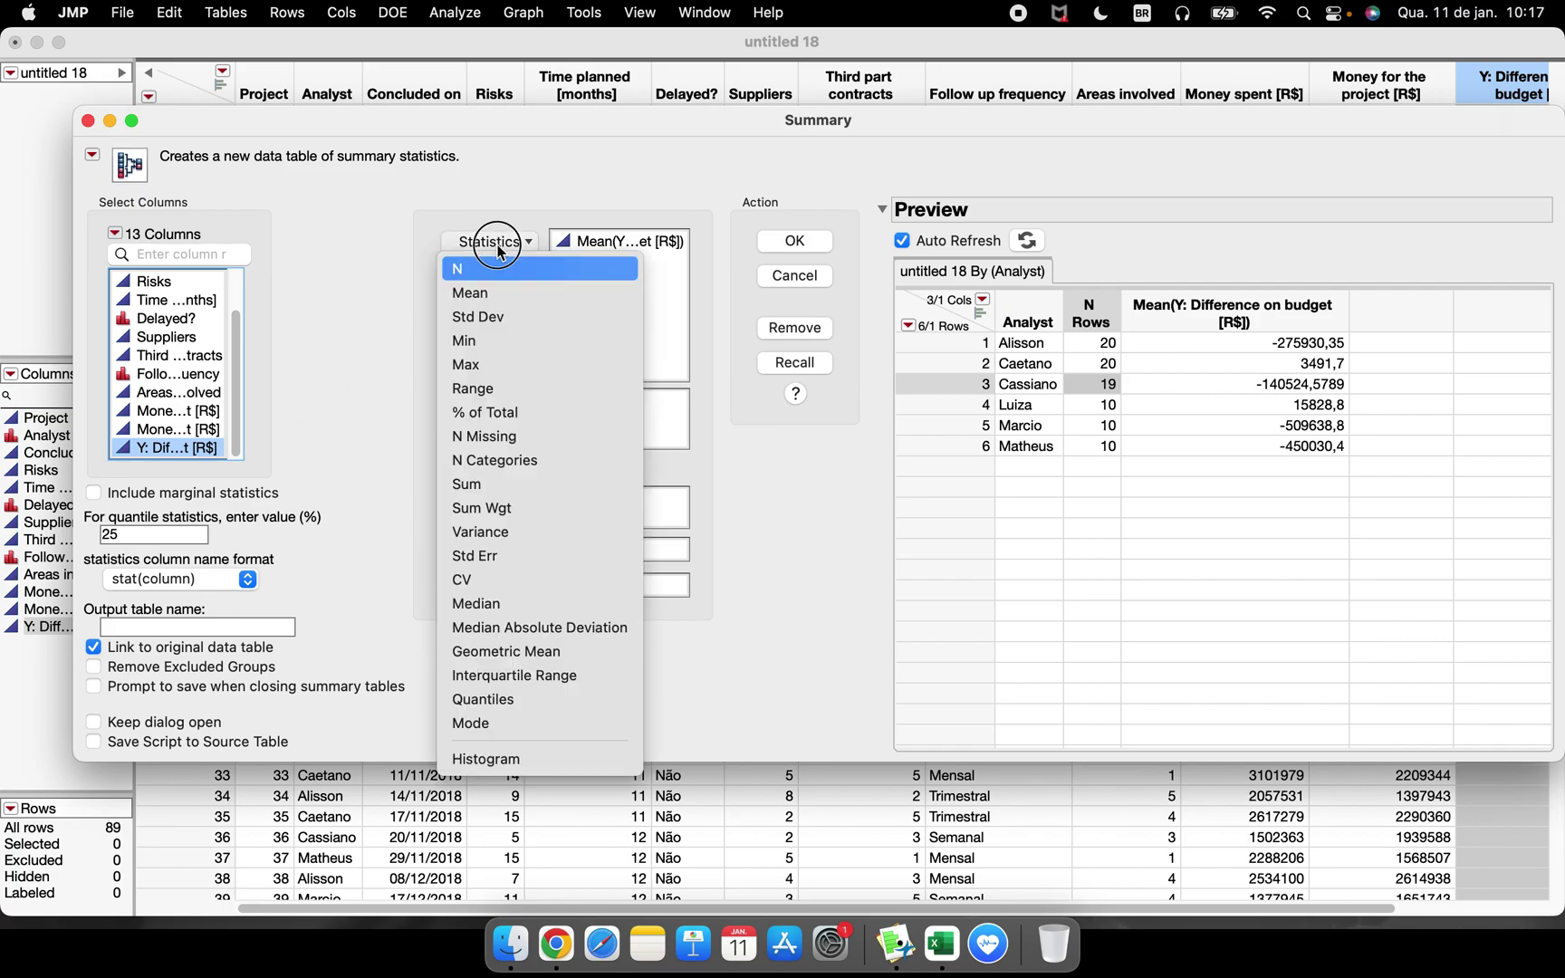
left_click(500, 316)
left_click_drag(1052, 734, 1086, 497)
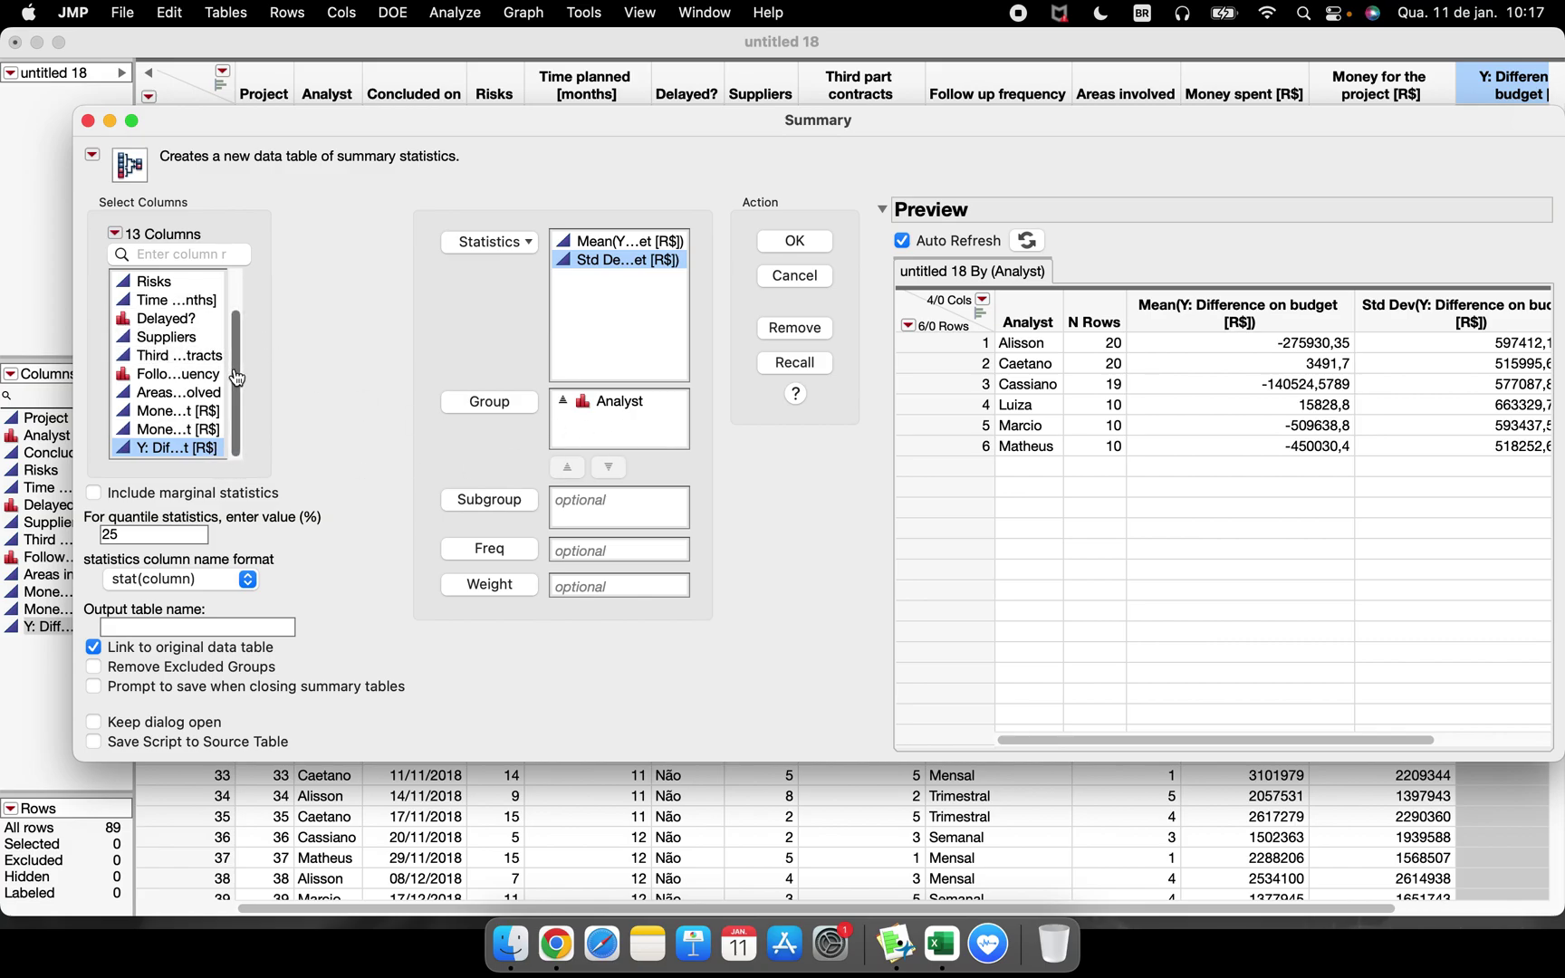
Step: Add the Delayed? column as a second grouping variable below Analyst
left_click_drag(237, 378, 240, 337)
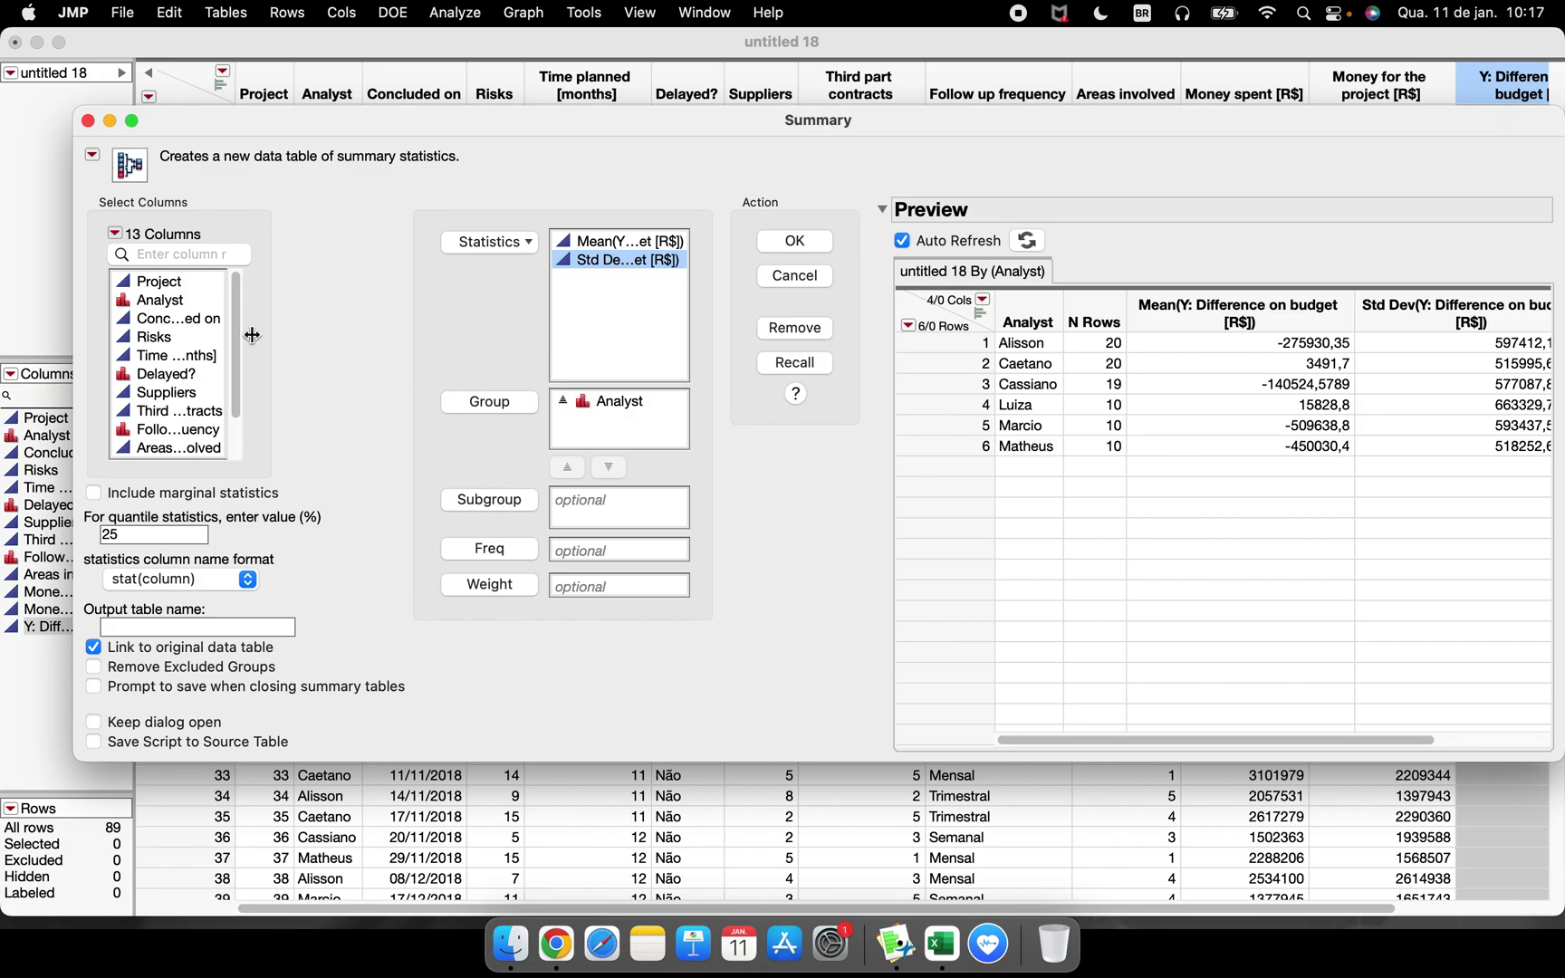
scroll(218, 344, "down", 2)
left_click(168, 337)
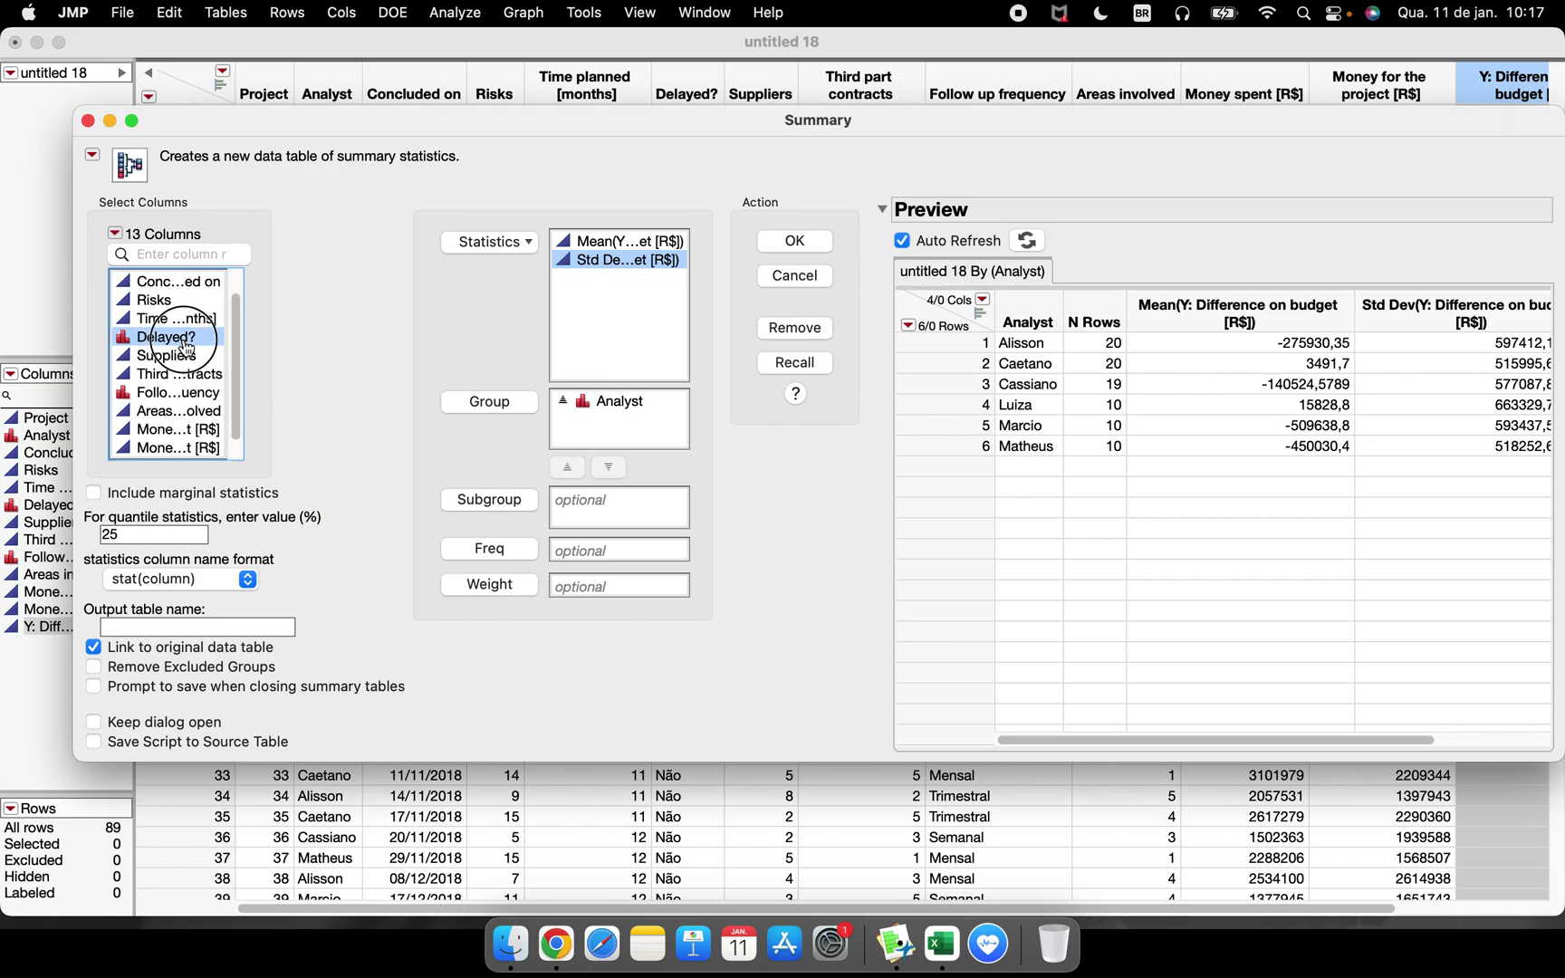
left_click(485, 406)
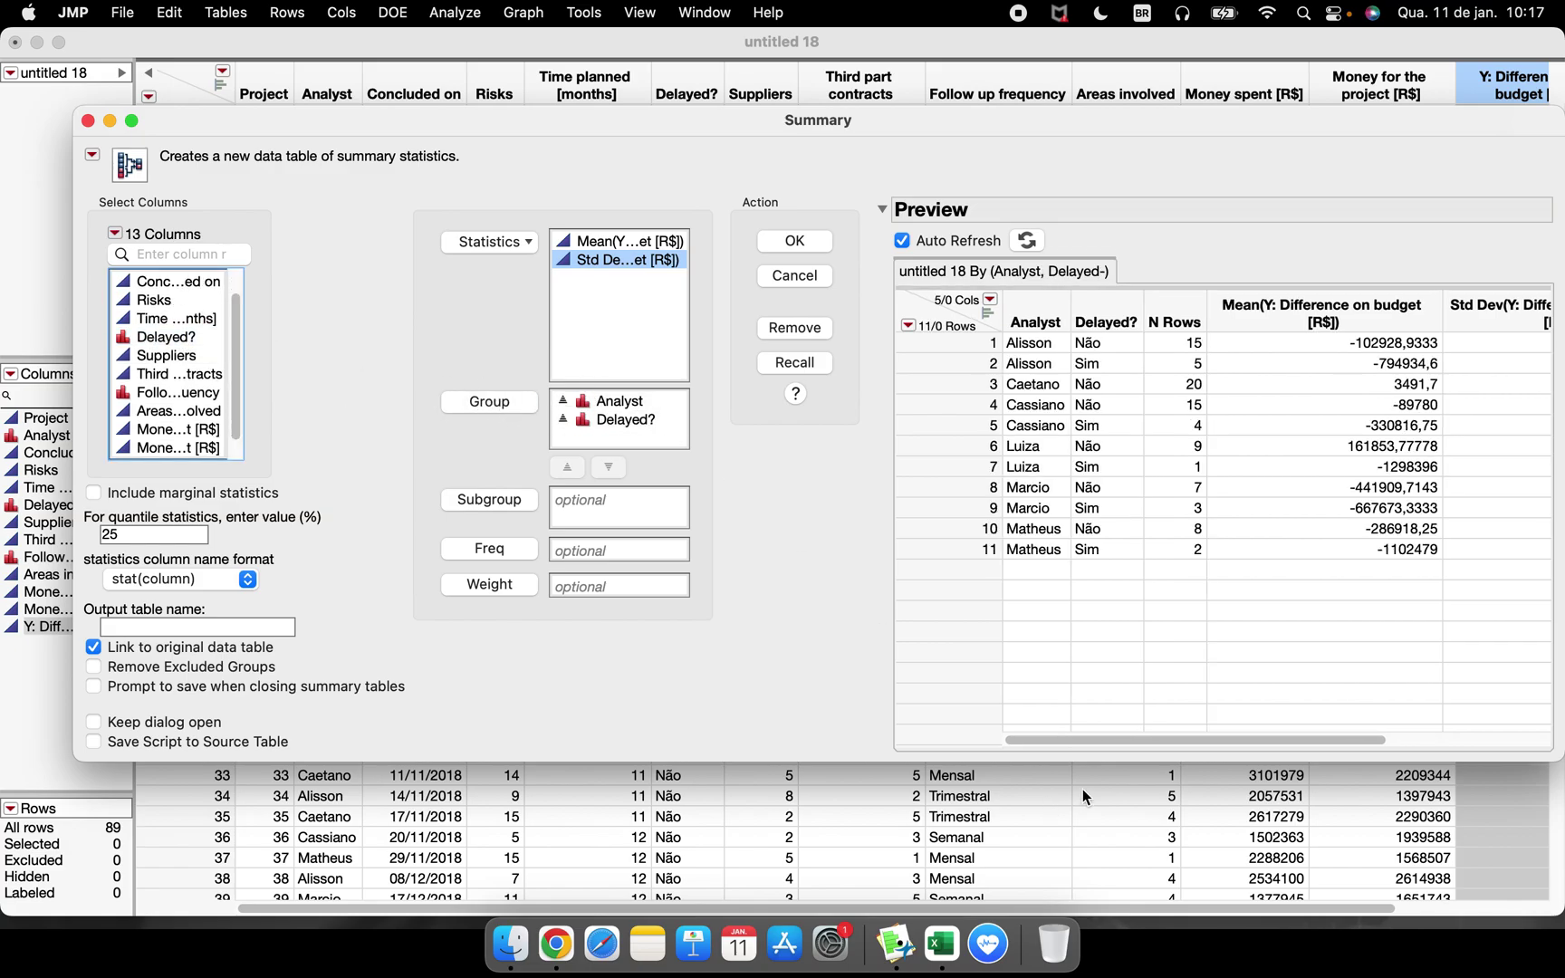
Step: Generate the summary table grouped by Analyst and Delayed?, review its mean and standard deviation columns, and close it
left_click_drag(1087, 740, 1041, 741)
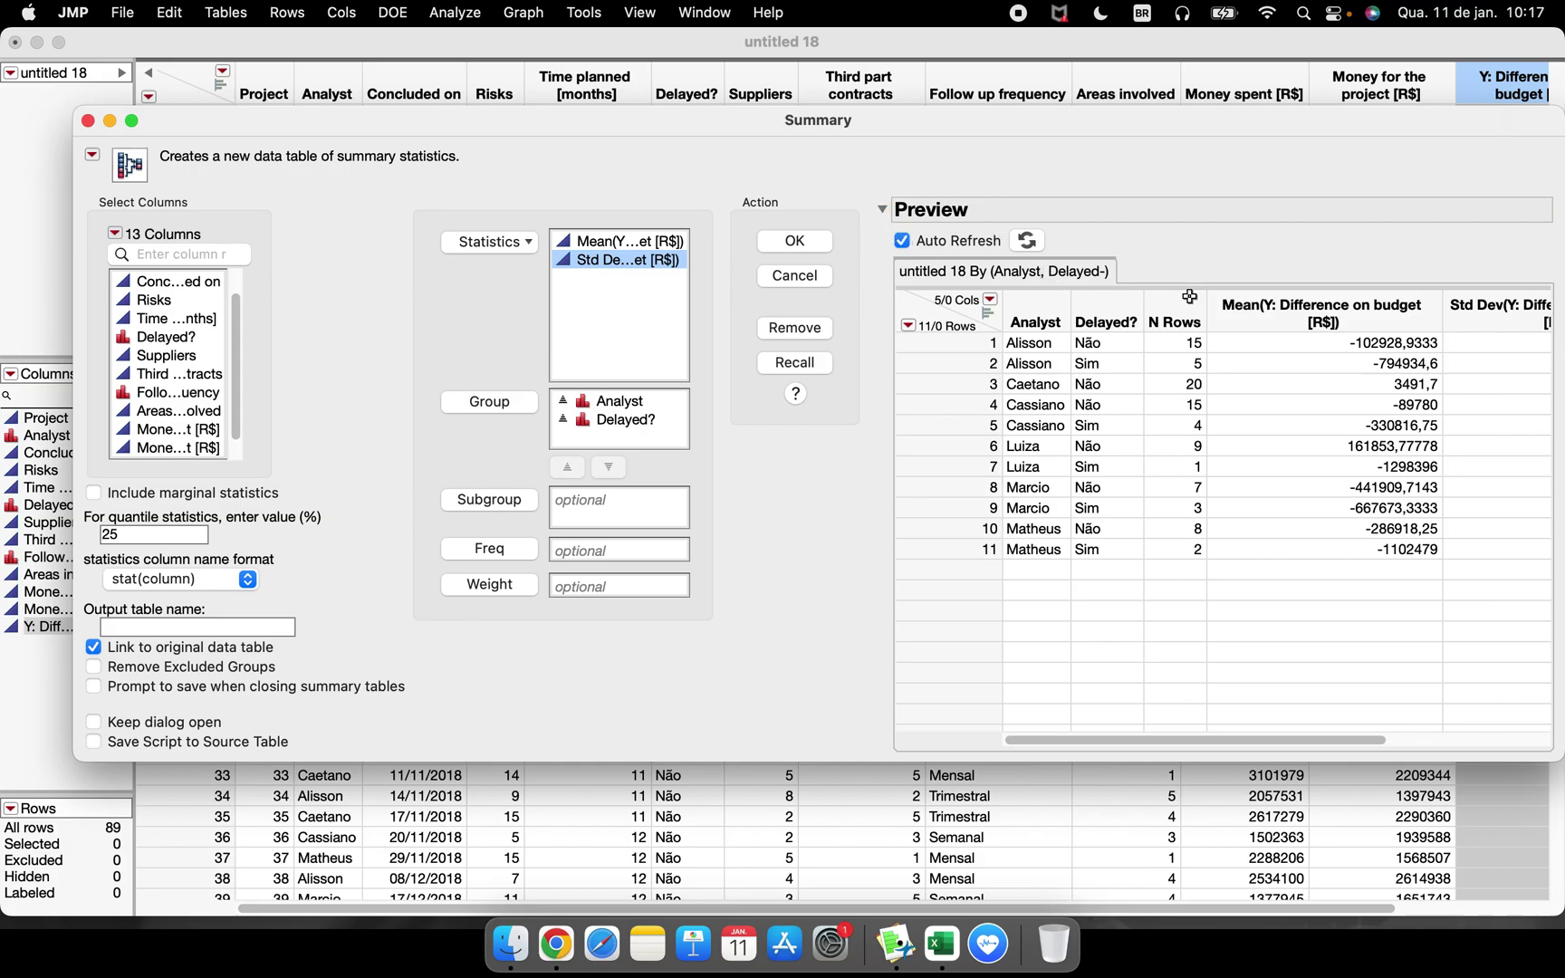
left_click(794, 242)
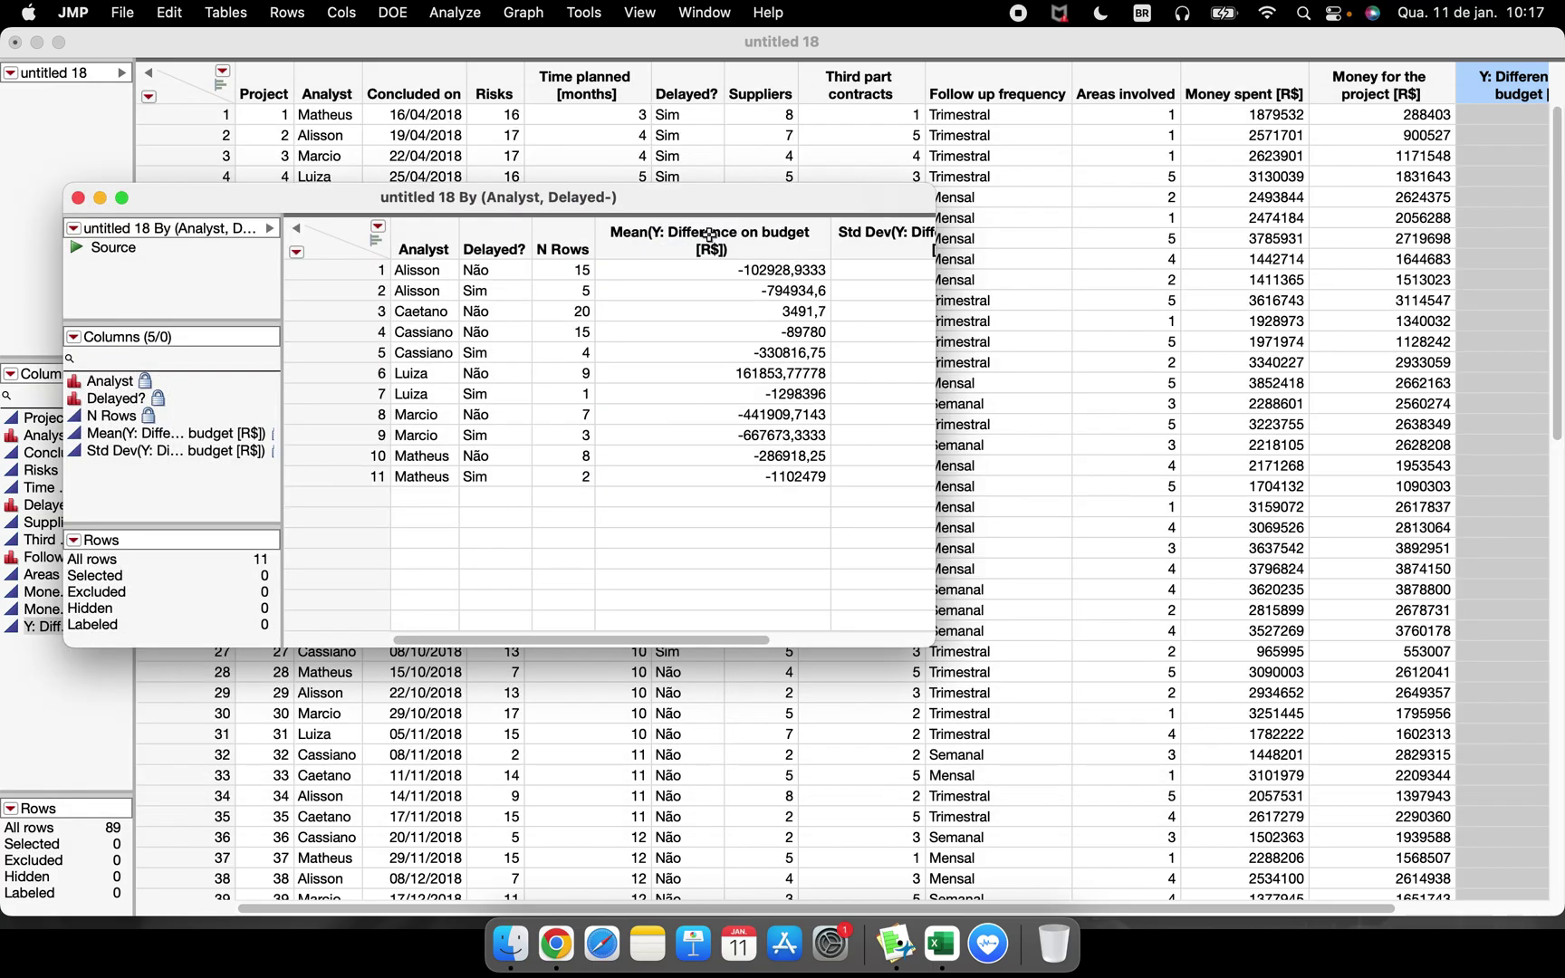
left_click_drag(611, 182, 734, 172)
left_click_drag(1058, 612, 1237, 787)
left_click_drag(1026, 785, 827, 788)
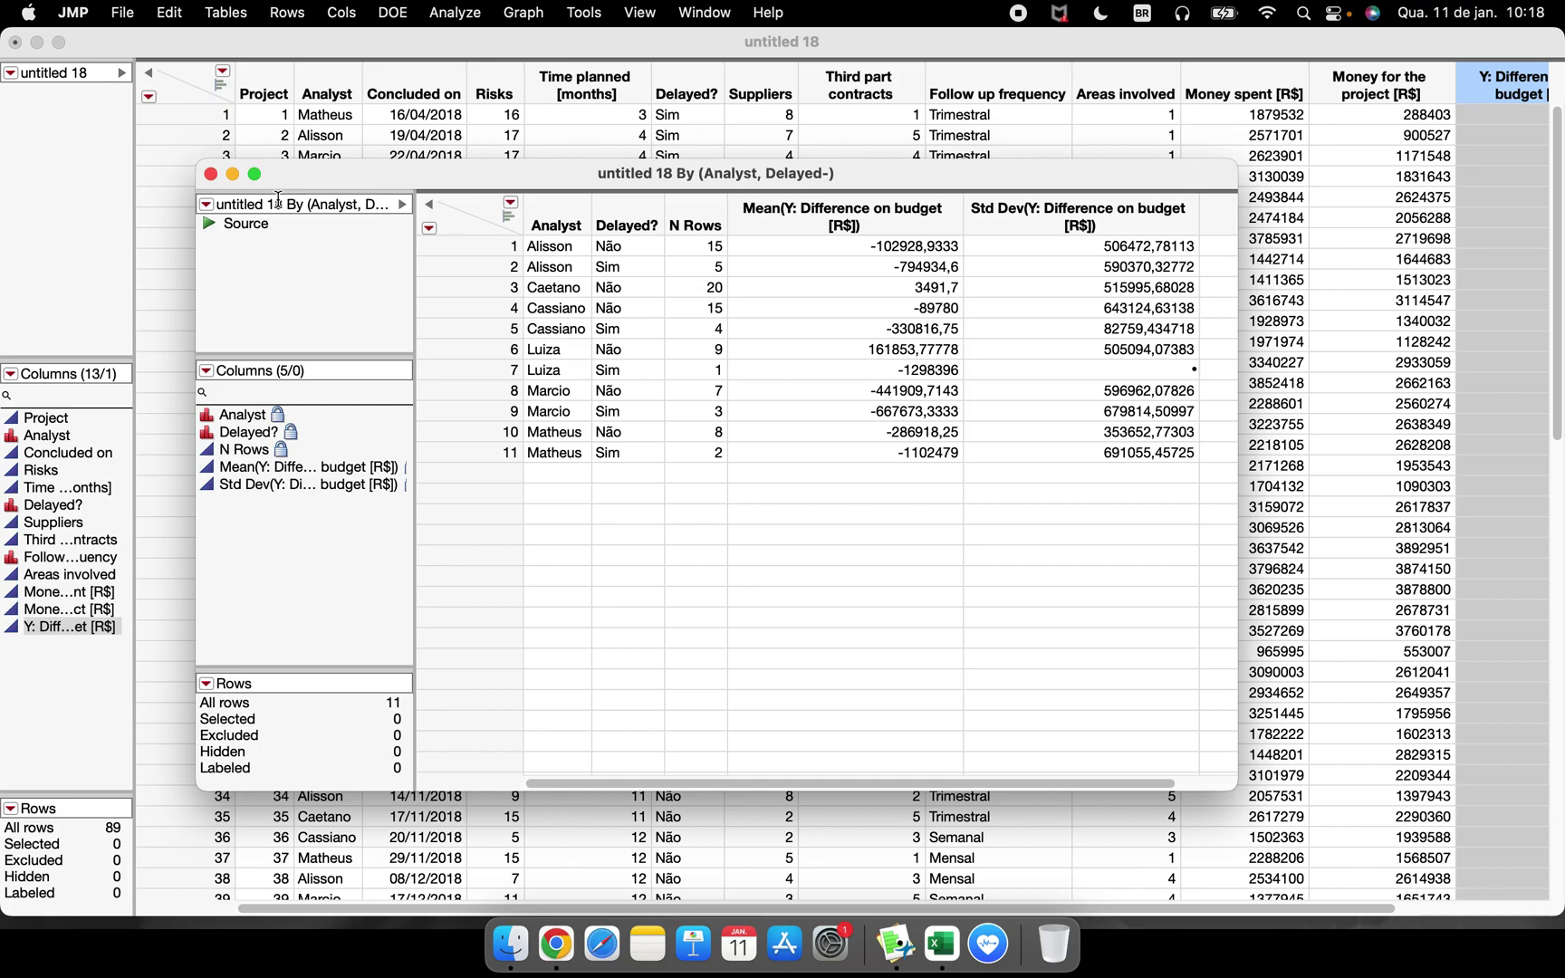
left_click(211, 174)
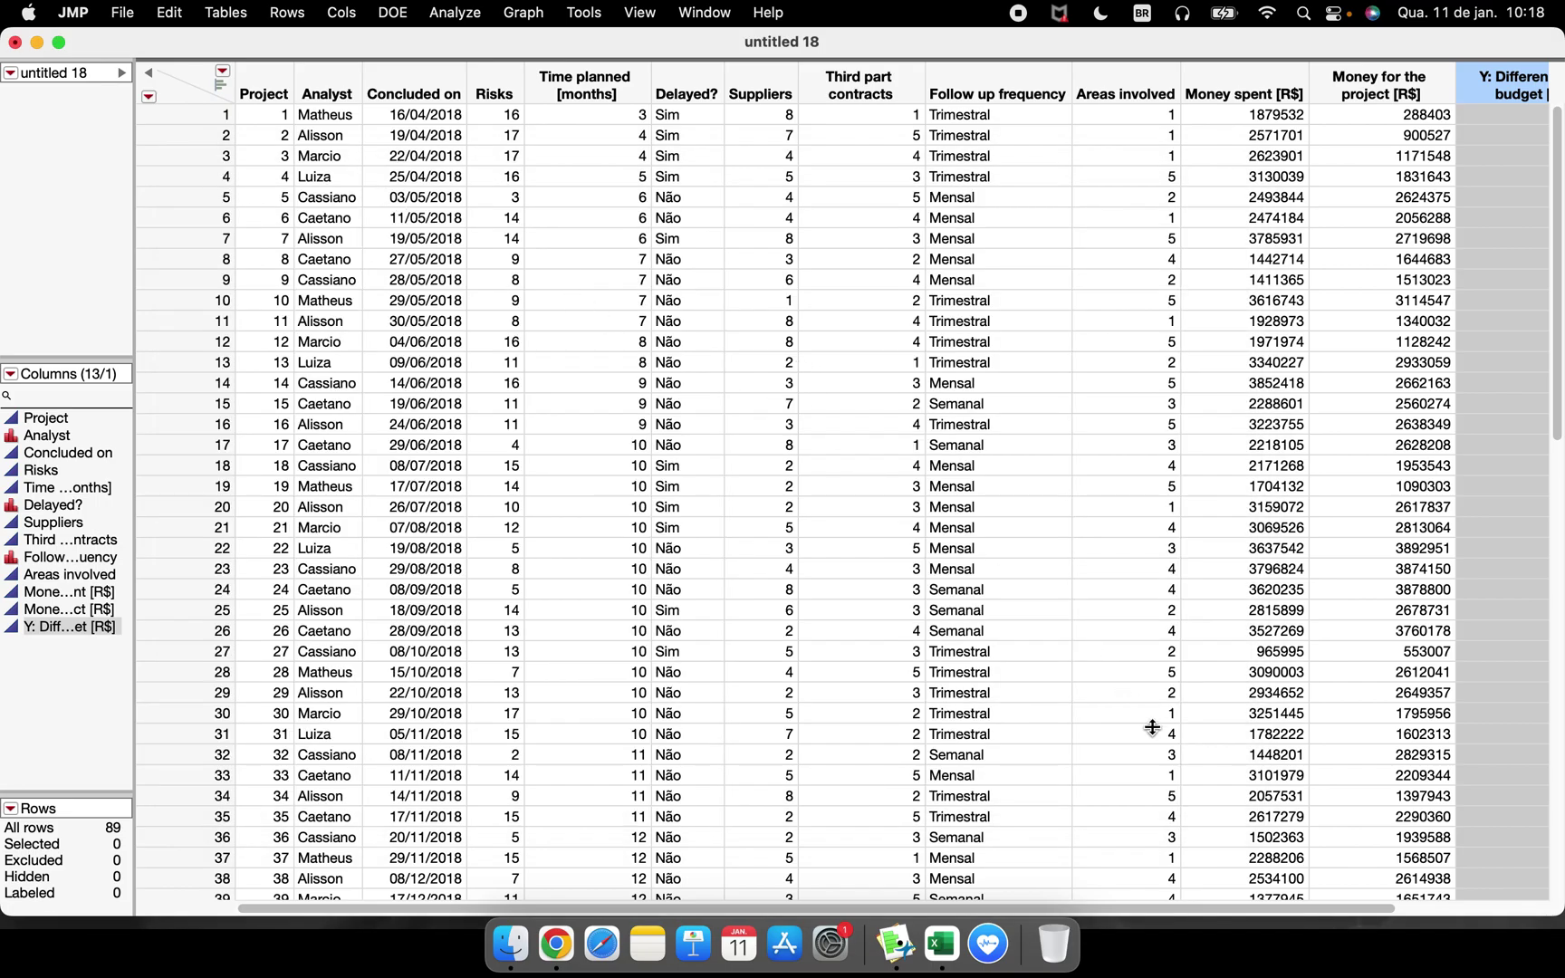
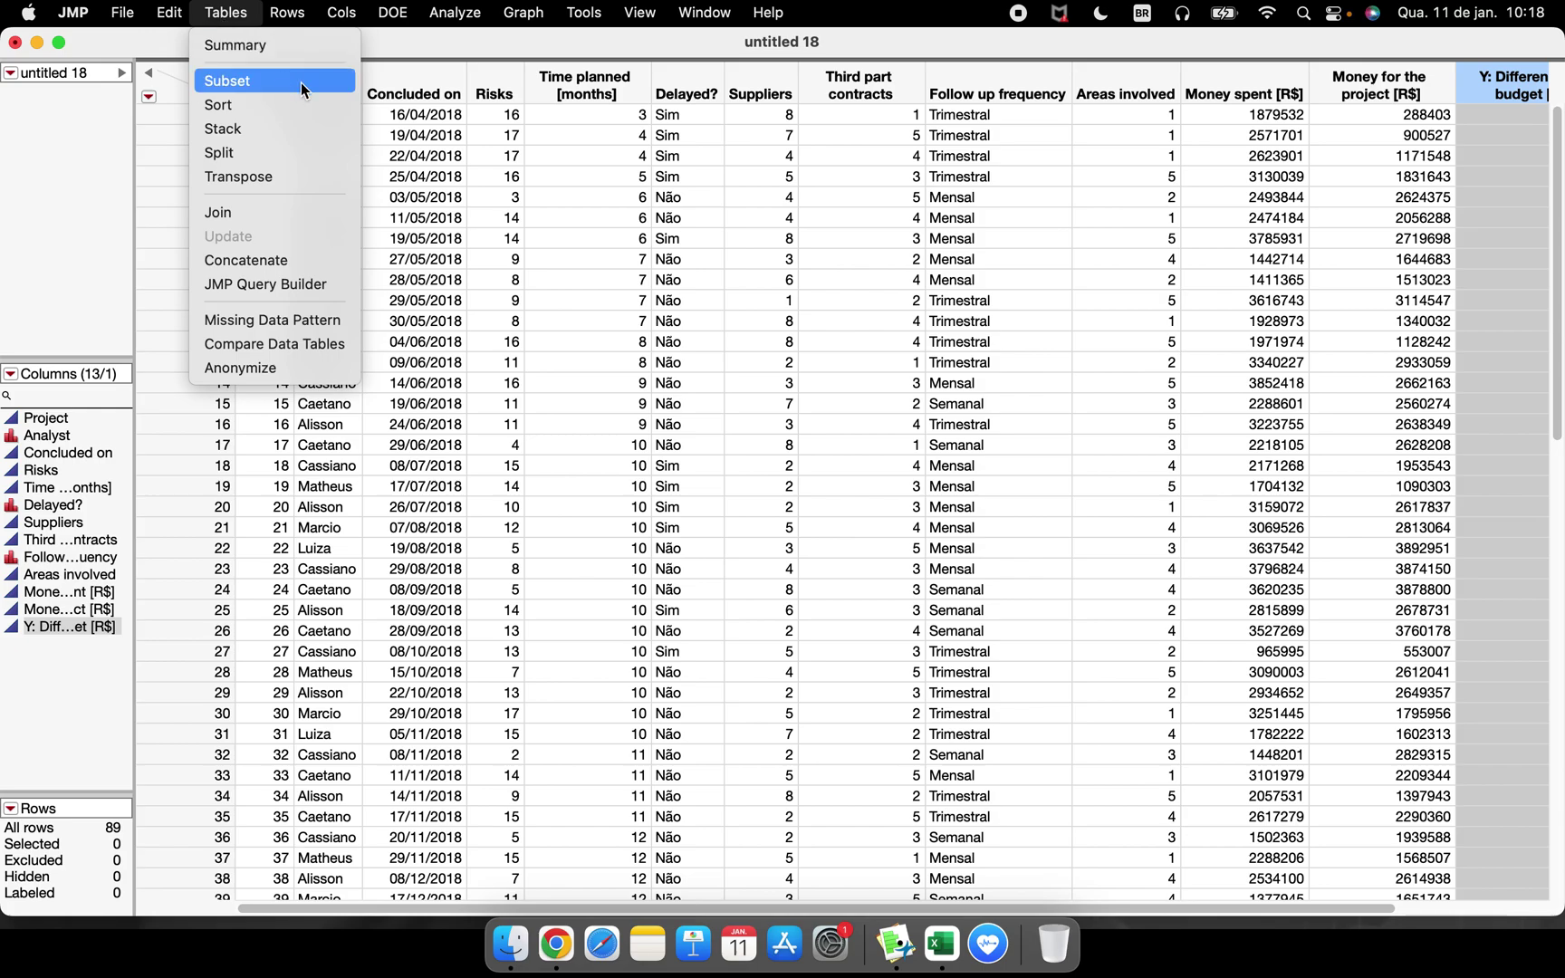
Step: Select all cells in the Analyst column that match the analyst in row 2
left_click(579, 393)
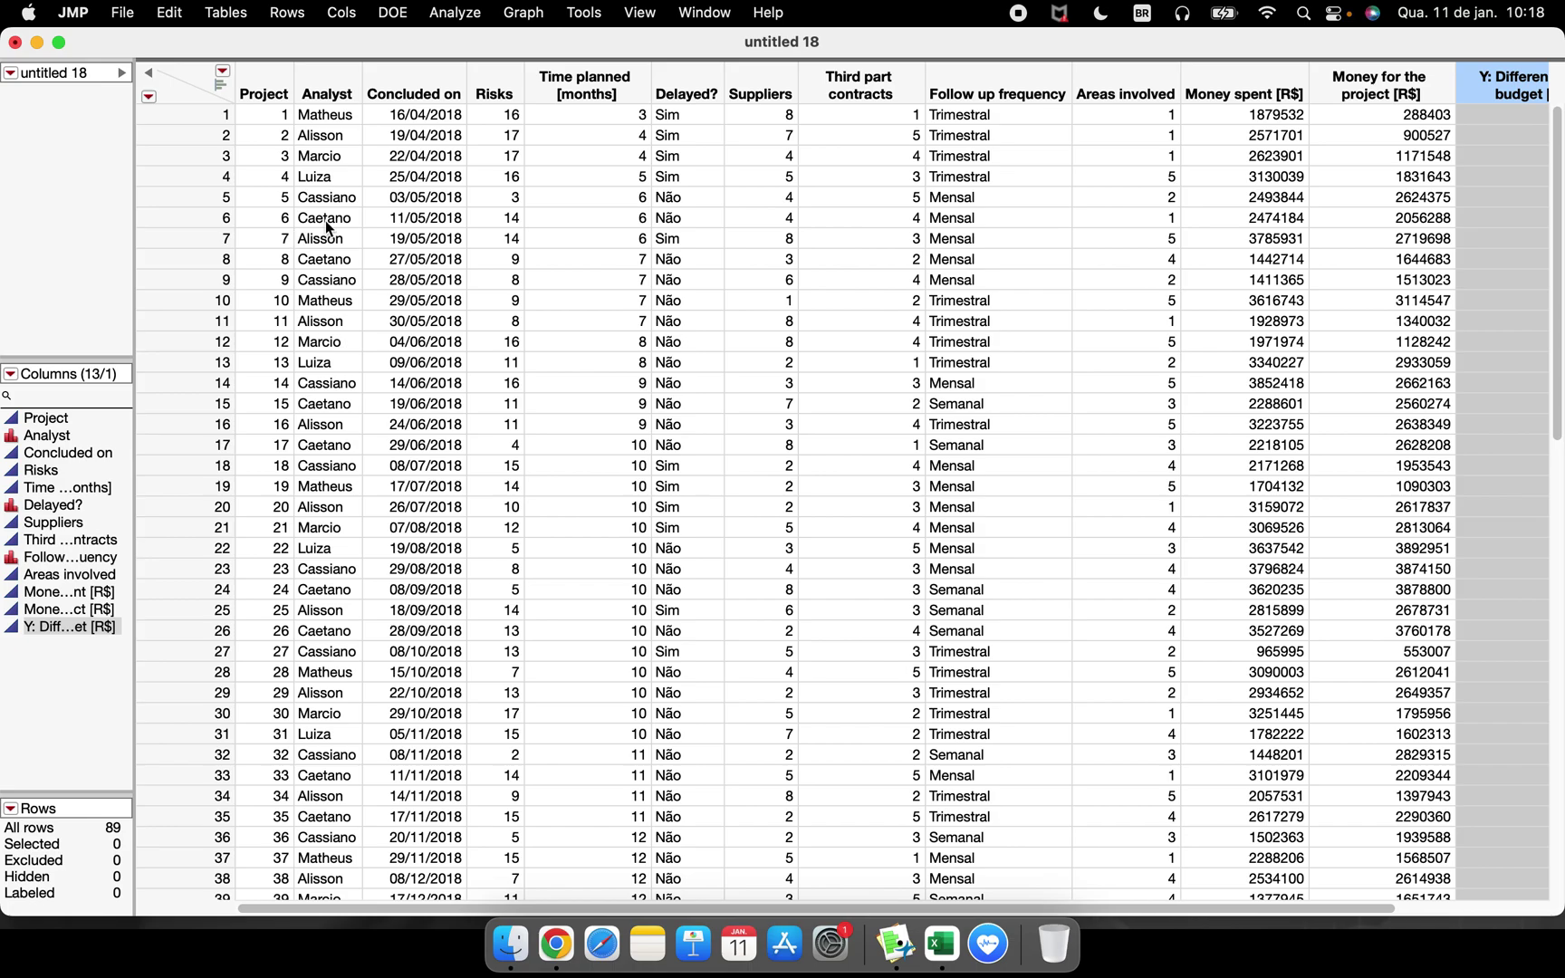
left_click(333, 140)
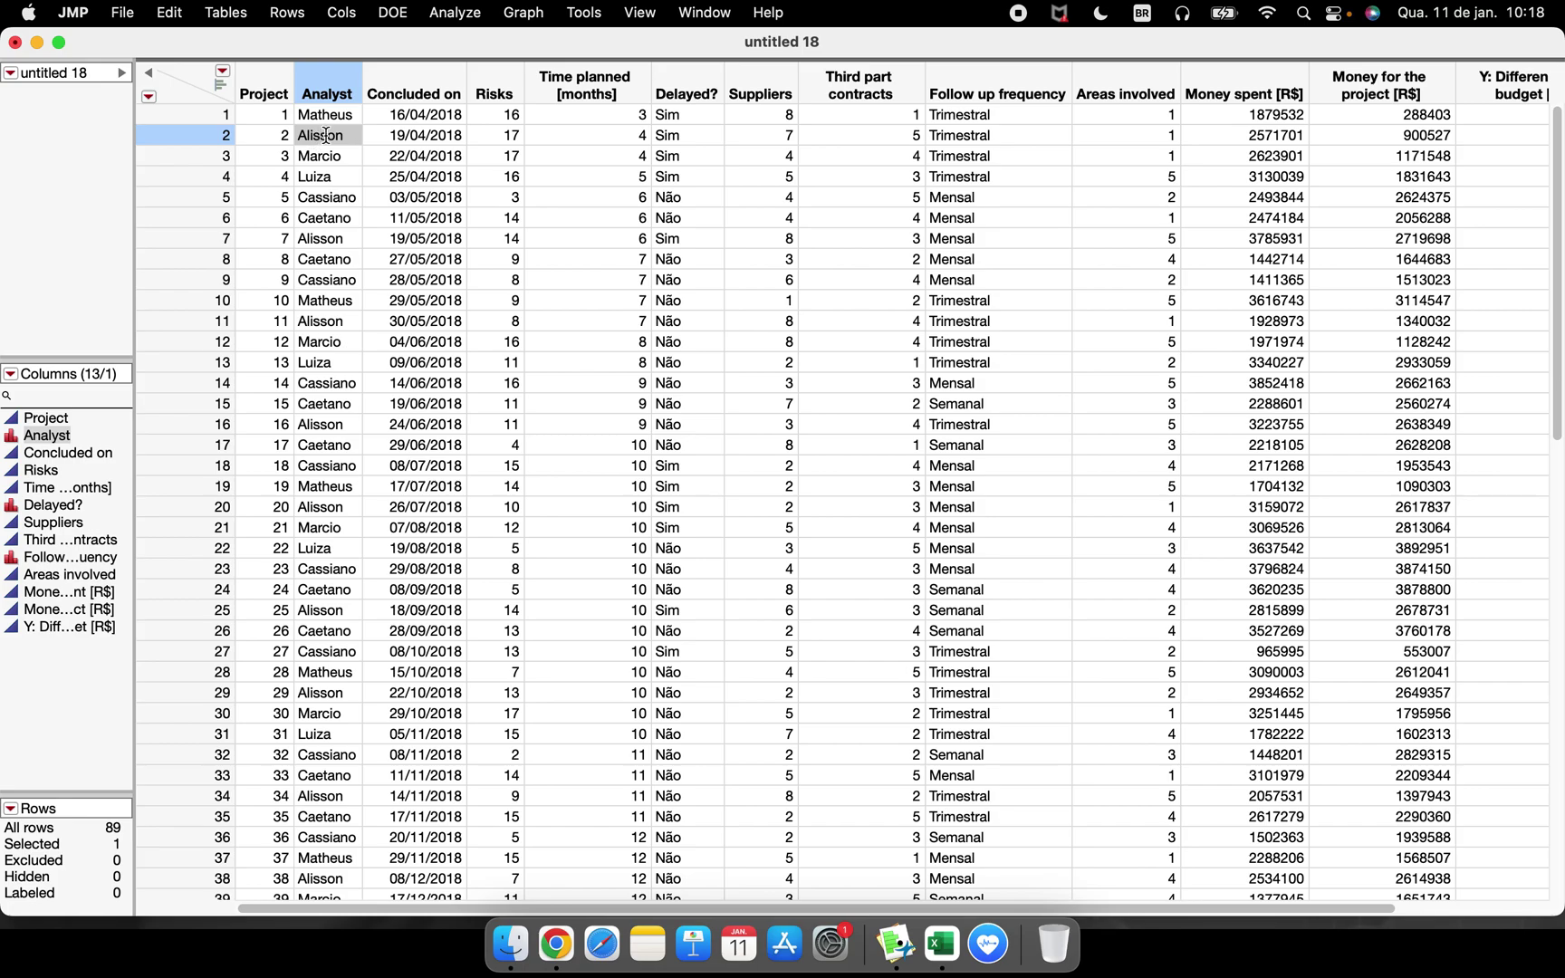
right_click(326, 135)
mouse_move(328, 142)
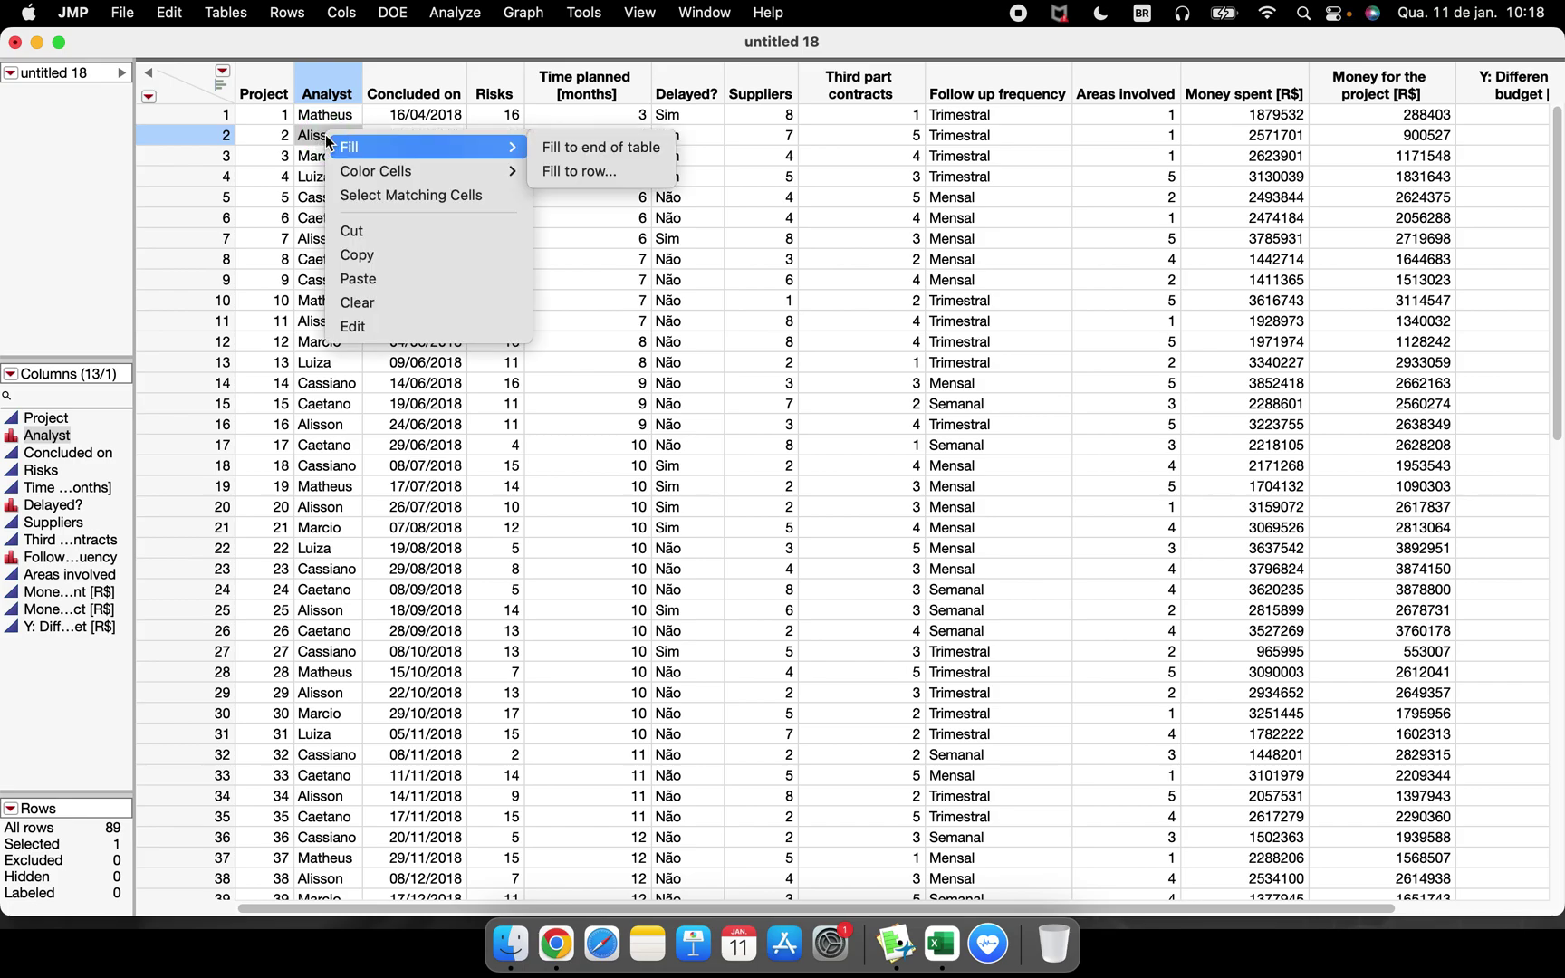
left_click(406, 195)
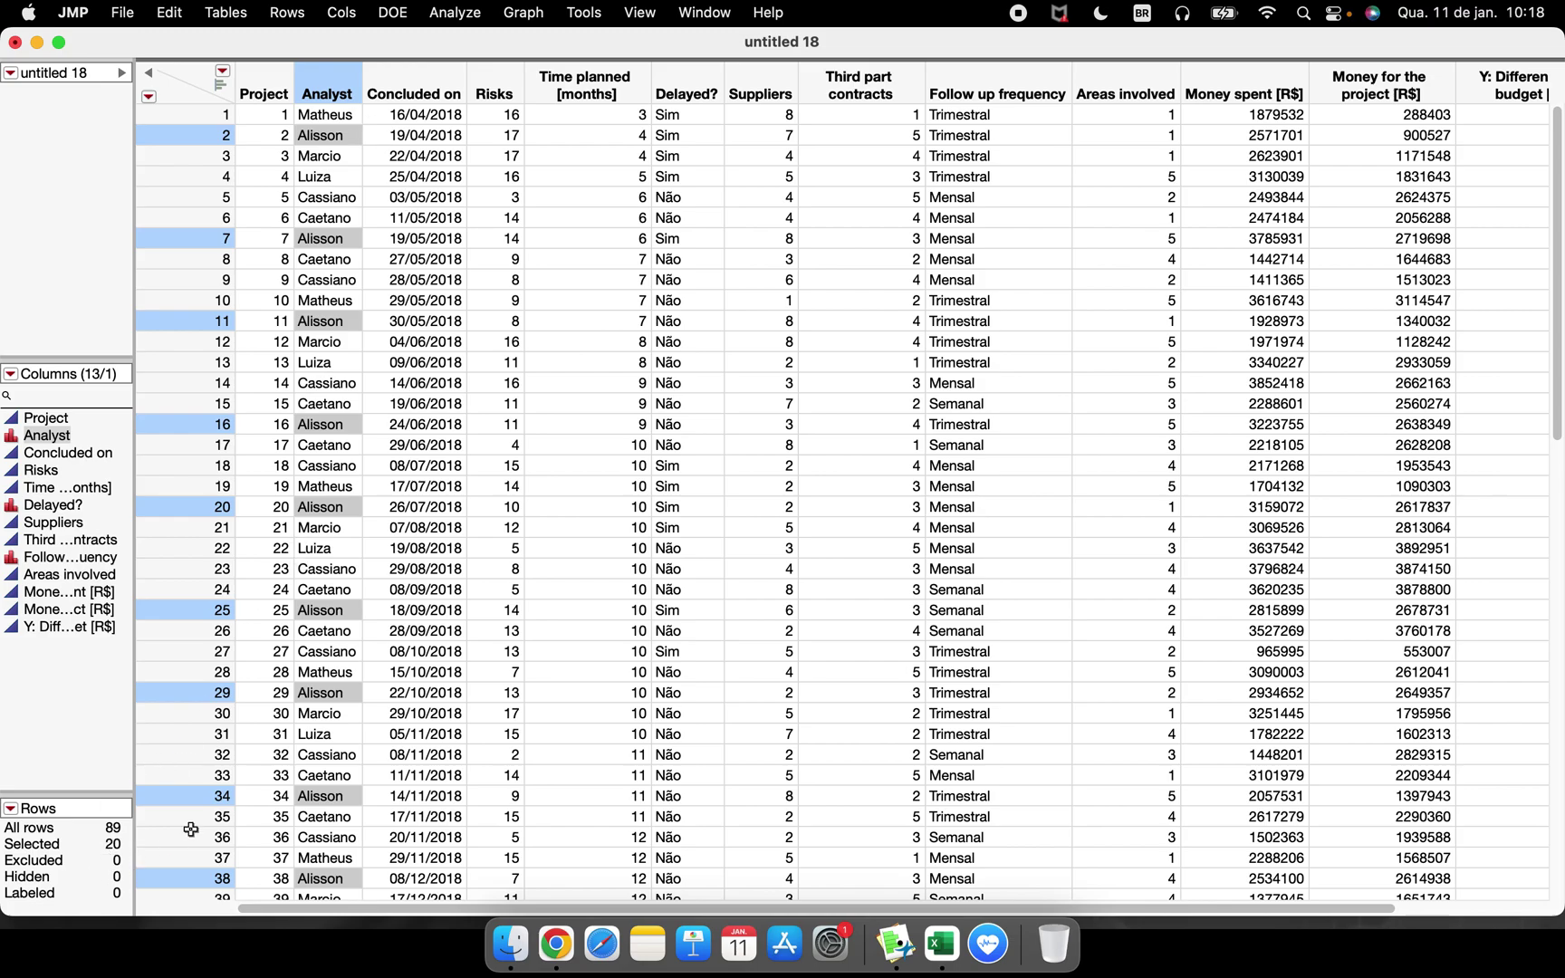
Step: Create a subset table from the selected rows, keeping all columns
left_click(228, 14)
left_click(253, 79)
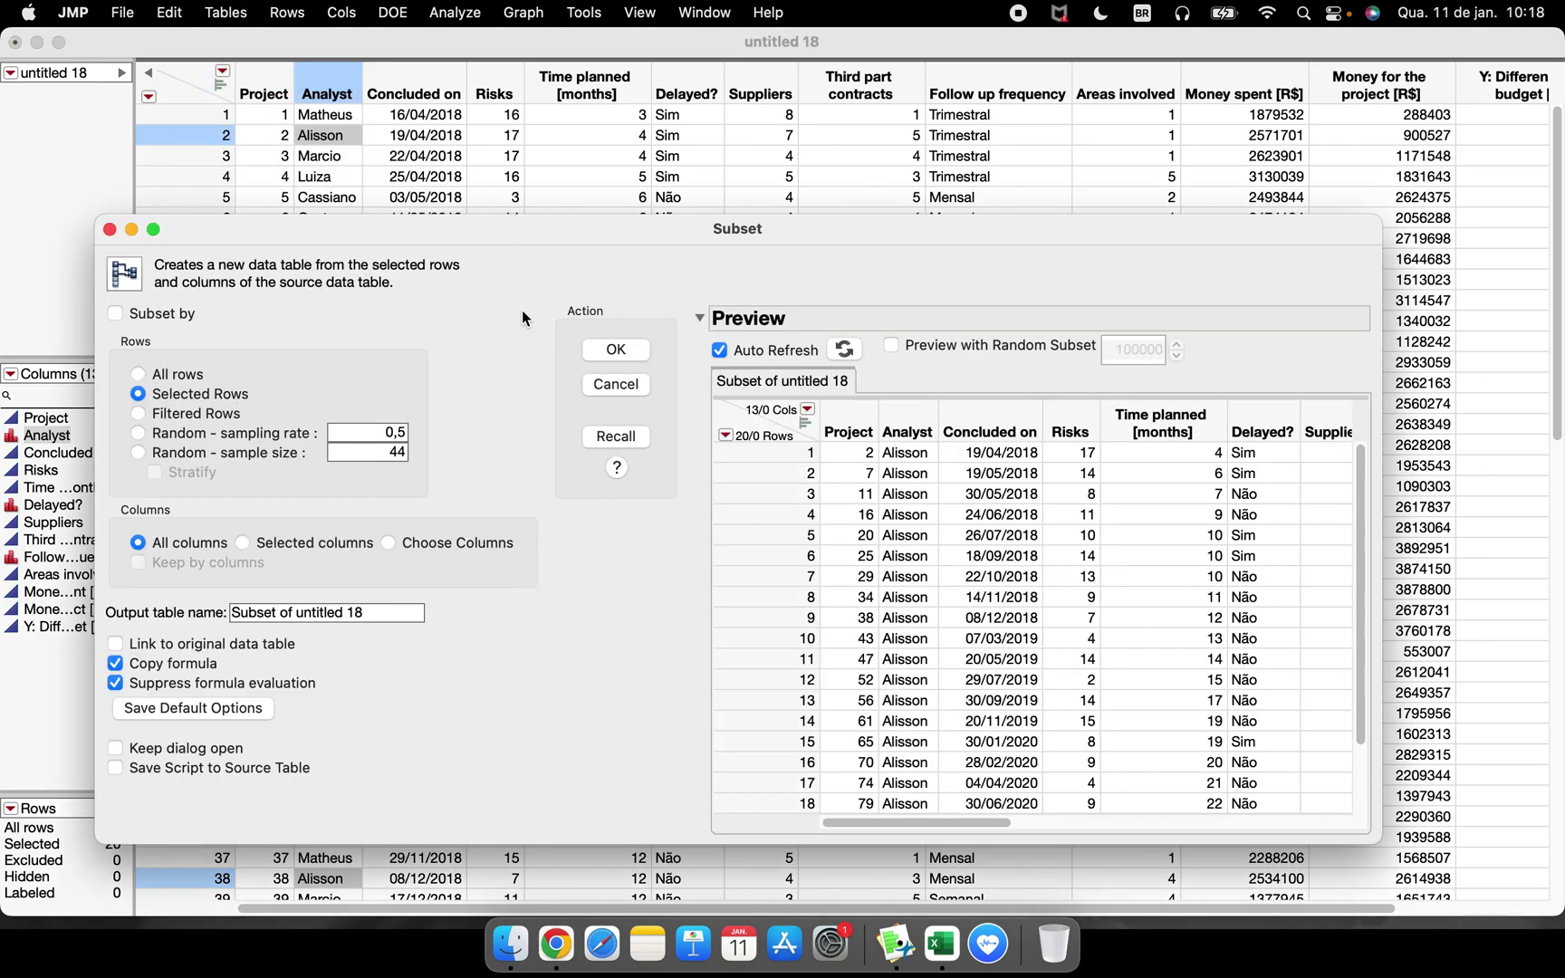
left_click(280, 397)
left_click(636, 361)
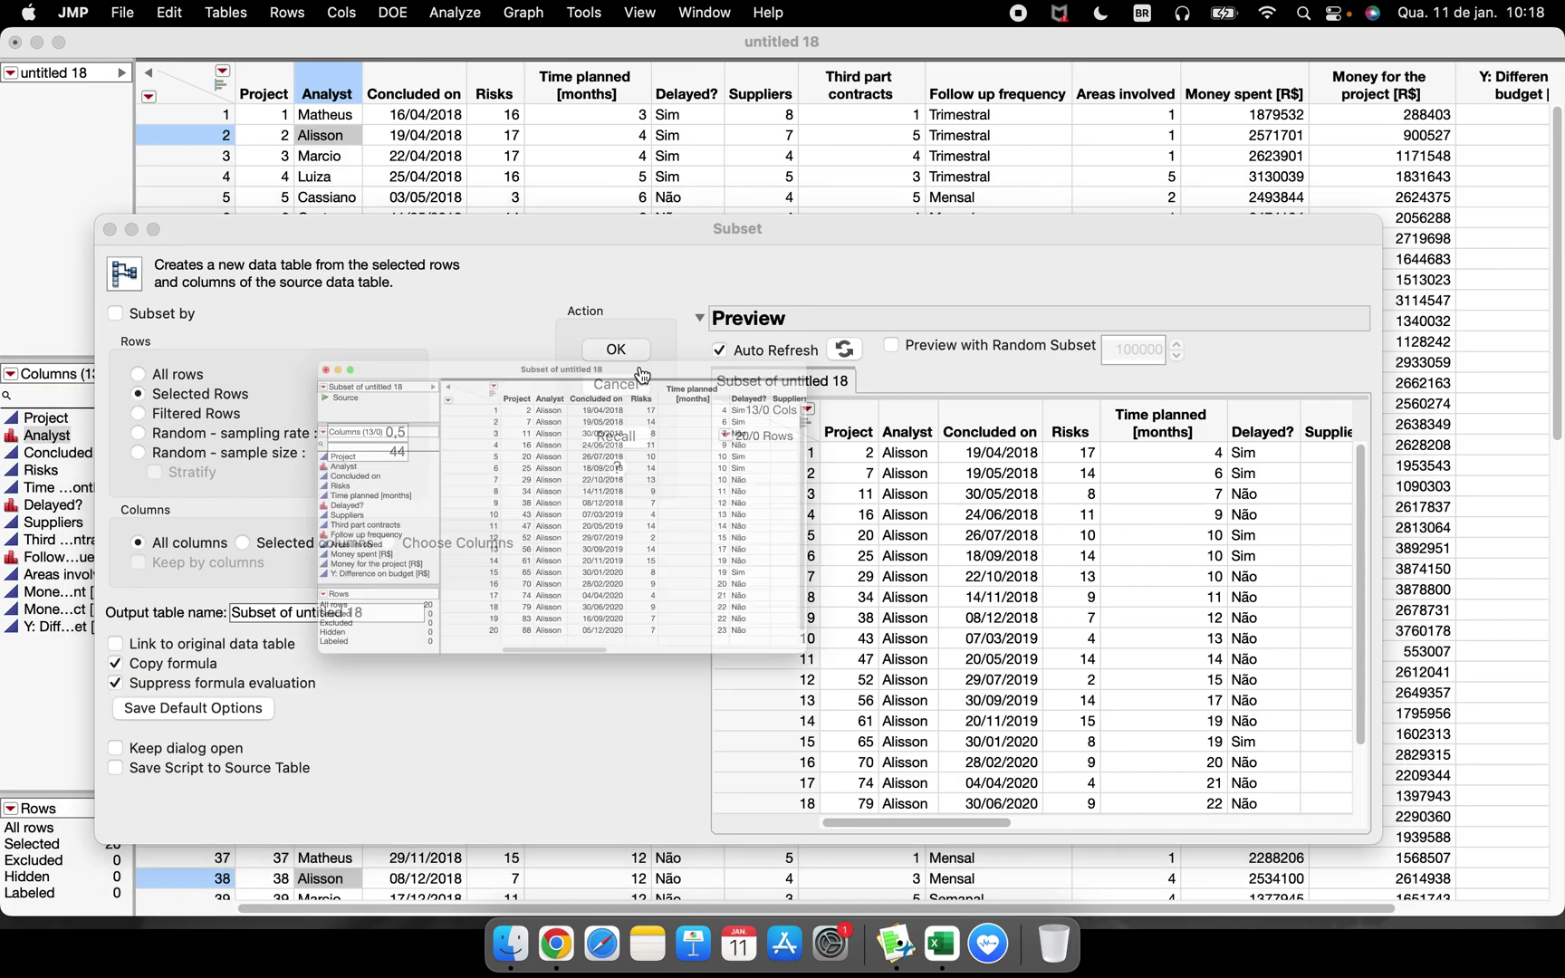
Step: Enlarge the subset table window to review its rows and columns, and close the subset
left_click_drag(434, 269, 706, 156)
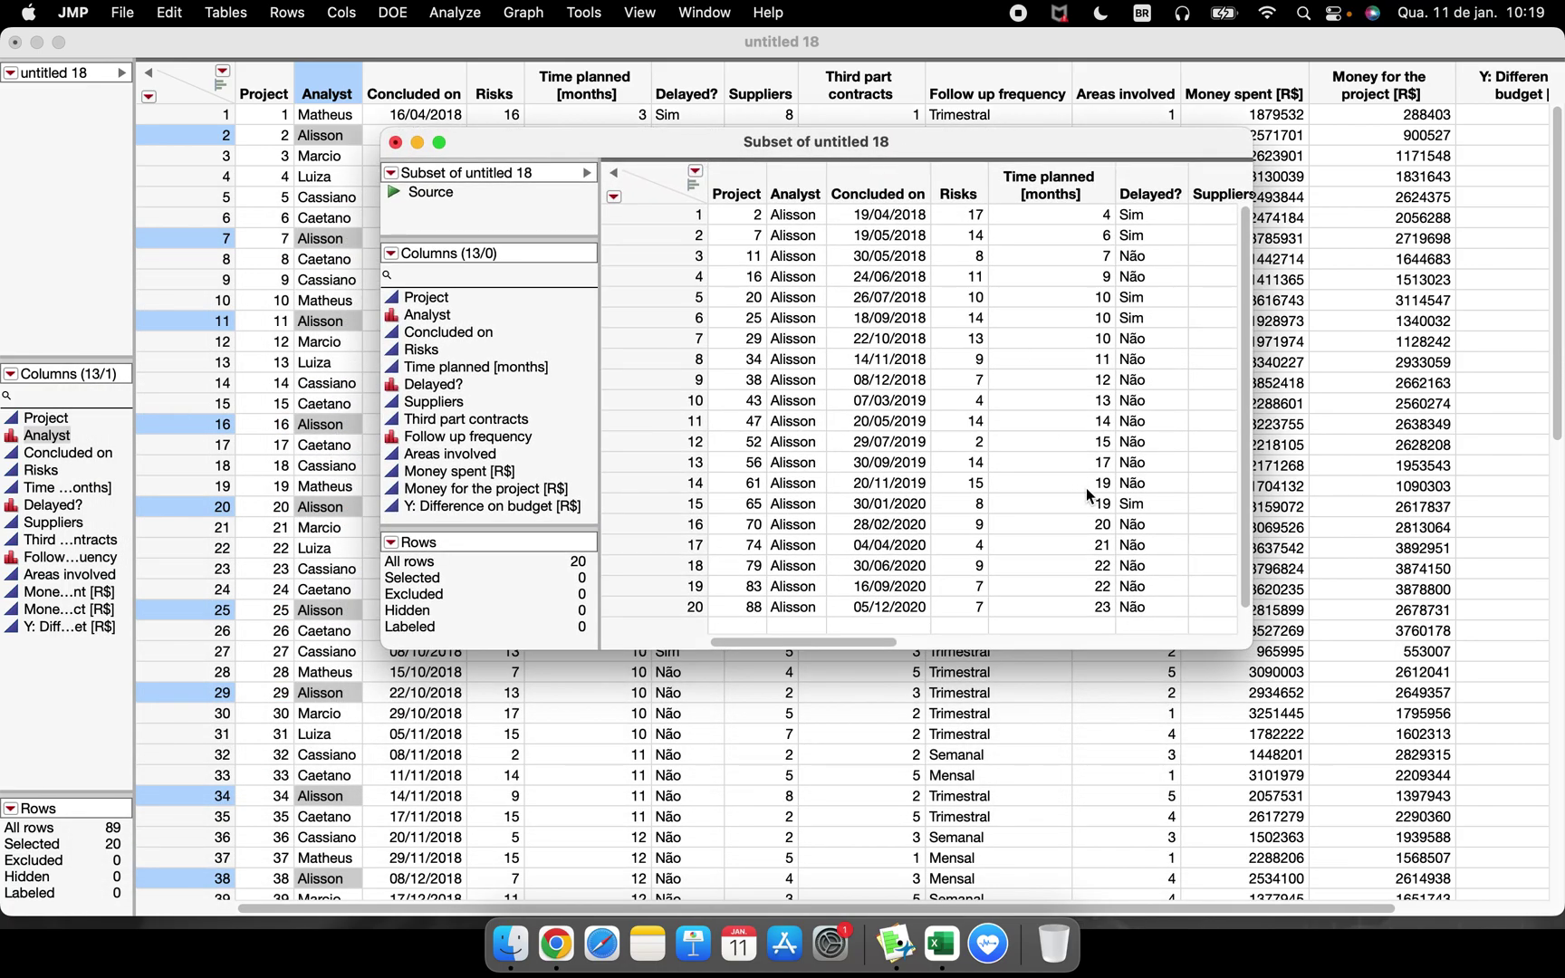
left_click_drag(1258, 652, 1520, 819)
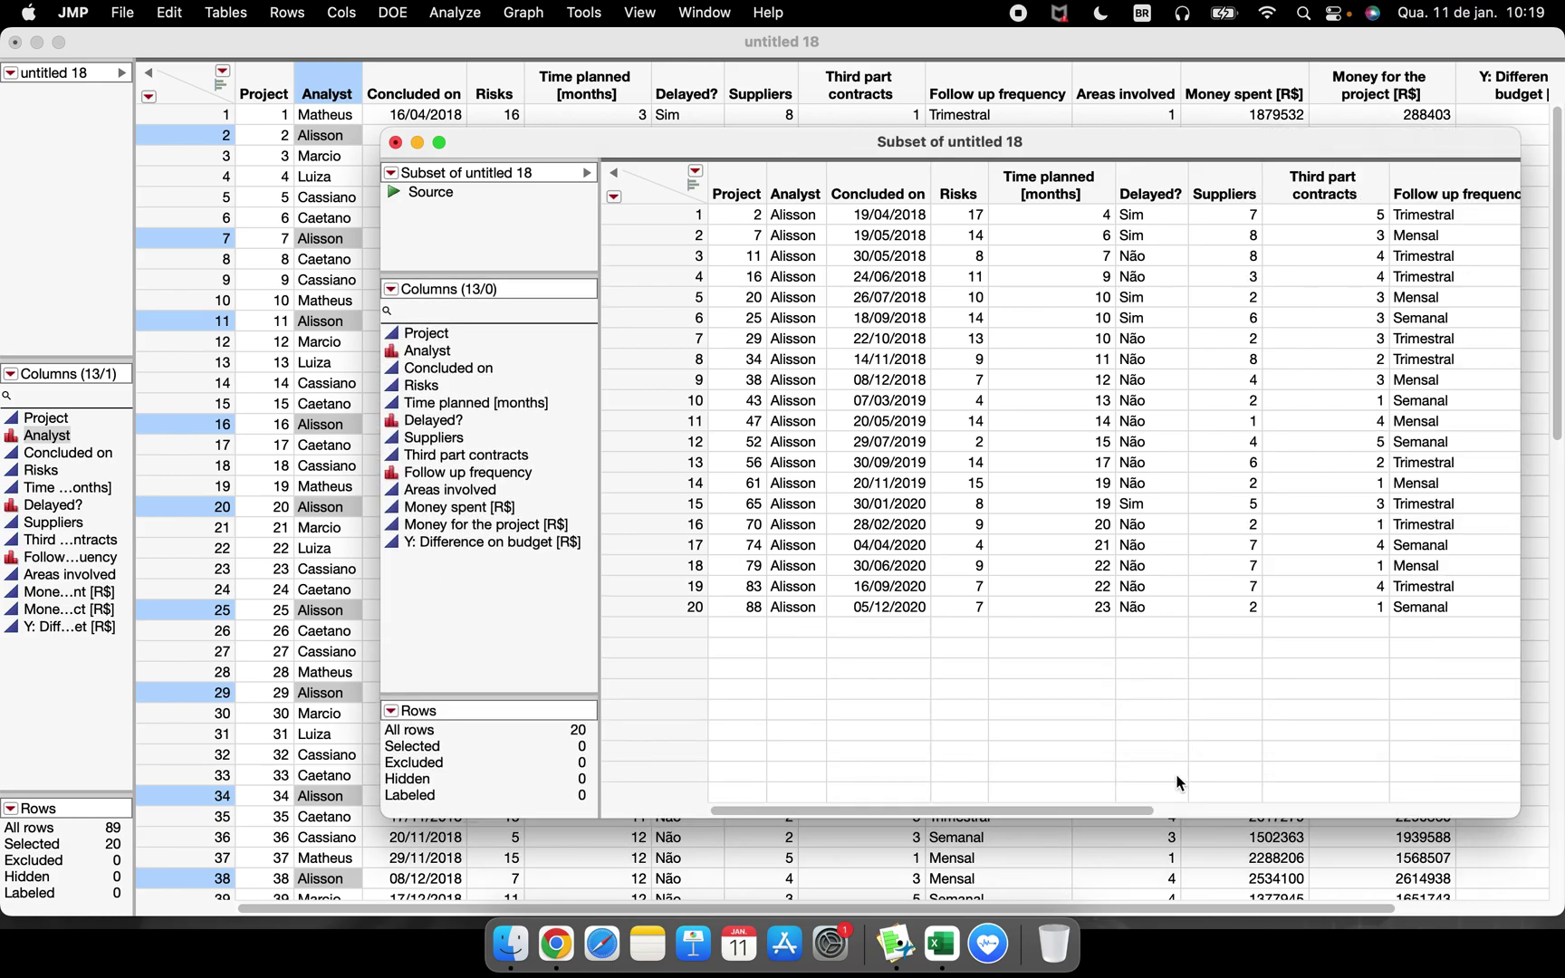
left_click_drag(1099, 810, 978, 812)
left_click(394, 143)
left_click(937, 570)
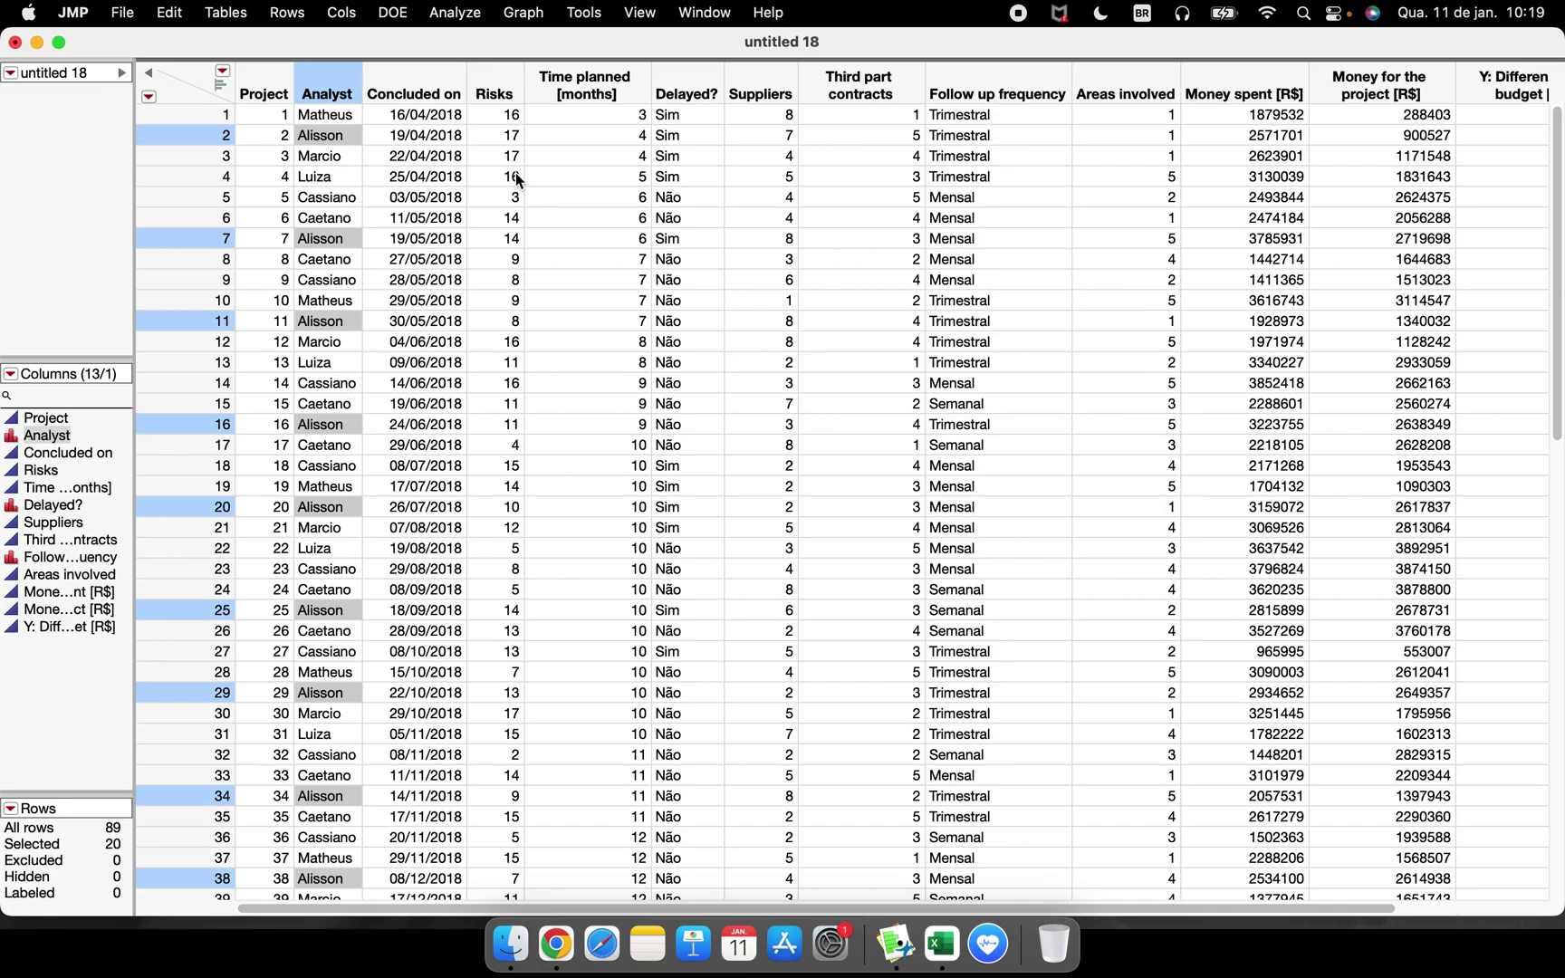
left_click(227, 12)
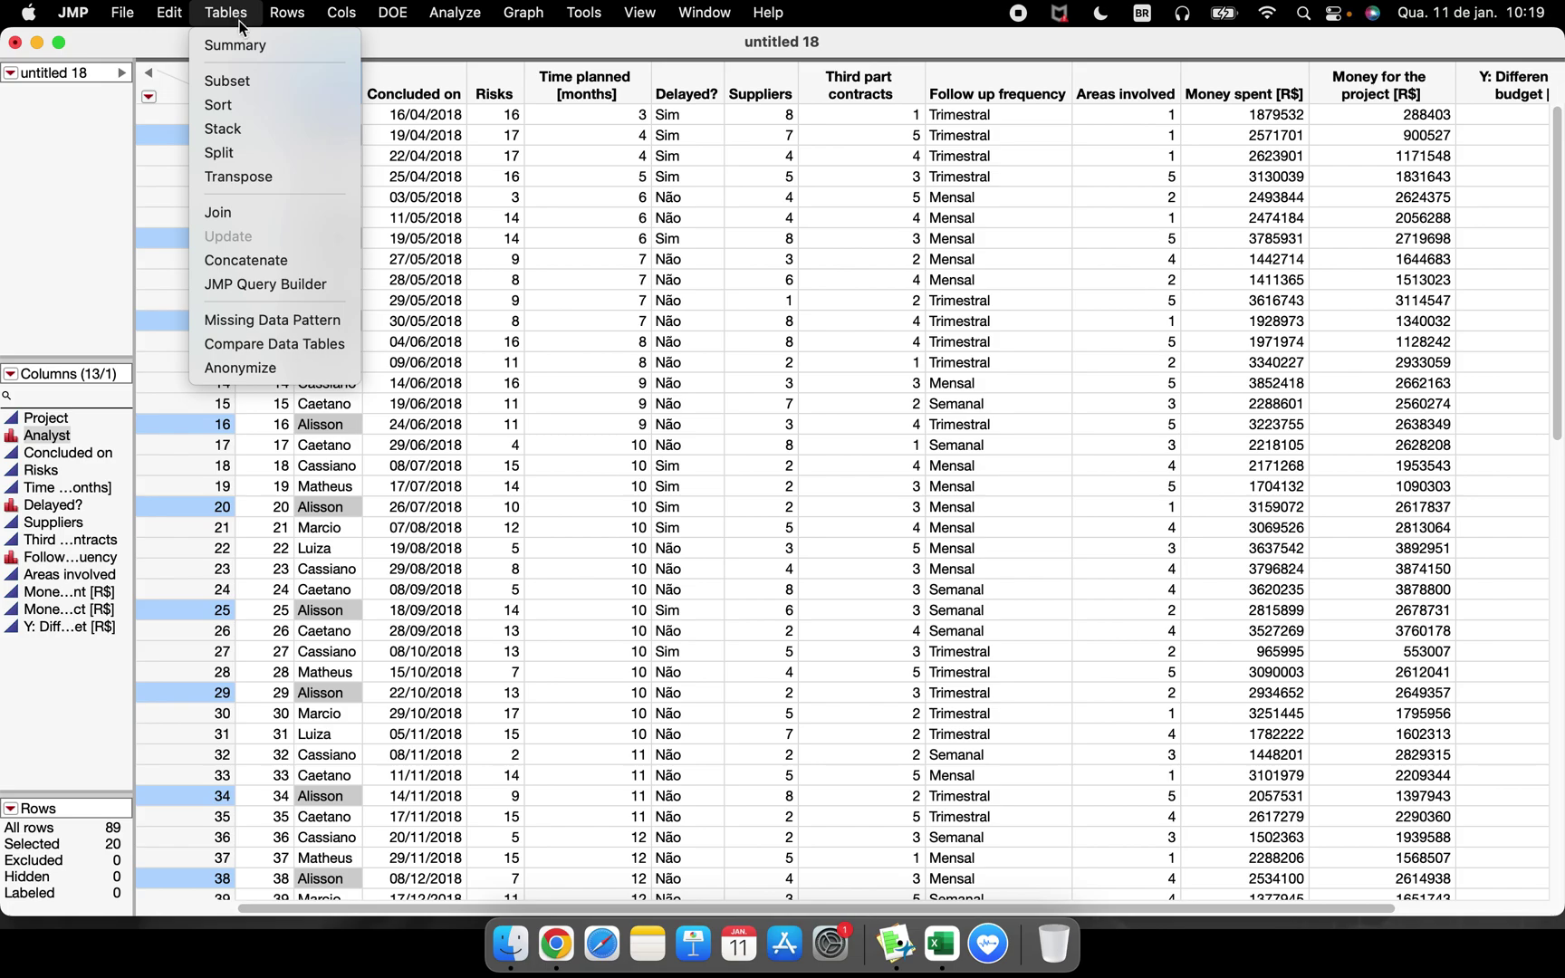
left_click(486, 308)
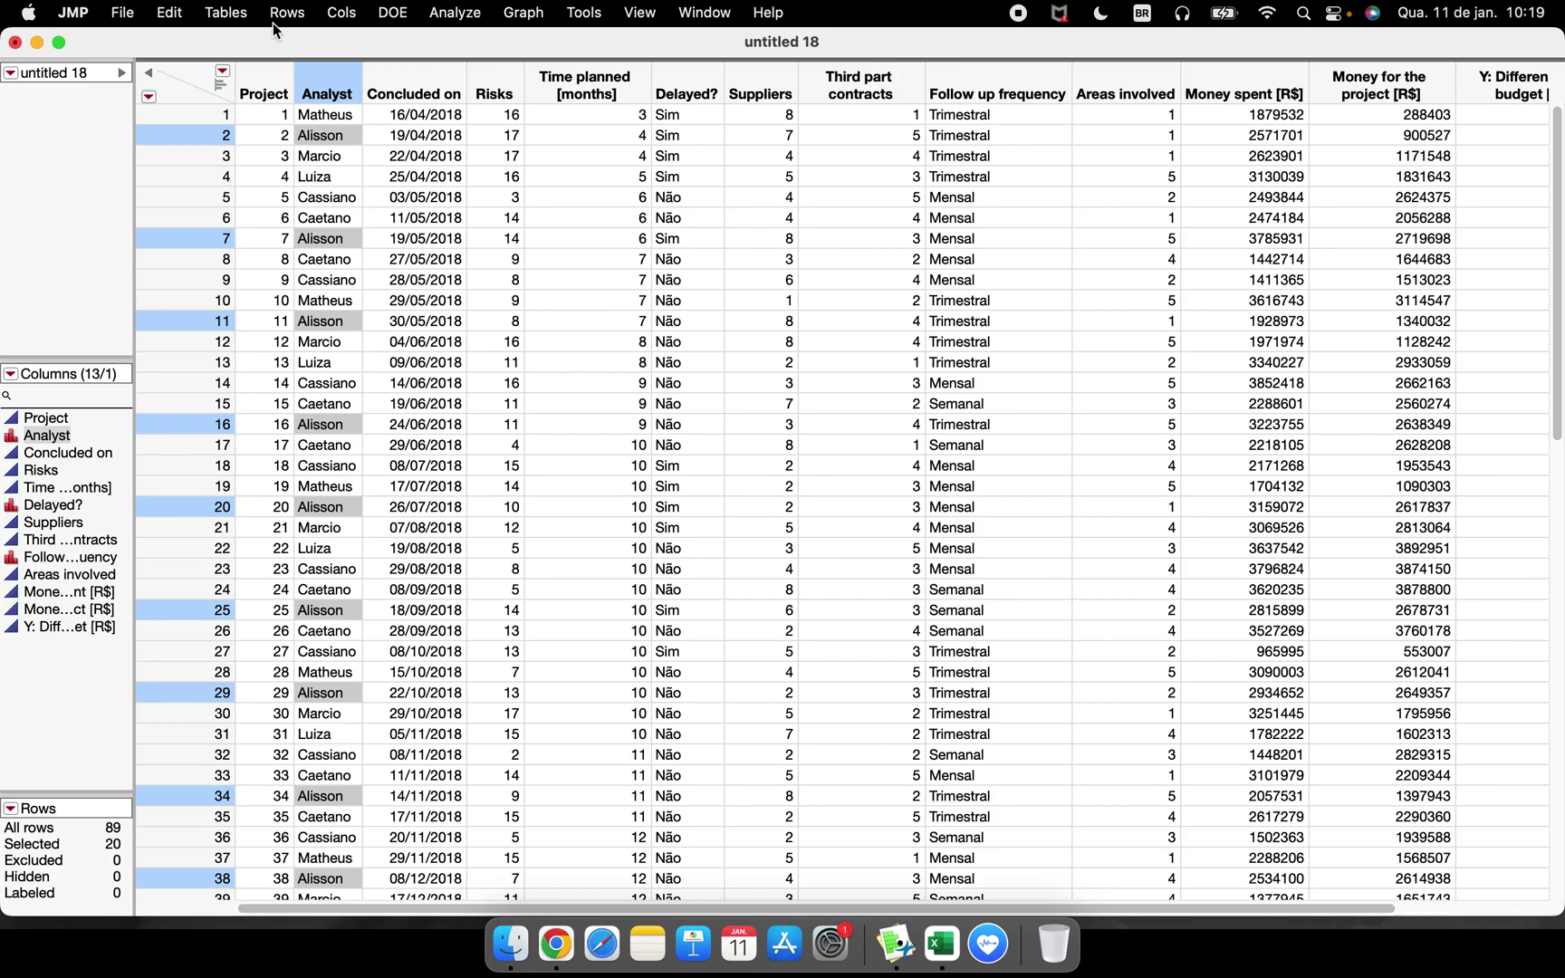
left_click(227, 13)
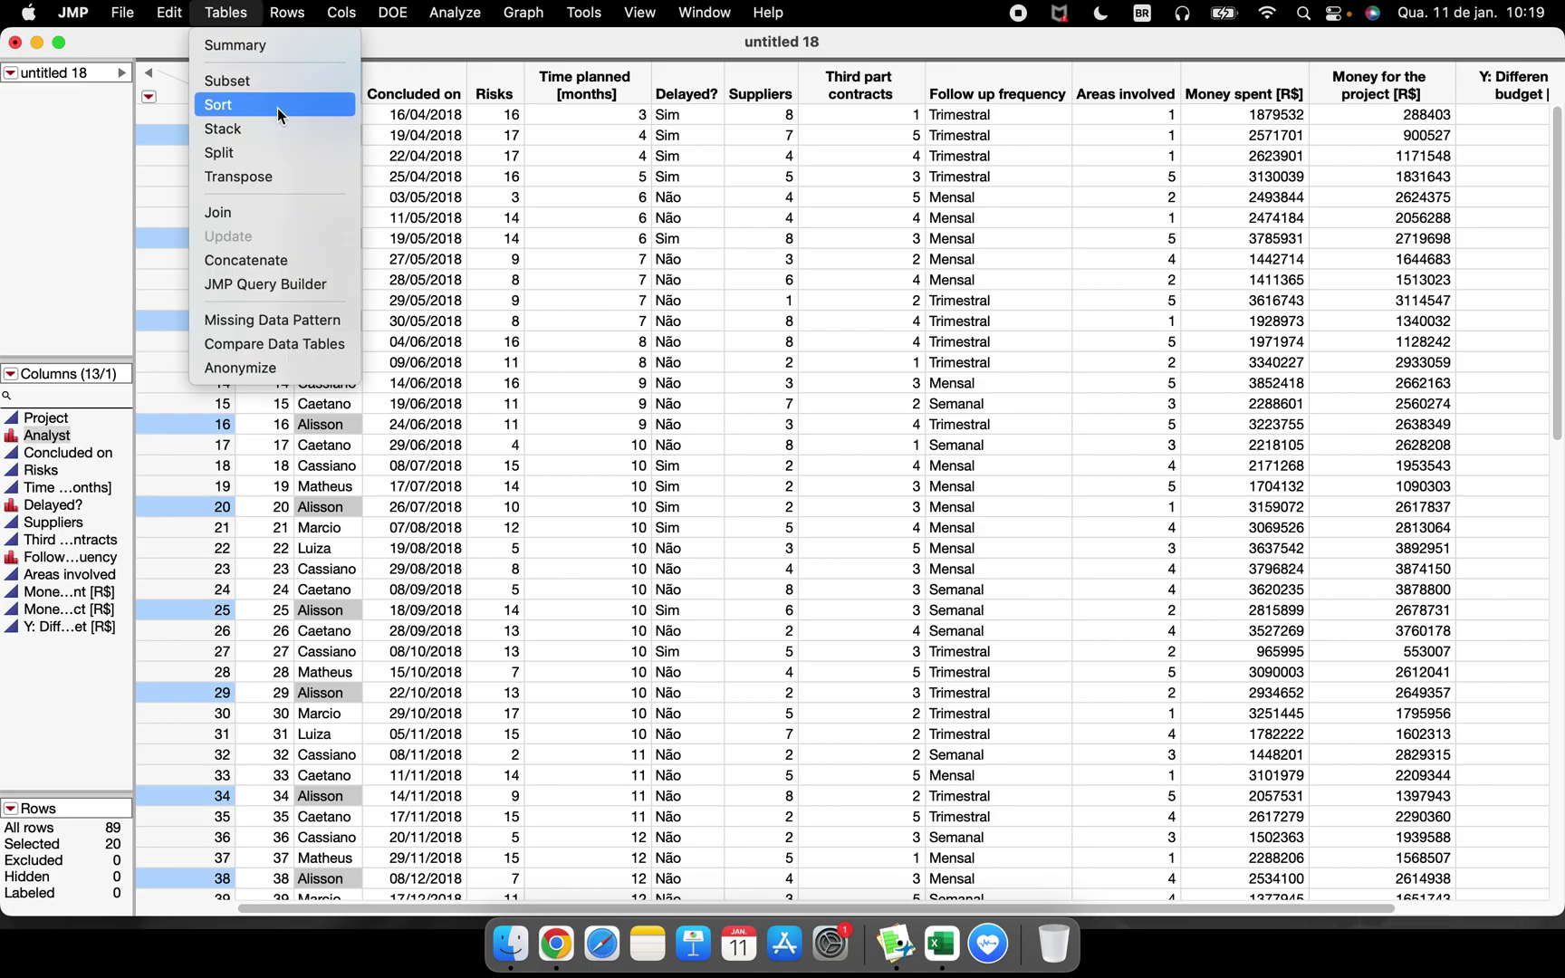
left_click(420, 286)
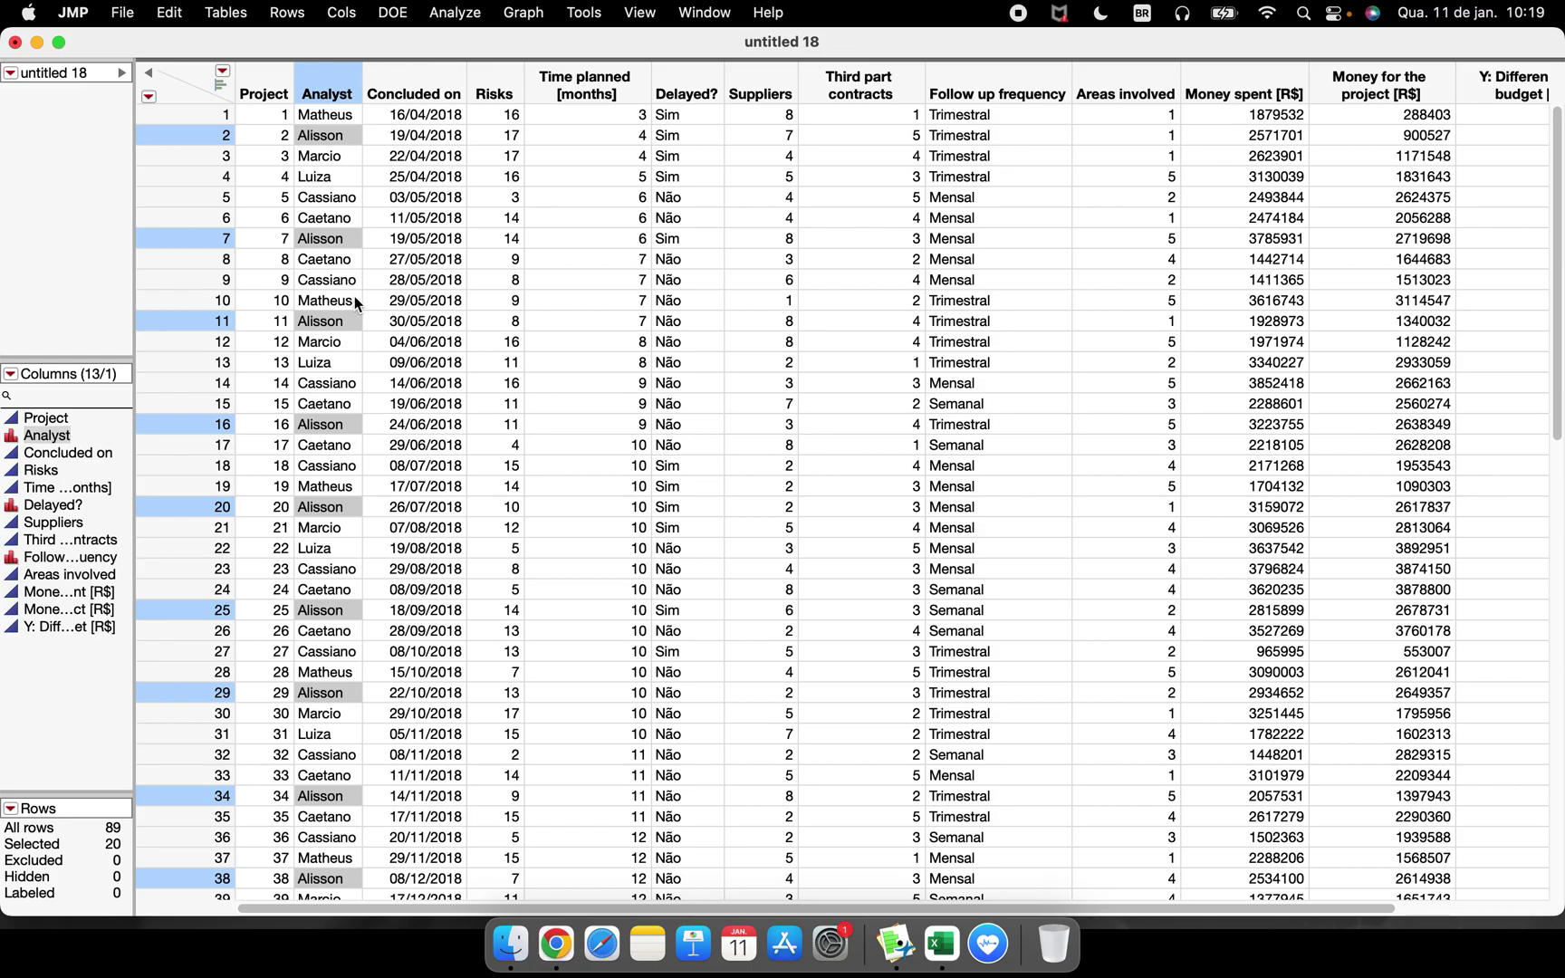
left_click(540, 910)
Step: Sort the original table's rows by the Analyst column in ascending order, and undo the sort
right_click(337, 76)
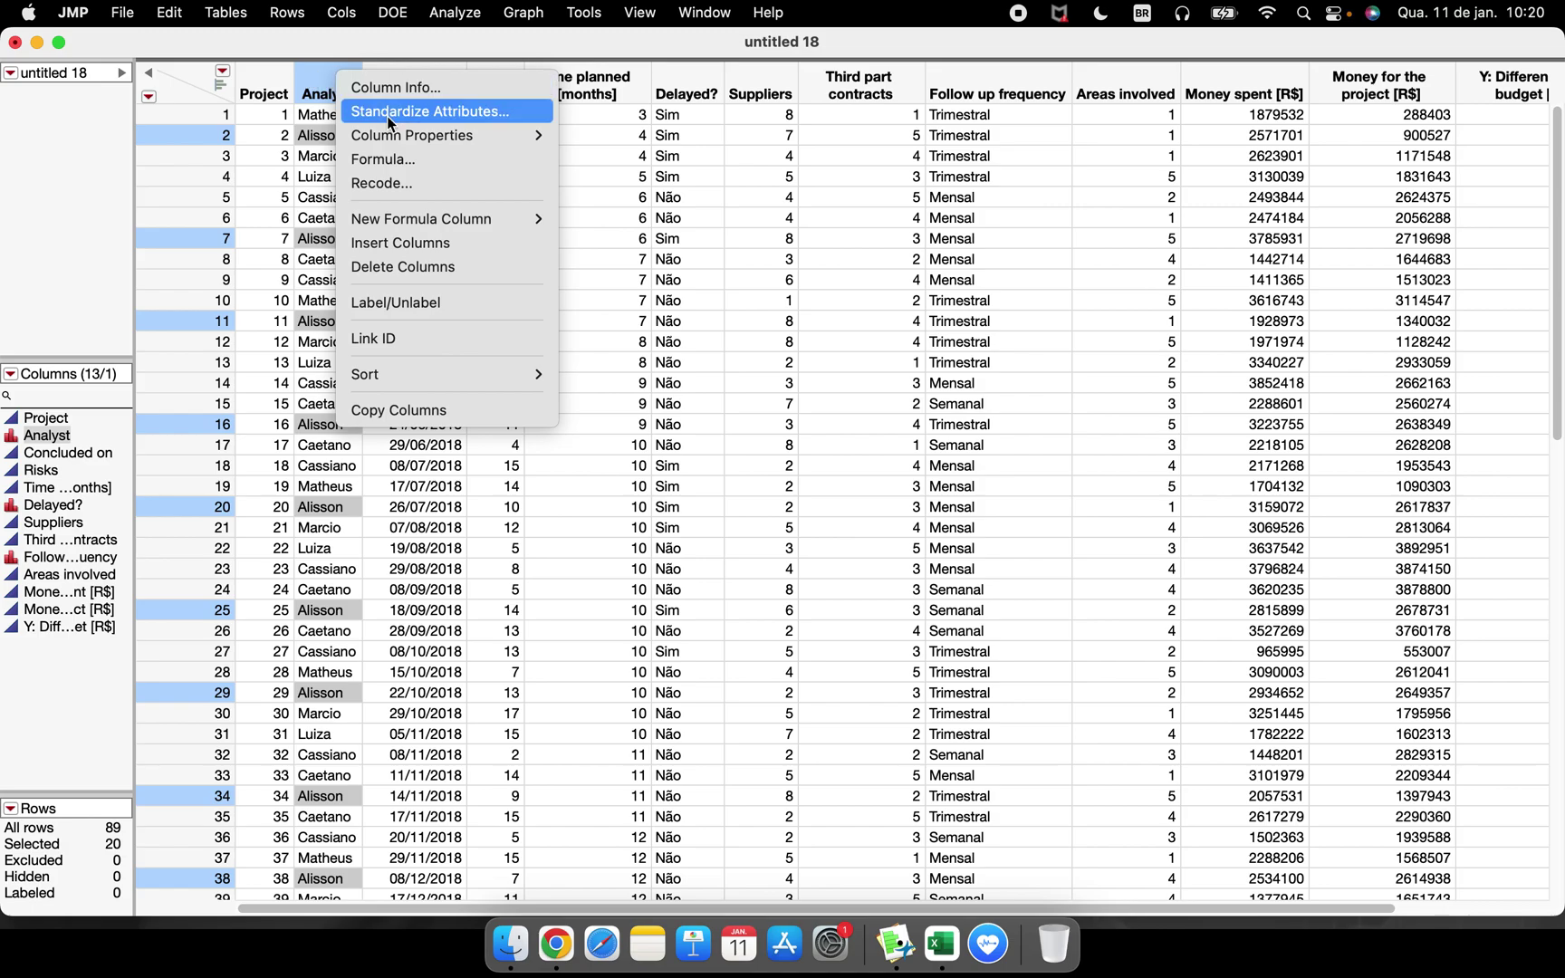
mouse_move(487, 373)
left_click(597, 375)
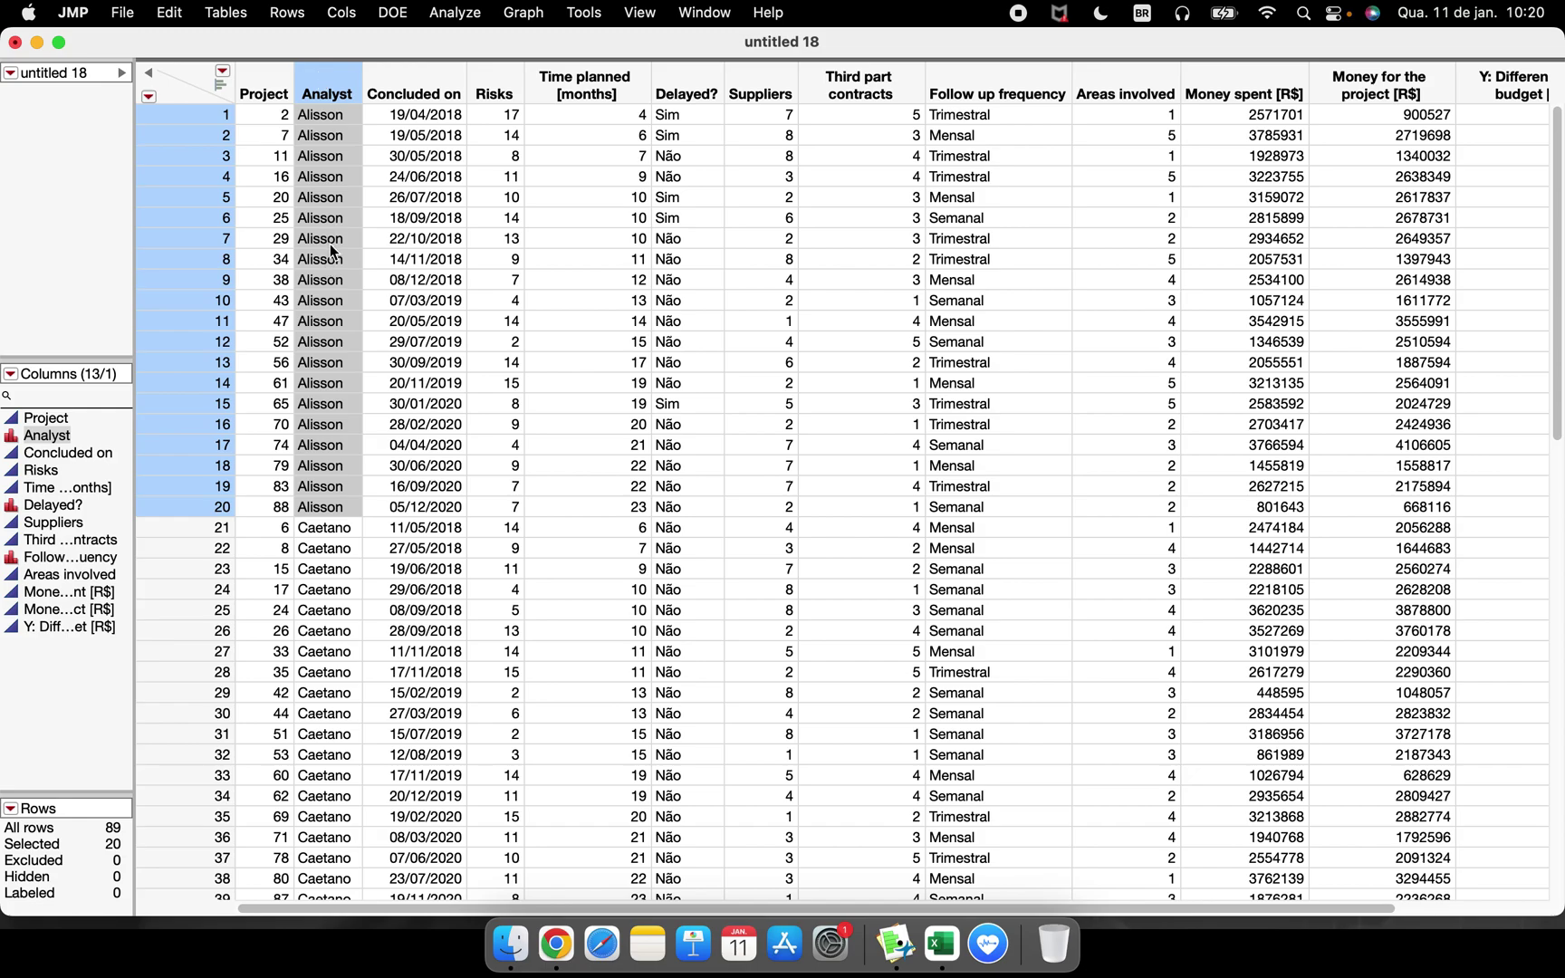
key("super+z")
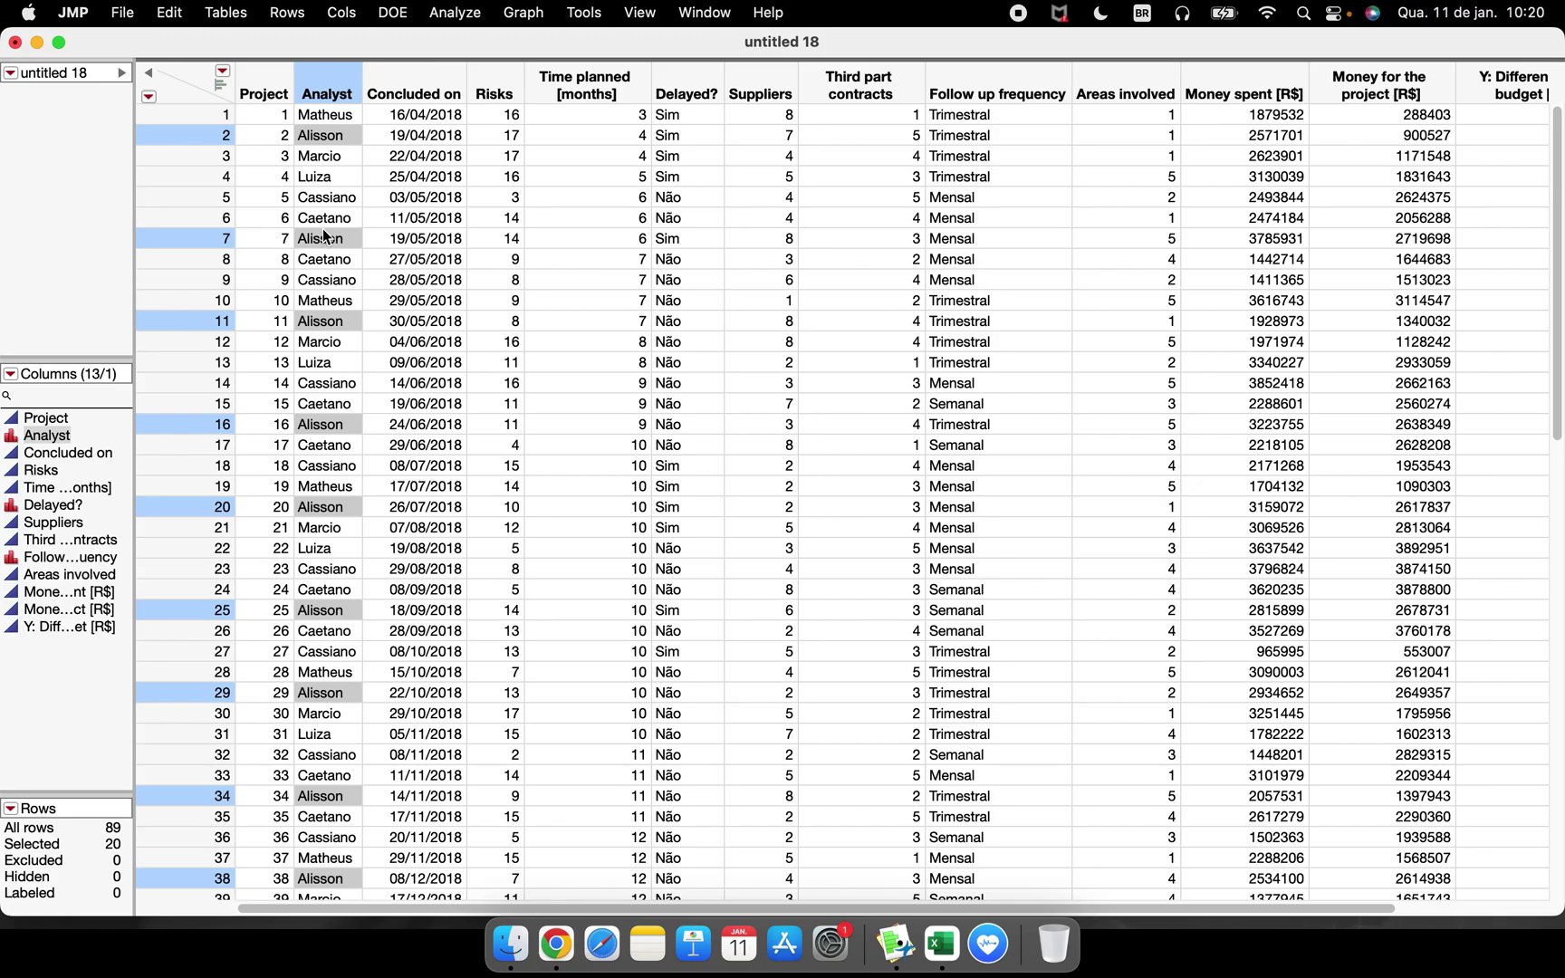
Step: Create a new data table sorted by the Analyst column in ascending order, leaving the source table in place
left_click(335, 196)
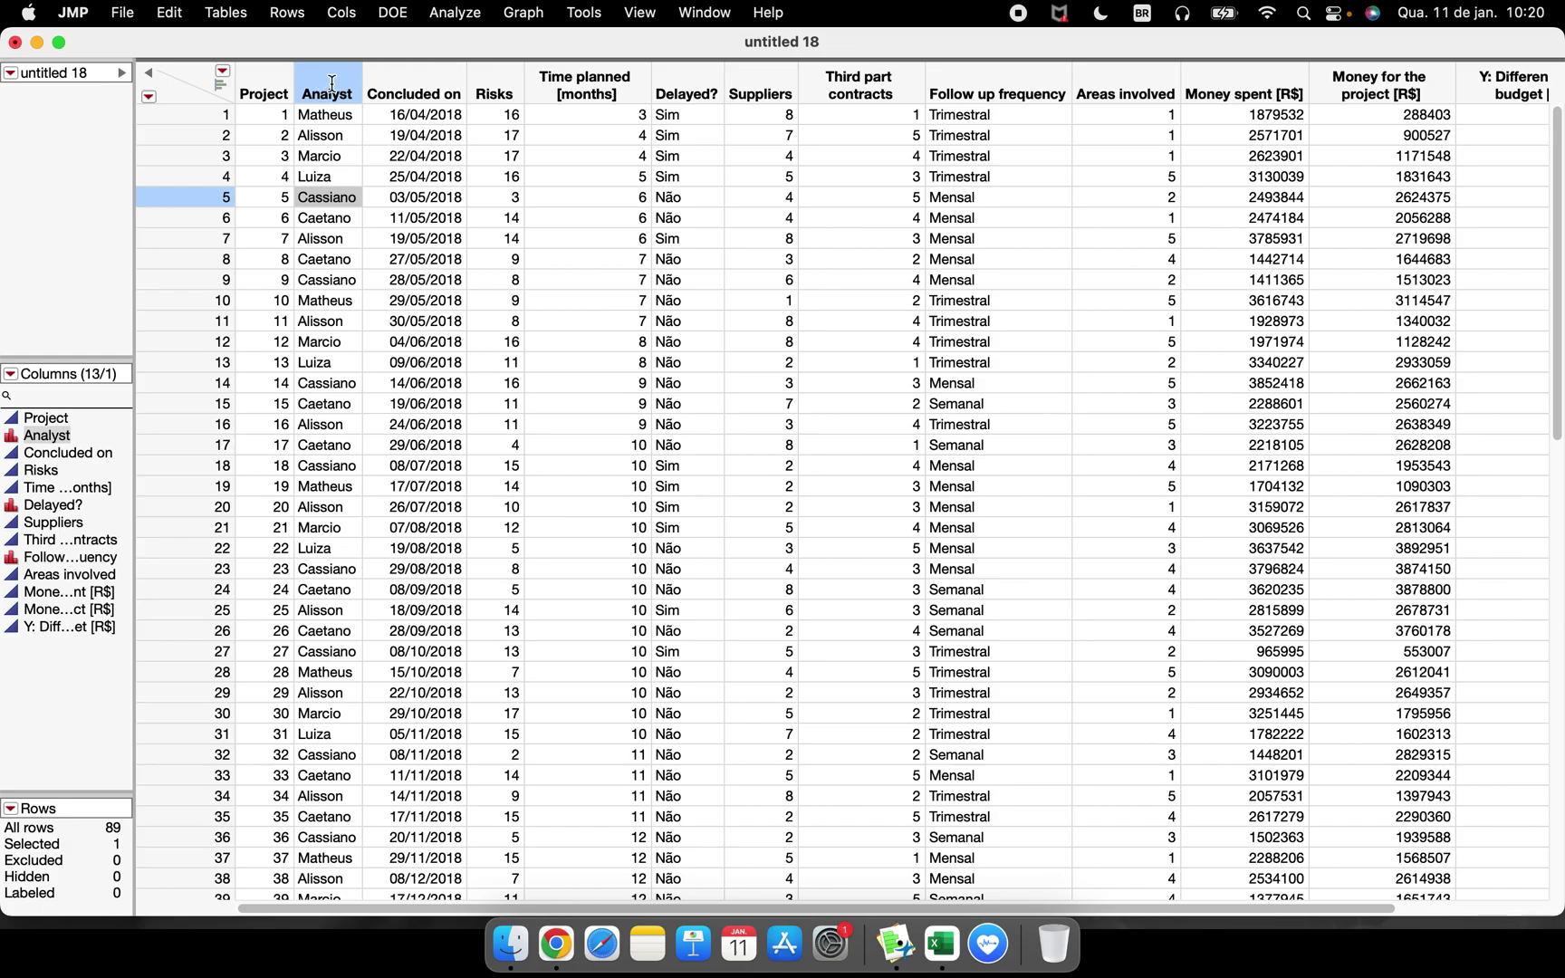
left_click(237, 20)
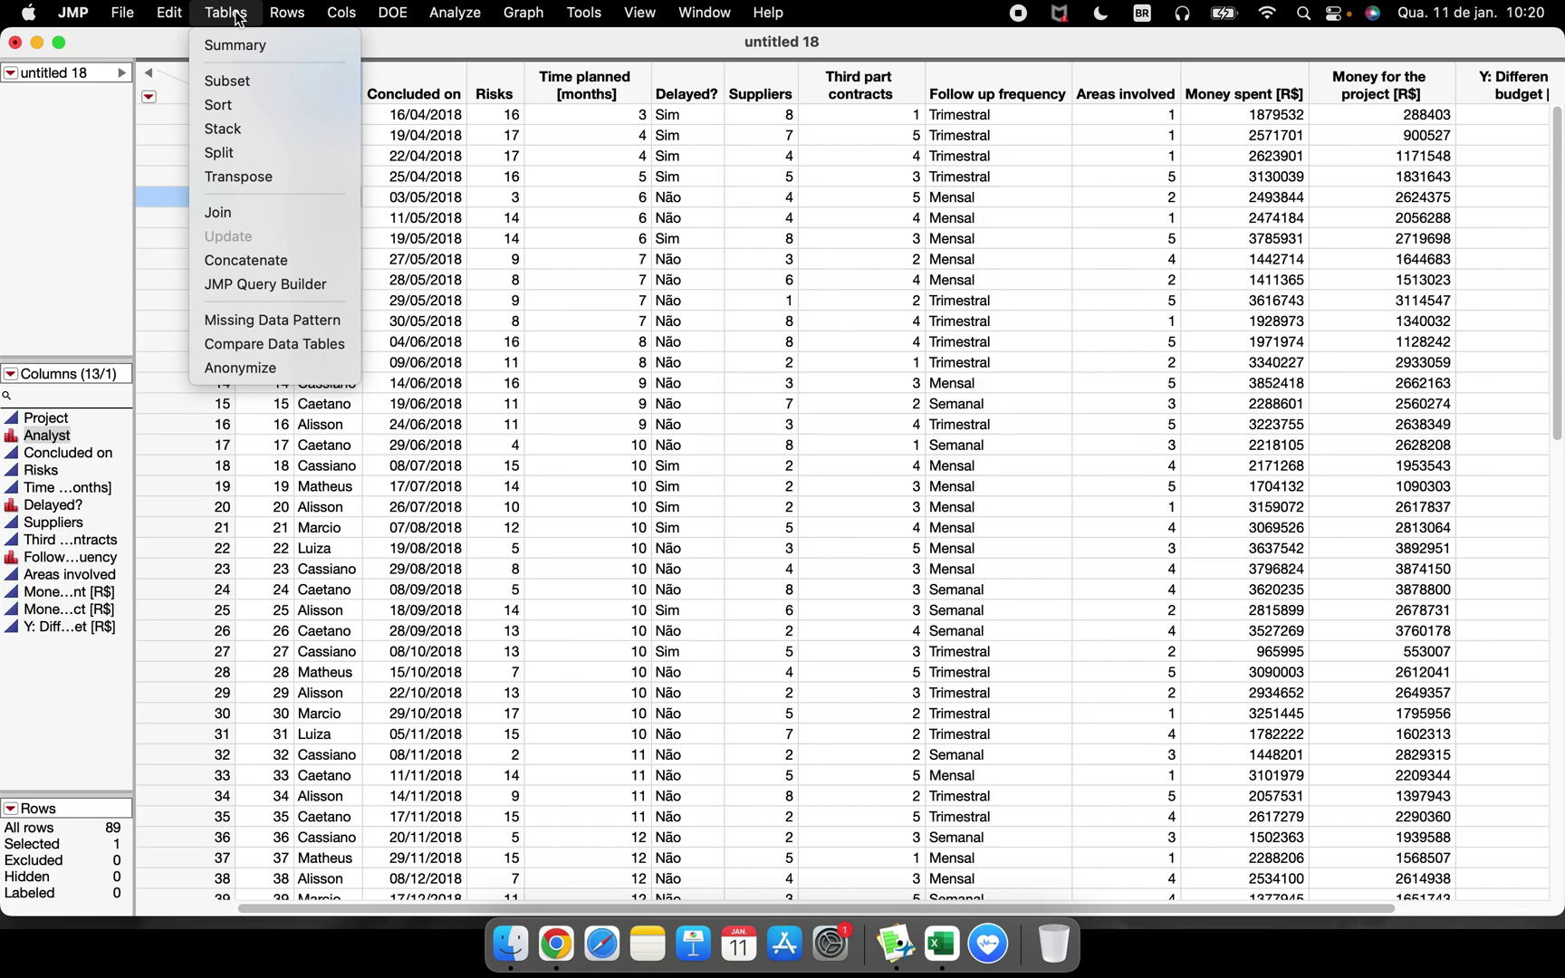
left_click(240, 105)
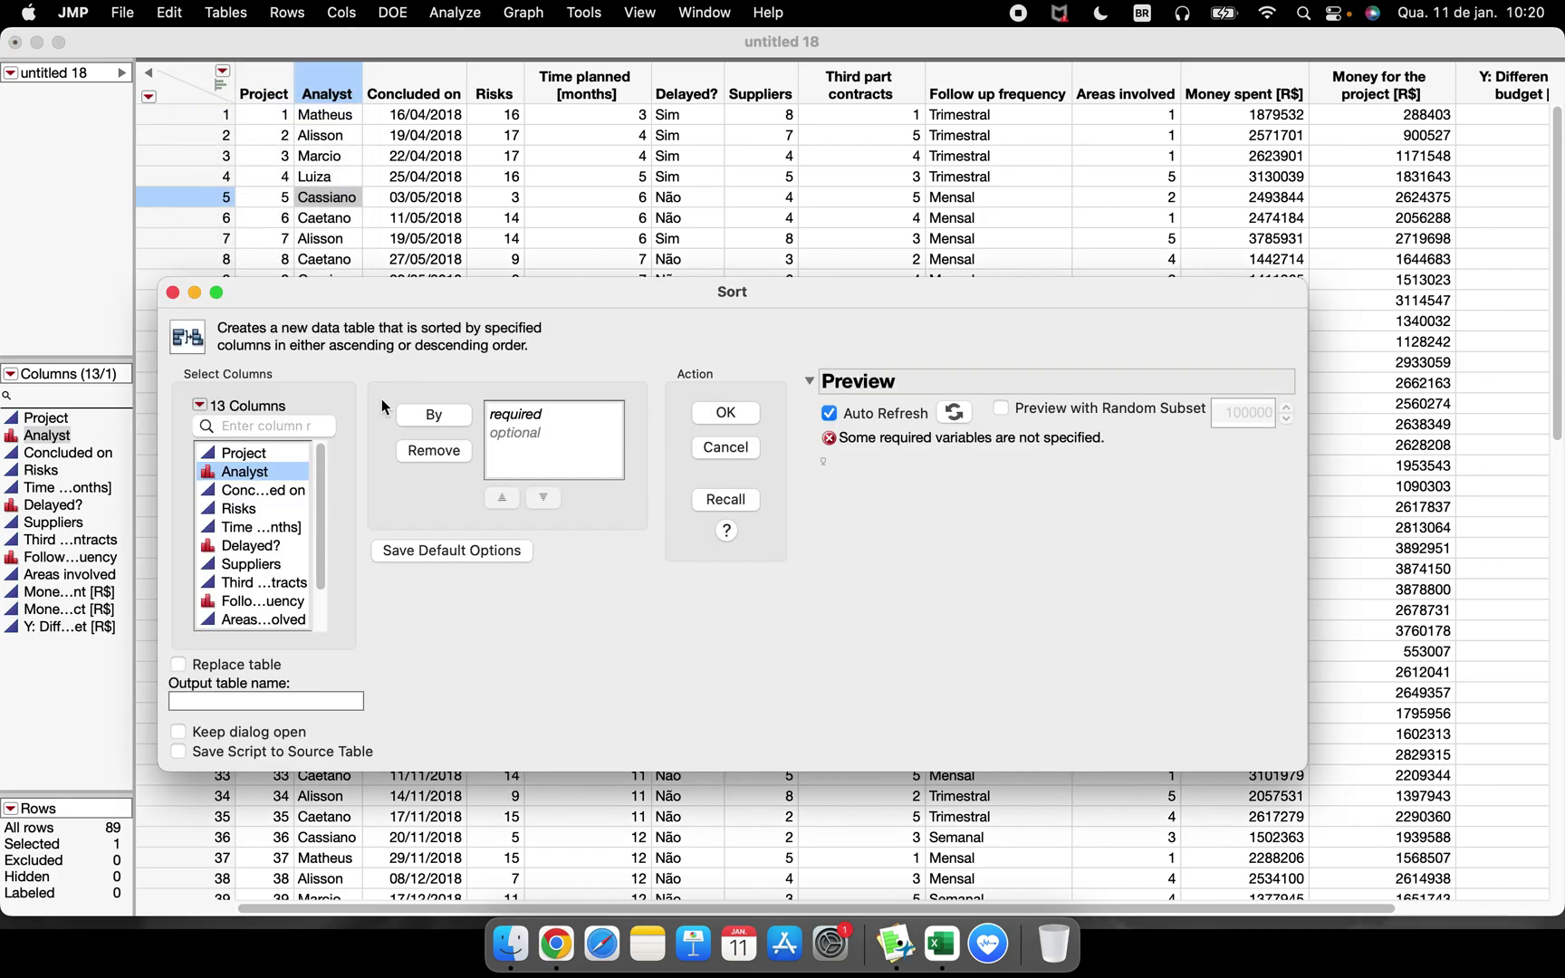
left_click(275, 477)
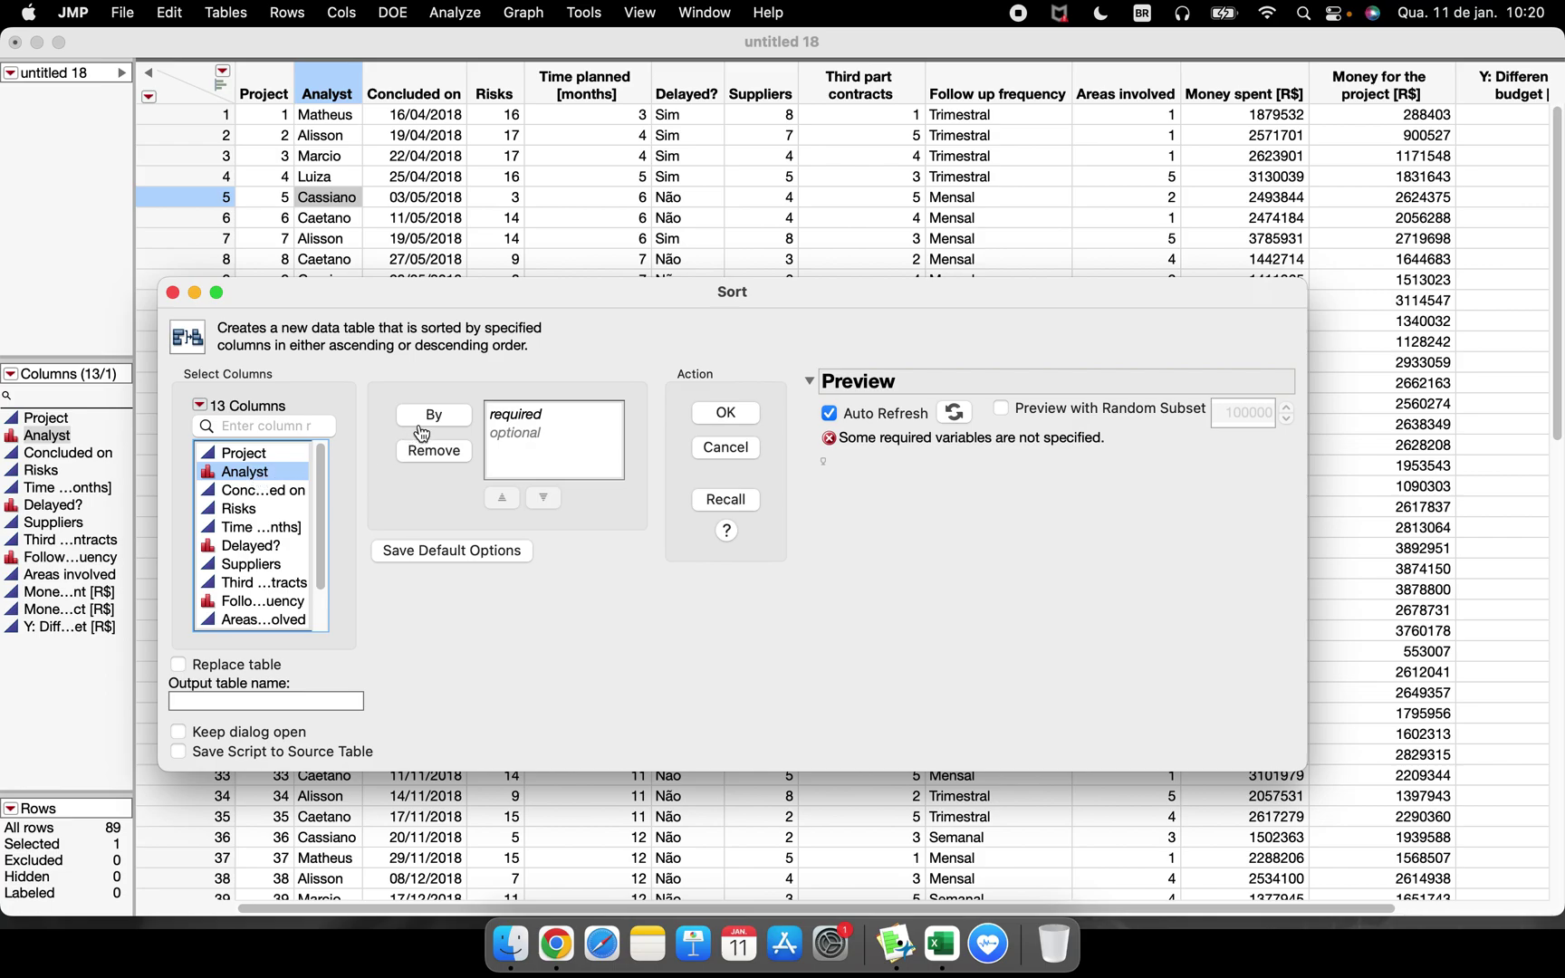
left_click(434, 416)
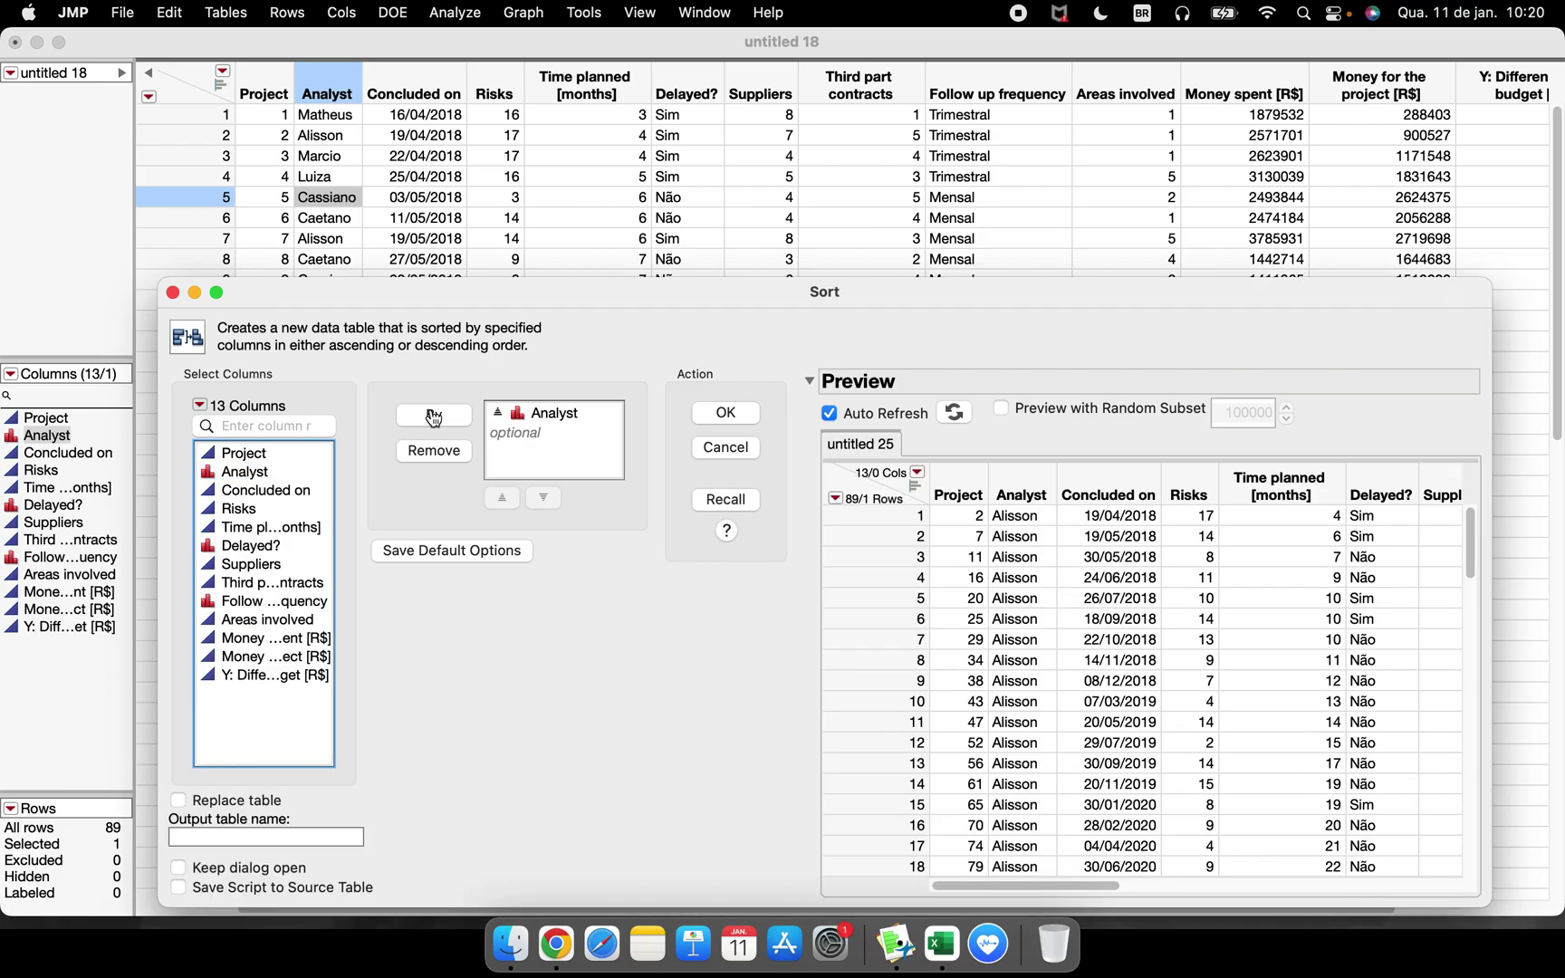
left_click_drag(827, 293, 794, 114)
left_click(568, 241)
left_click(705, 241)
Step: Enlarge the sorted table's window, compare it side by side with the original table, and close it
left_click_drag(579, 327, 627, 141)
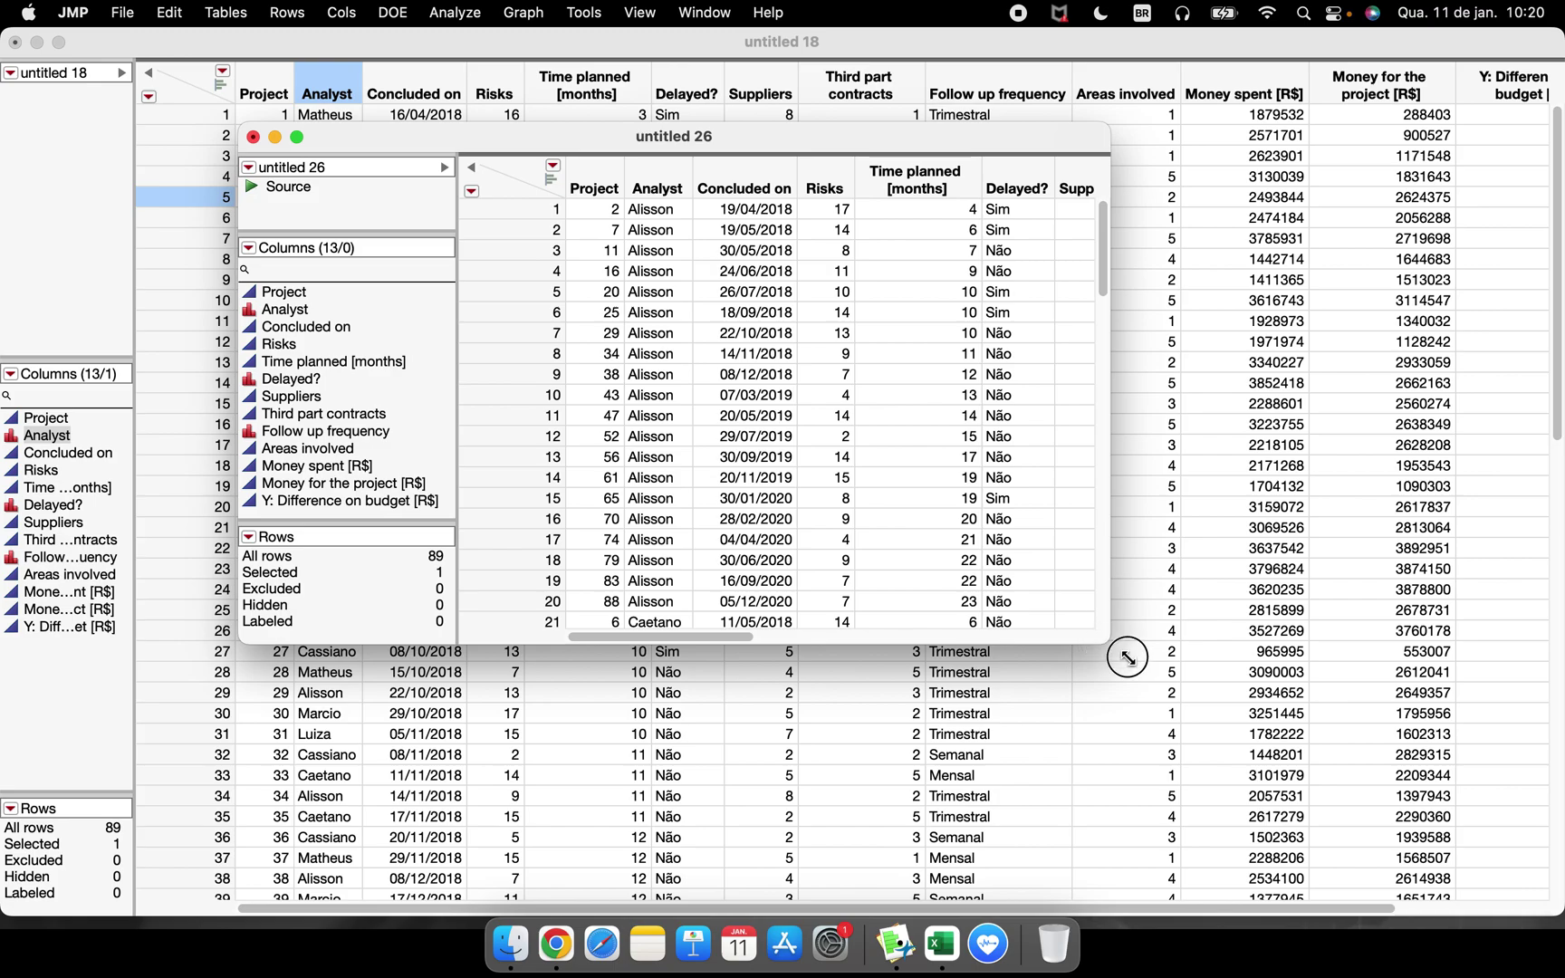
left_click_drag(1109, 642, 1377, 834)
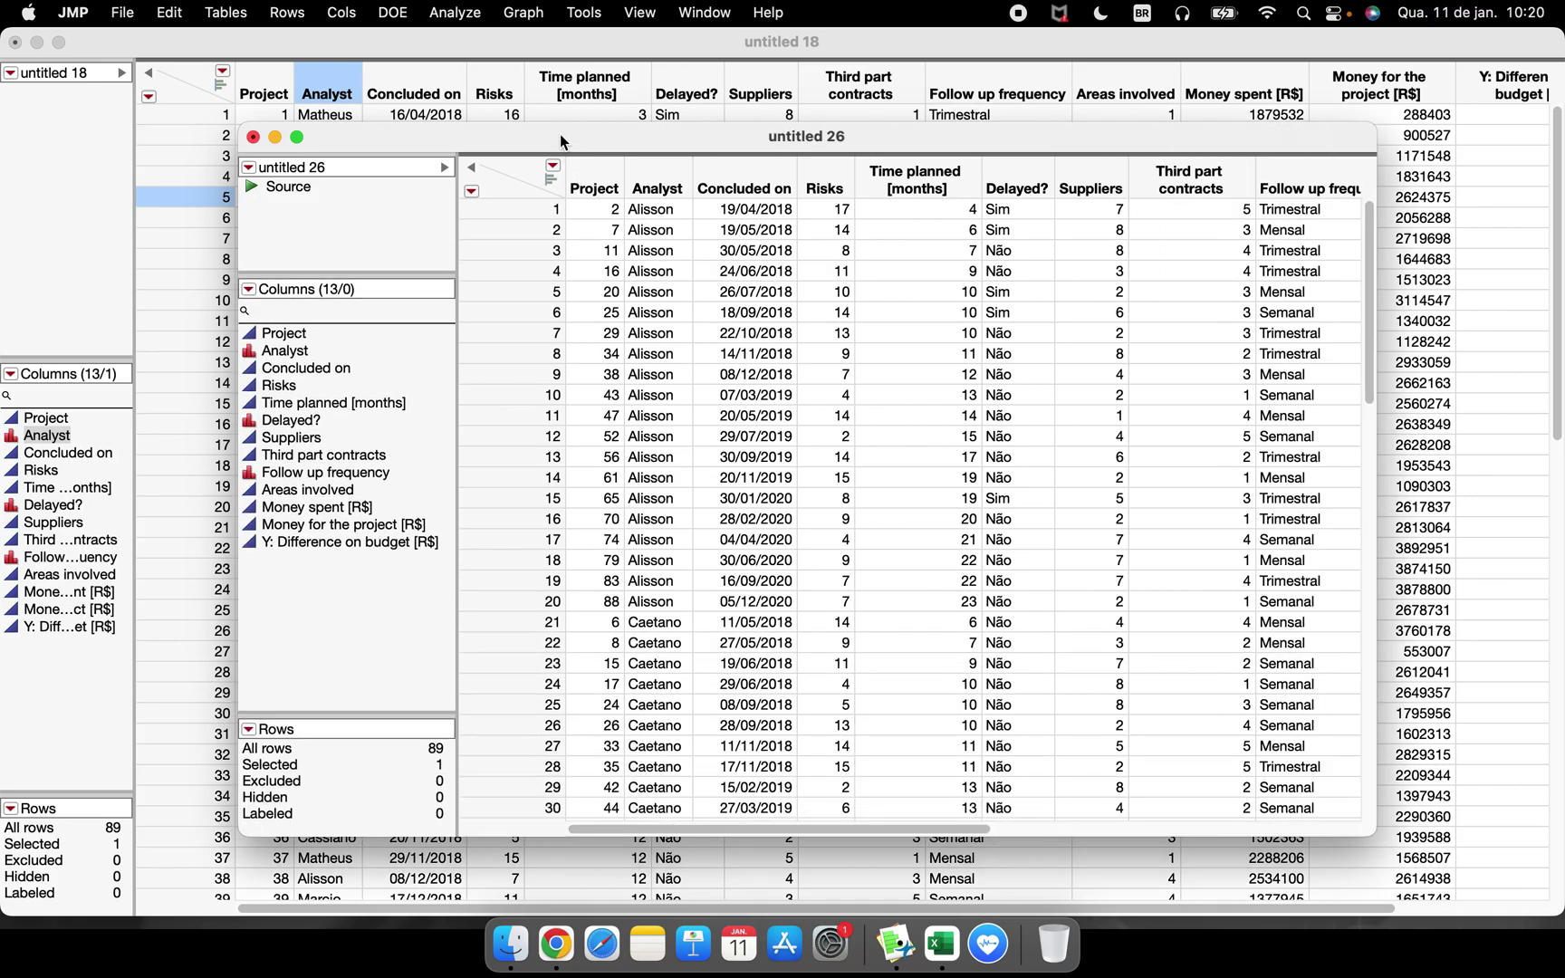
left_click_drag(573, 147, 726, 132)
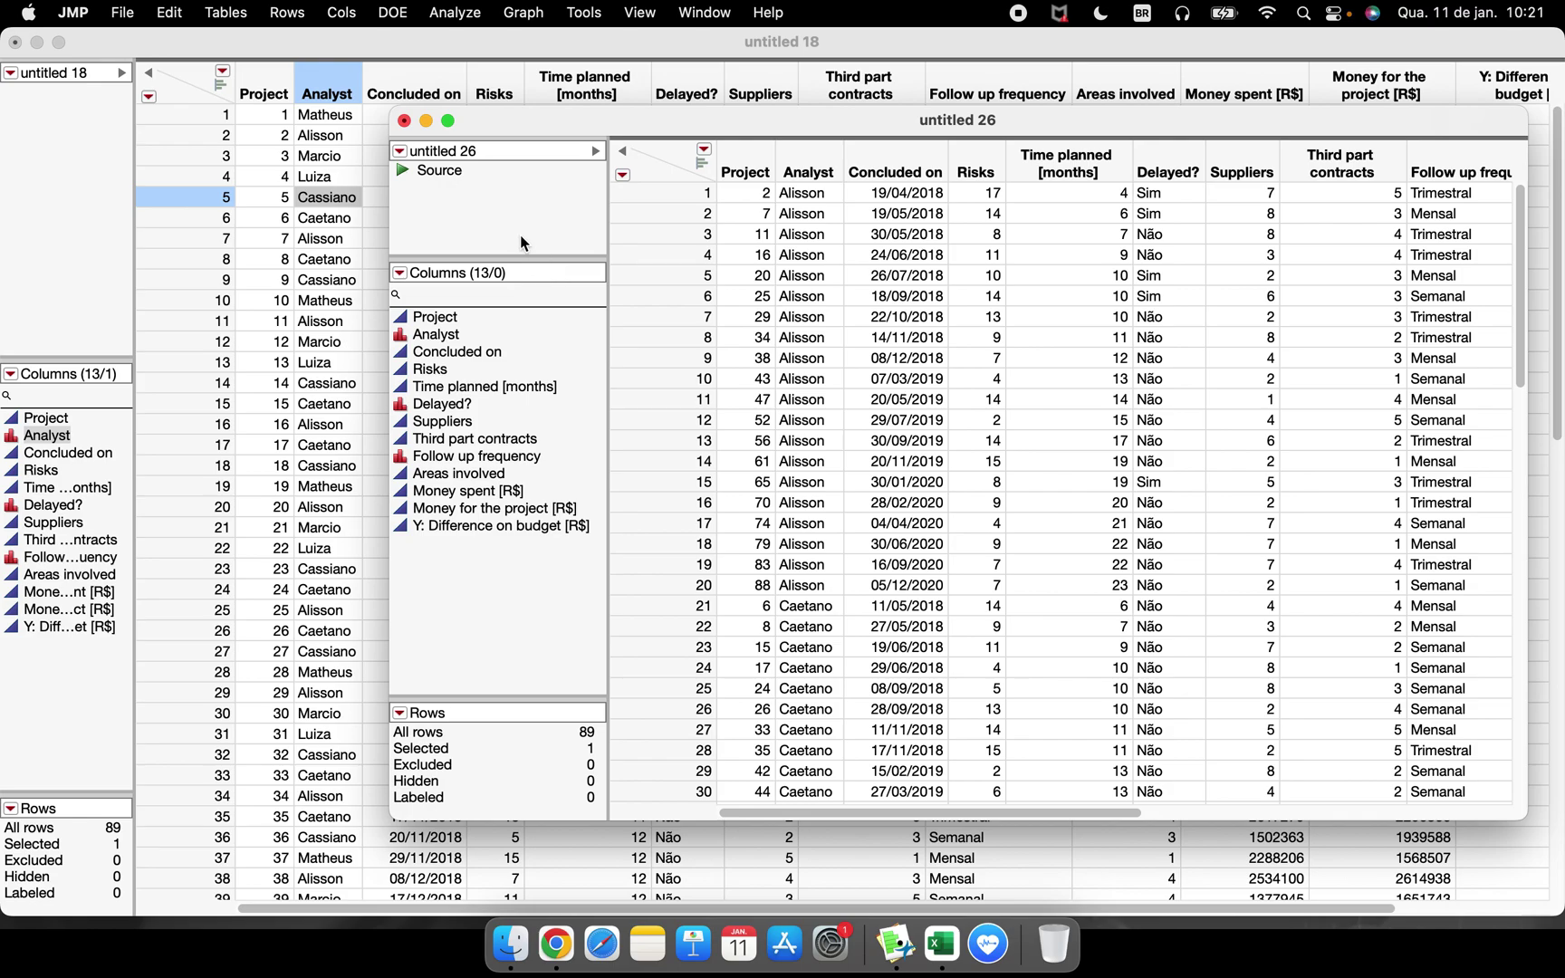
left_click(404, 121)
left_click(900, 562)
Step: Examine the Money spent [R$], Money for the project [R$] and Y: Difference on budget [R$] columns, highlighting each one
left_click(226, 13)
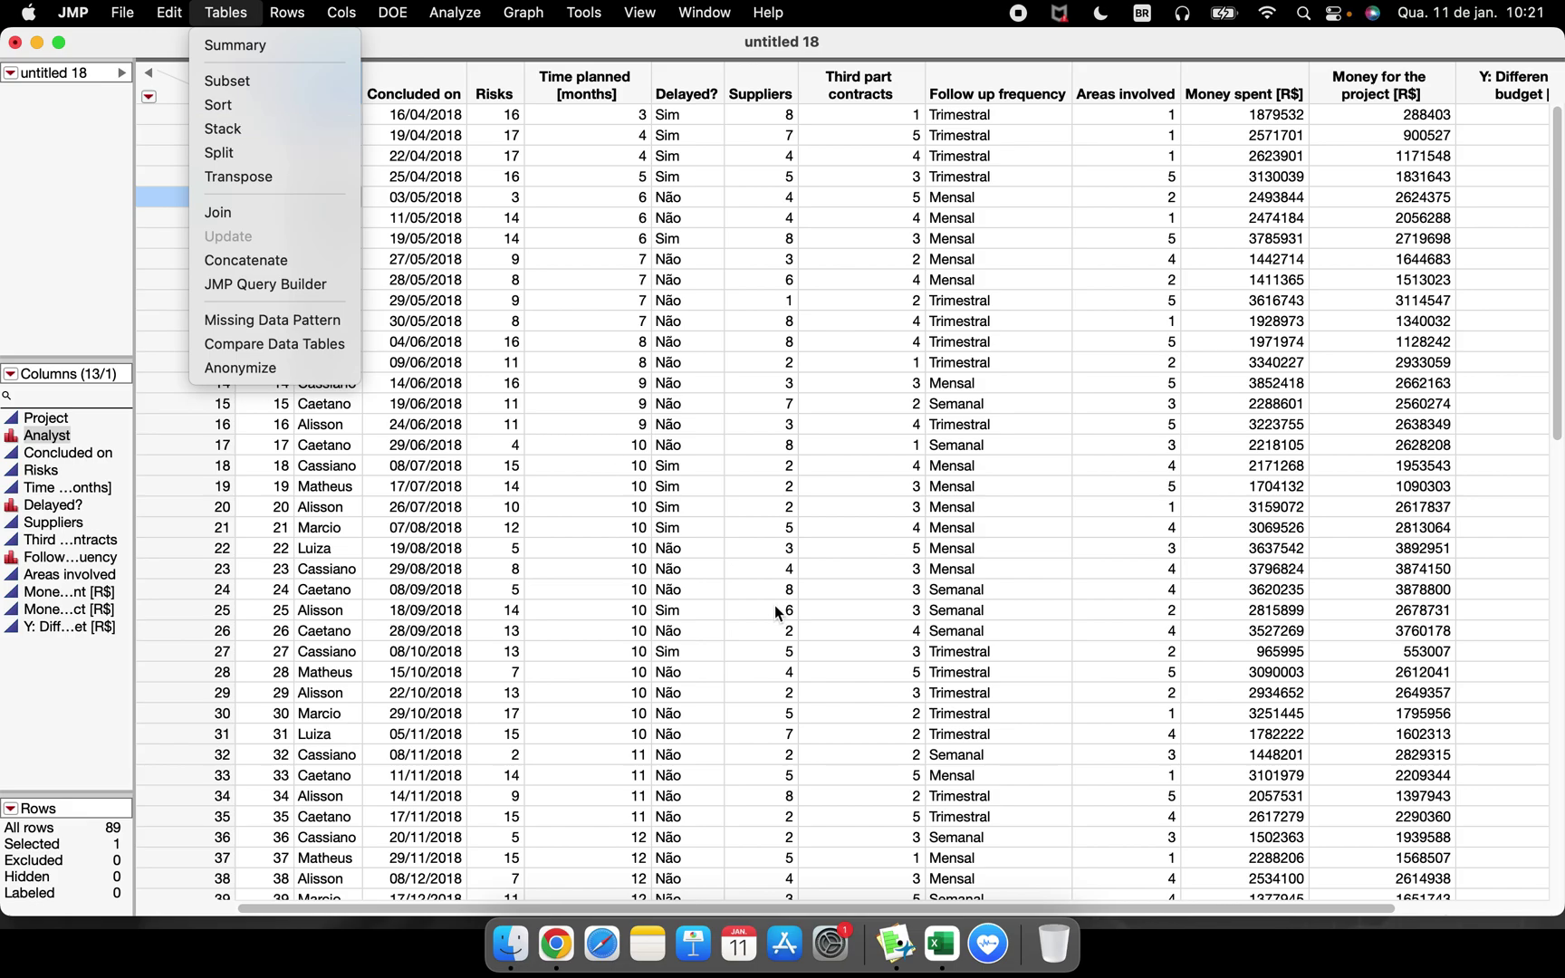
left_click(803, 680)
scroll(798, 909, "right", 5)
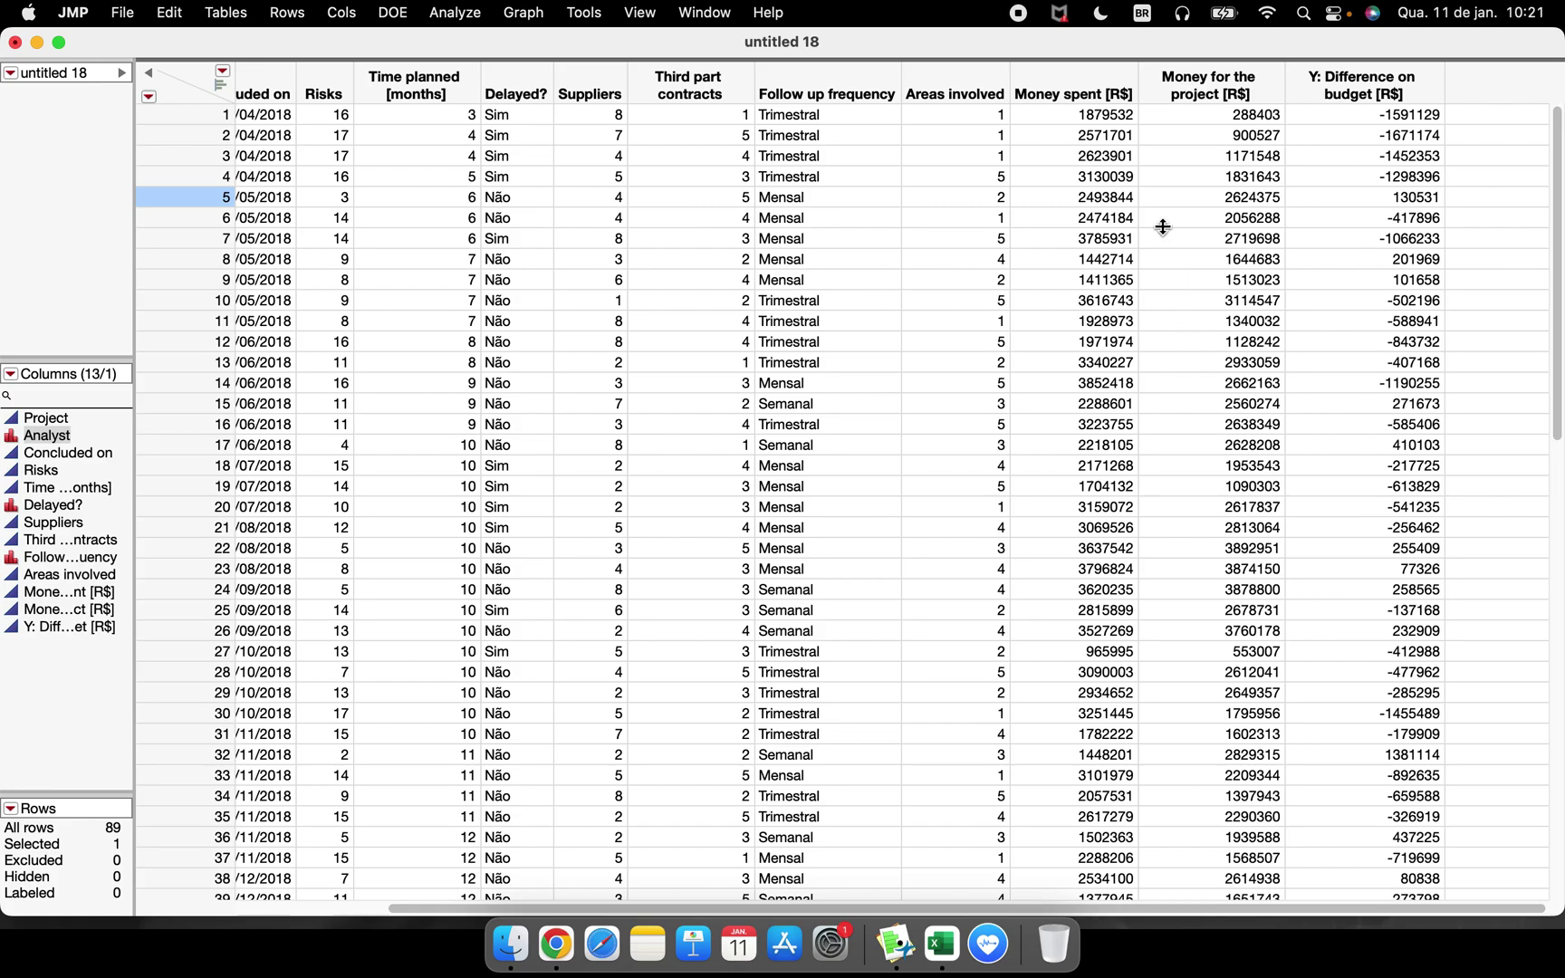
left_click_drag(1074, 78, 1391, 79)
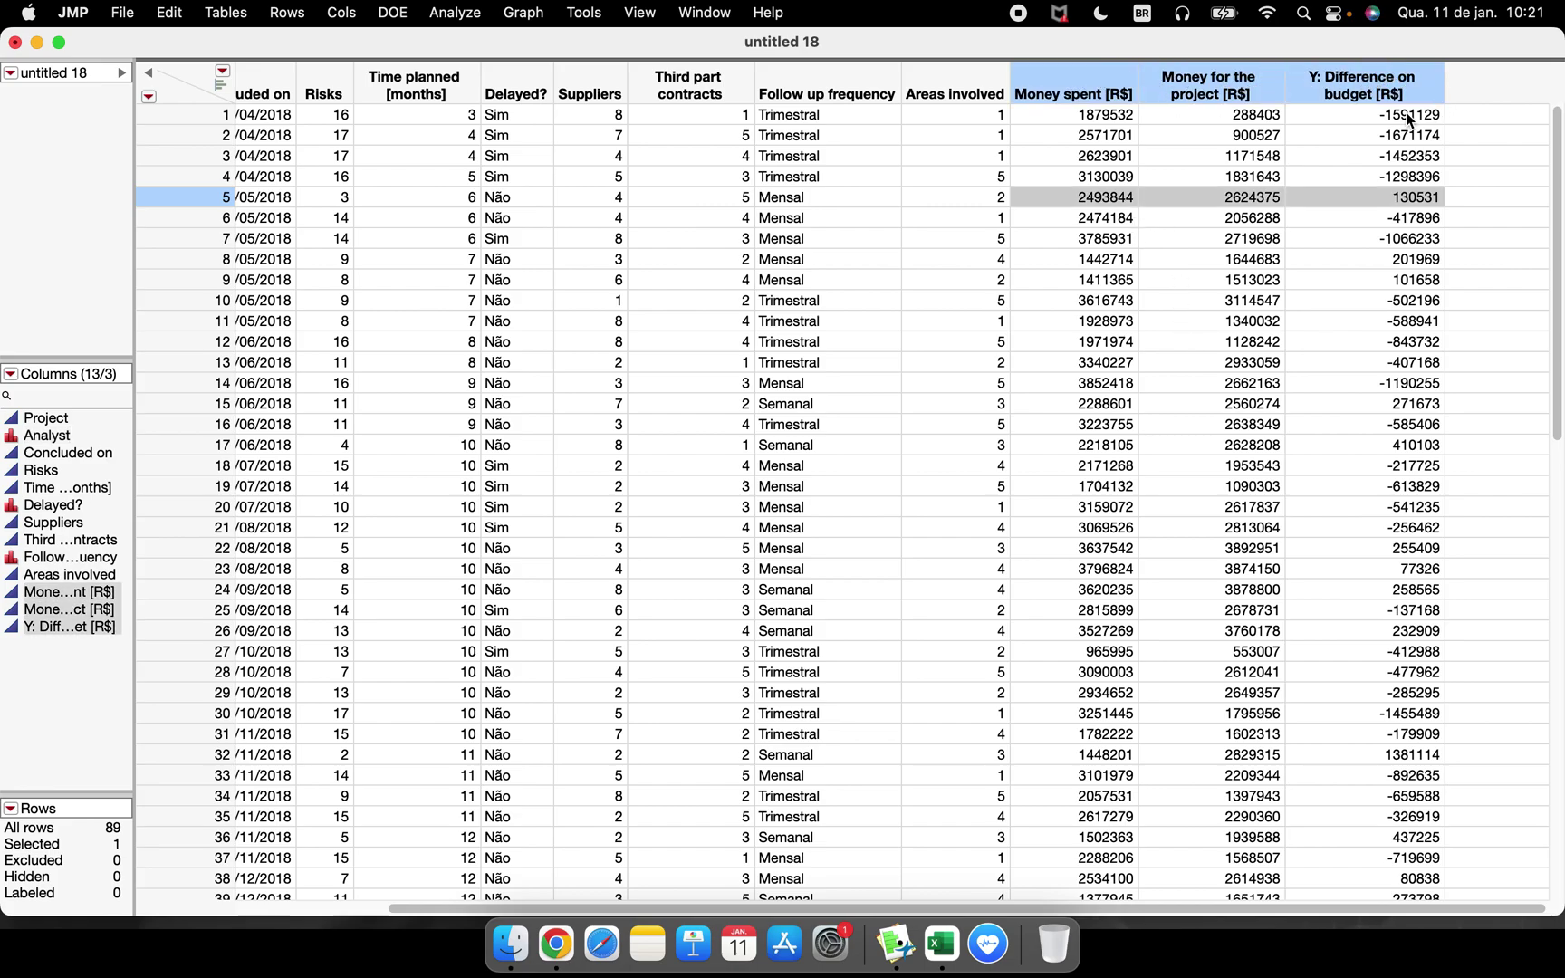
left_click_drag(1114, 118, 1399, 580)
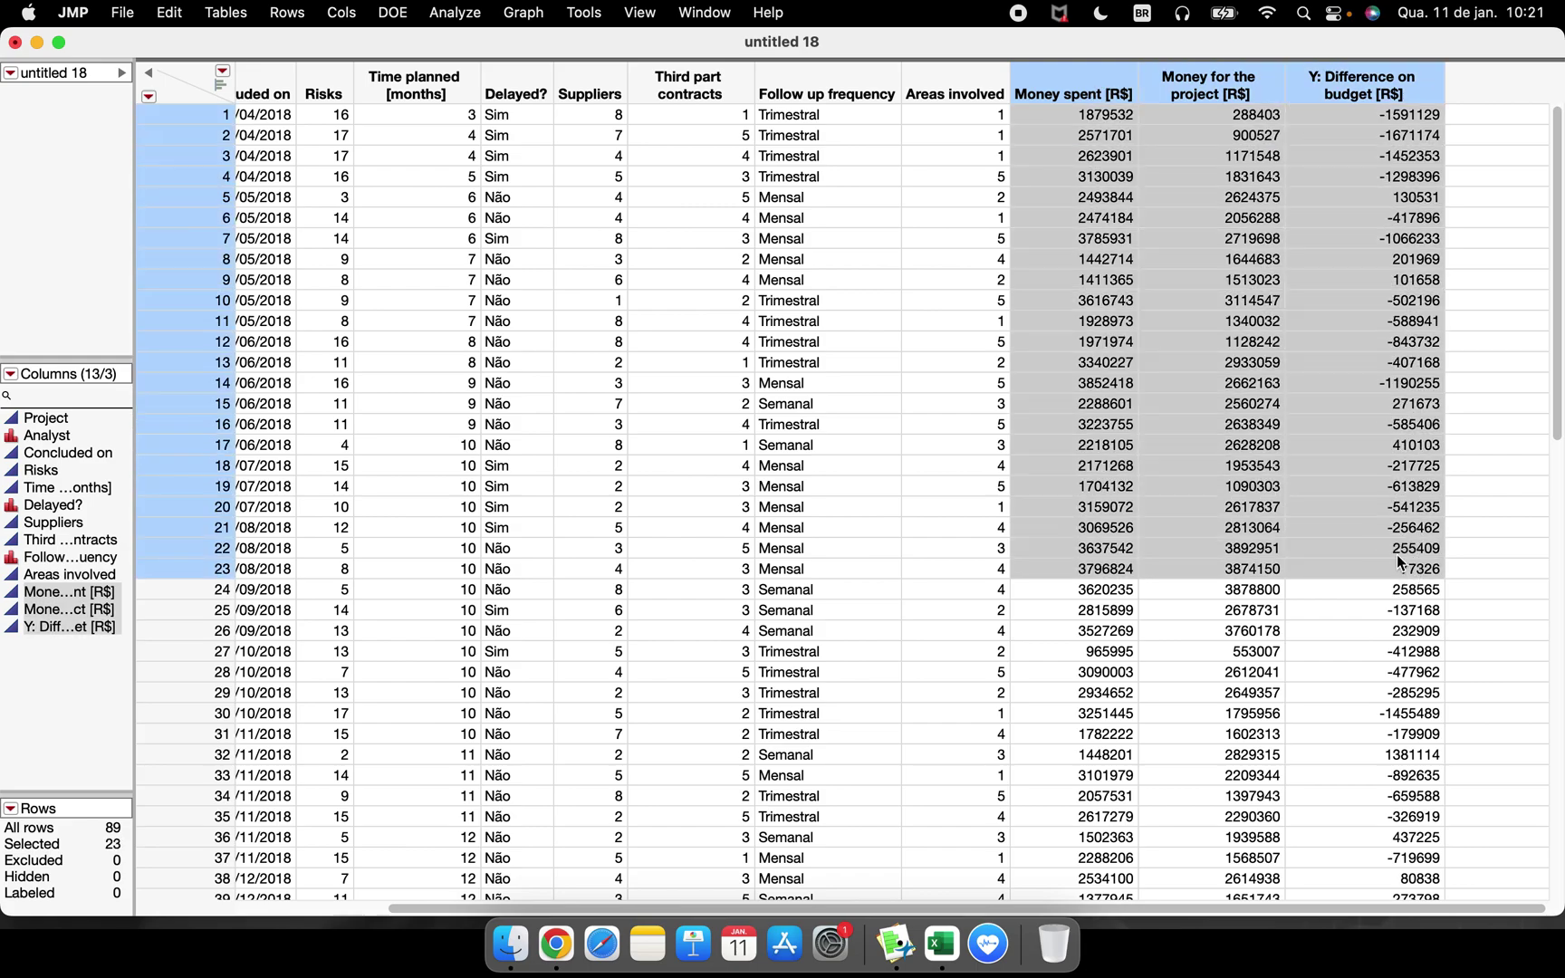
left_click(1080, 76)
left_click(1187, 76)
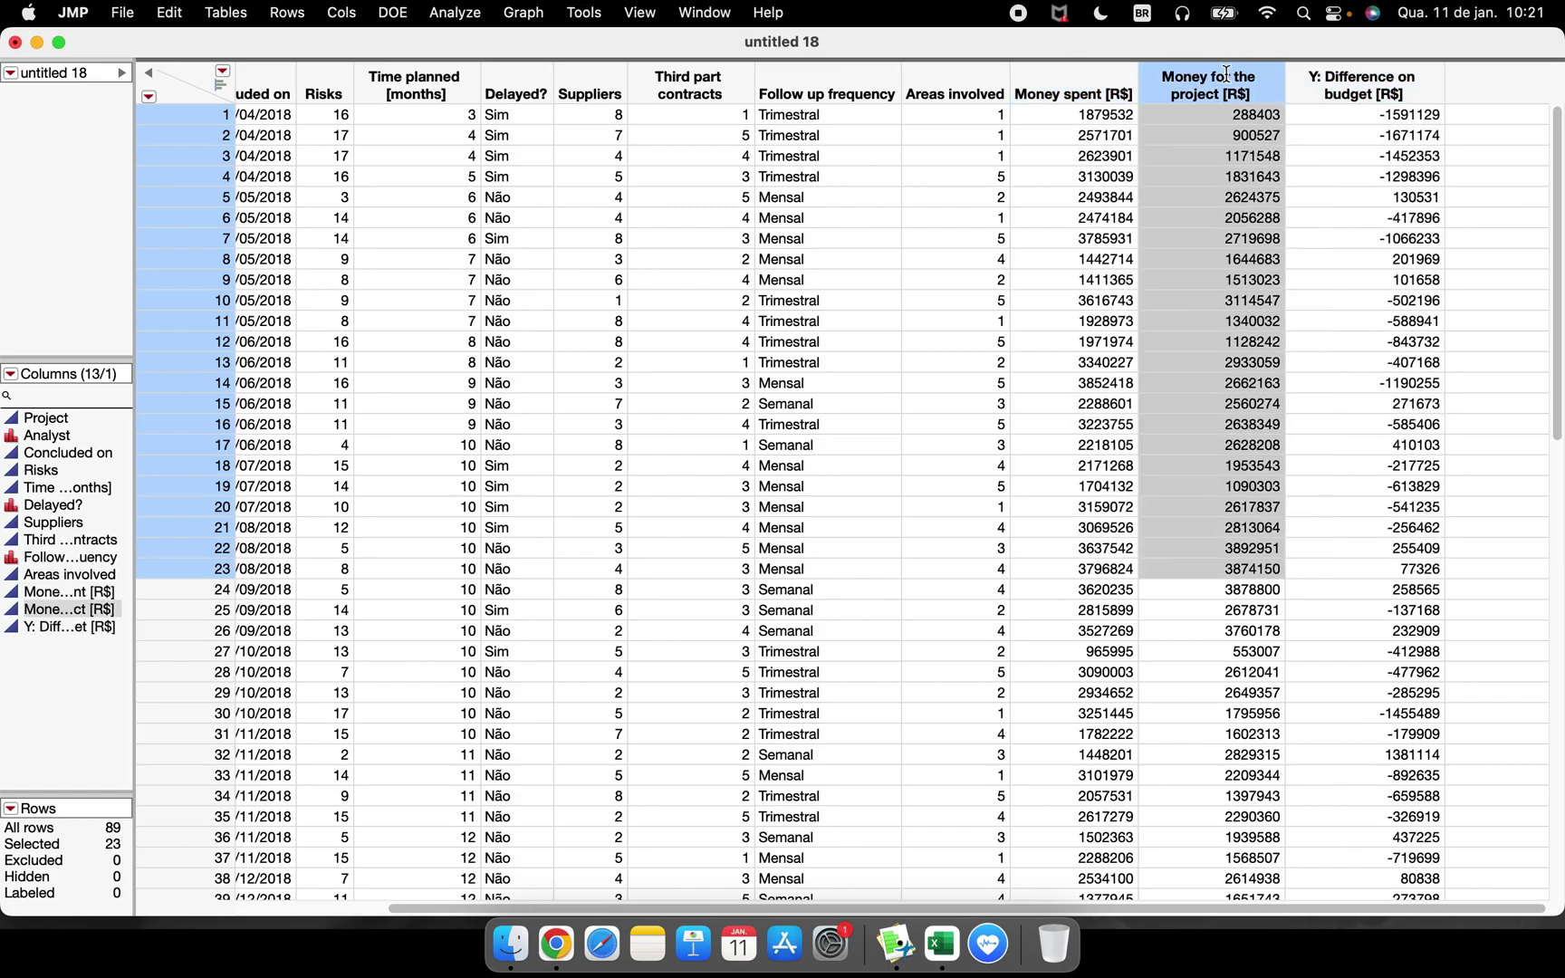
left_click(1382, 86)
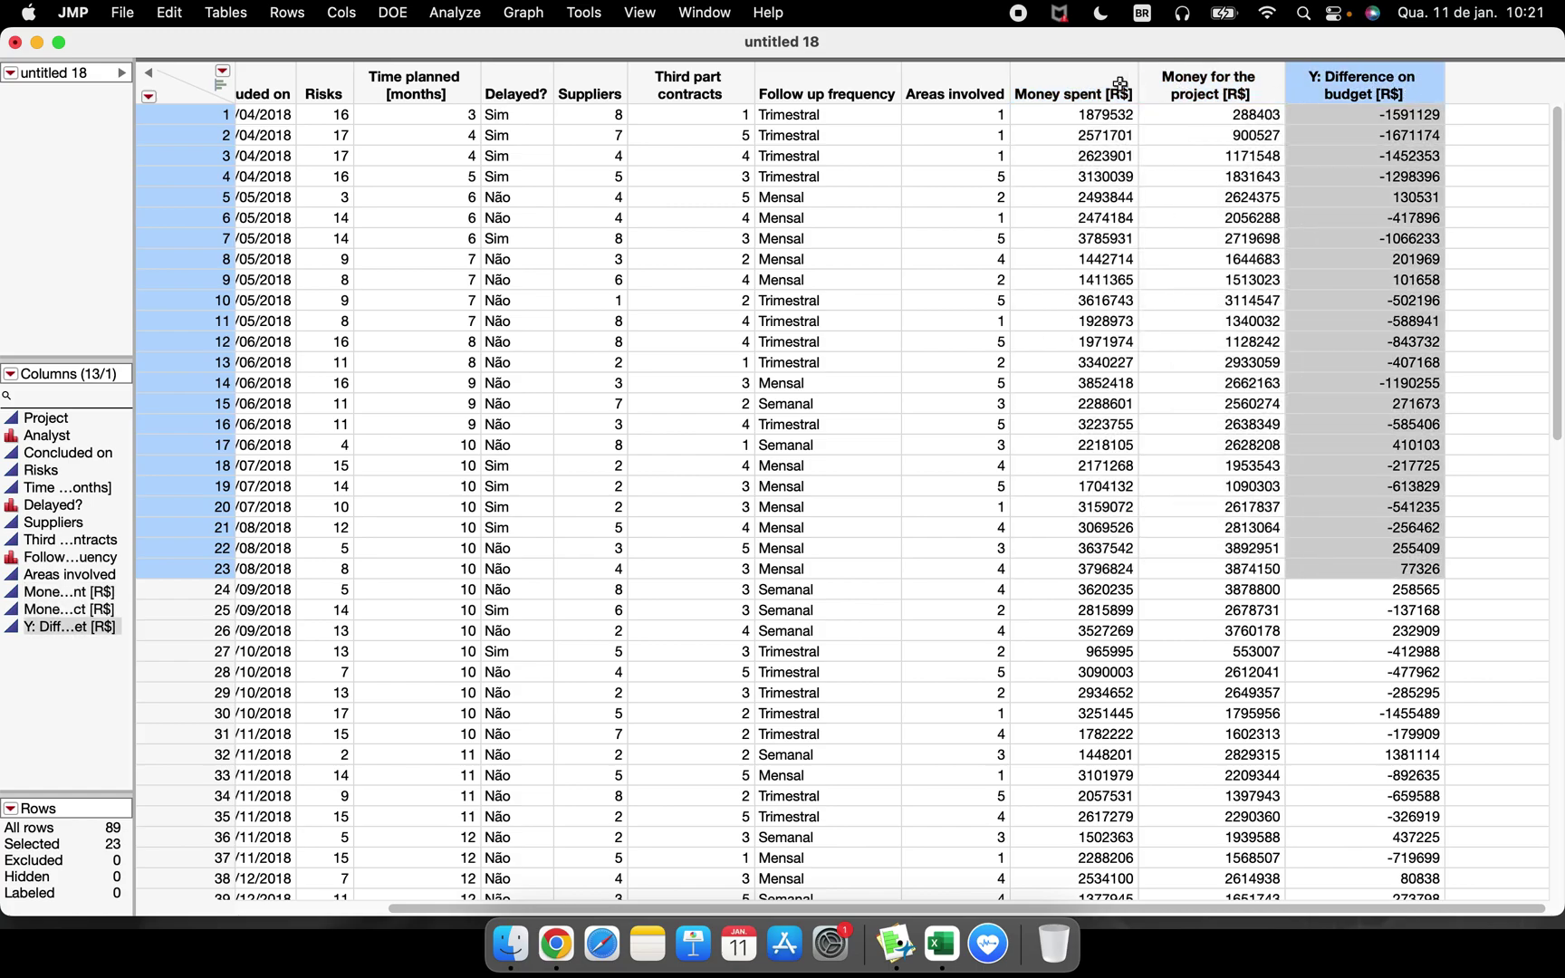
Step: Set up a Stack of the Money spent [R$], Money for the project [R$] and Y: Difference on budget [R$] columns
left_click(1090, 84)
left_click(1321, 81, "shift")
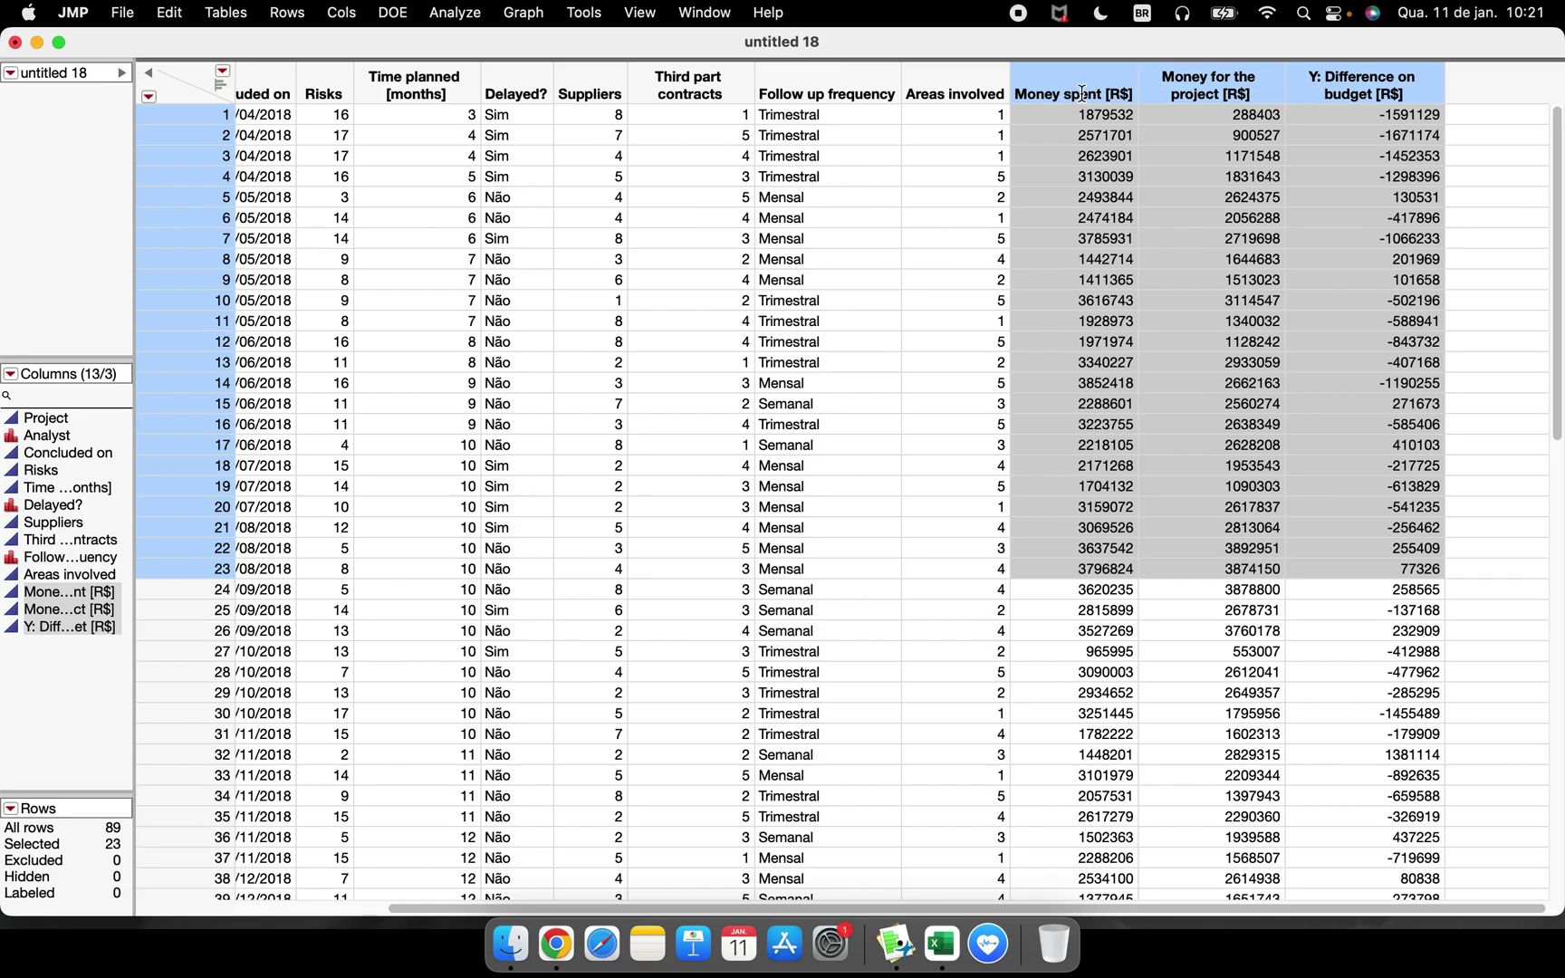
left_click(227, 14)
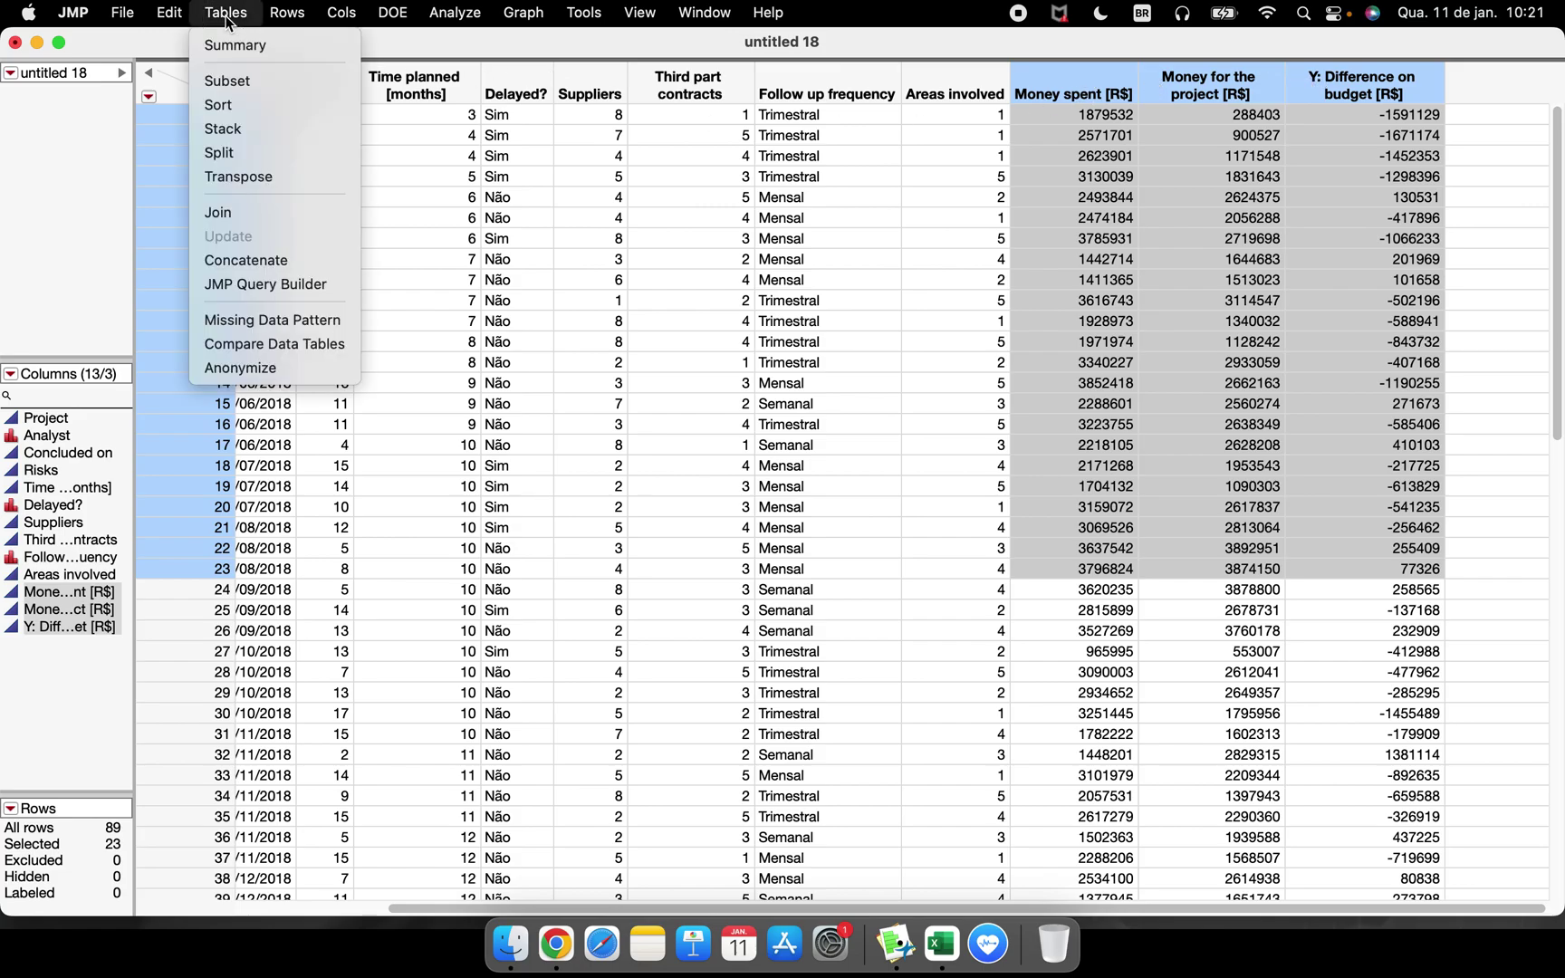
left_click(258, 127)
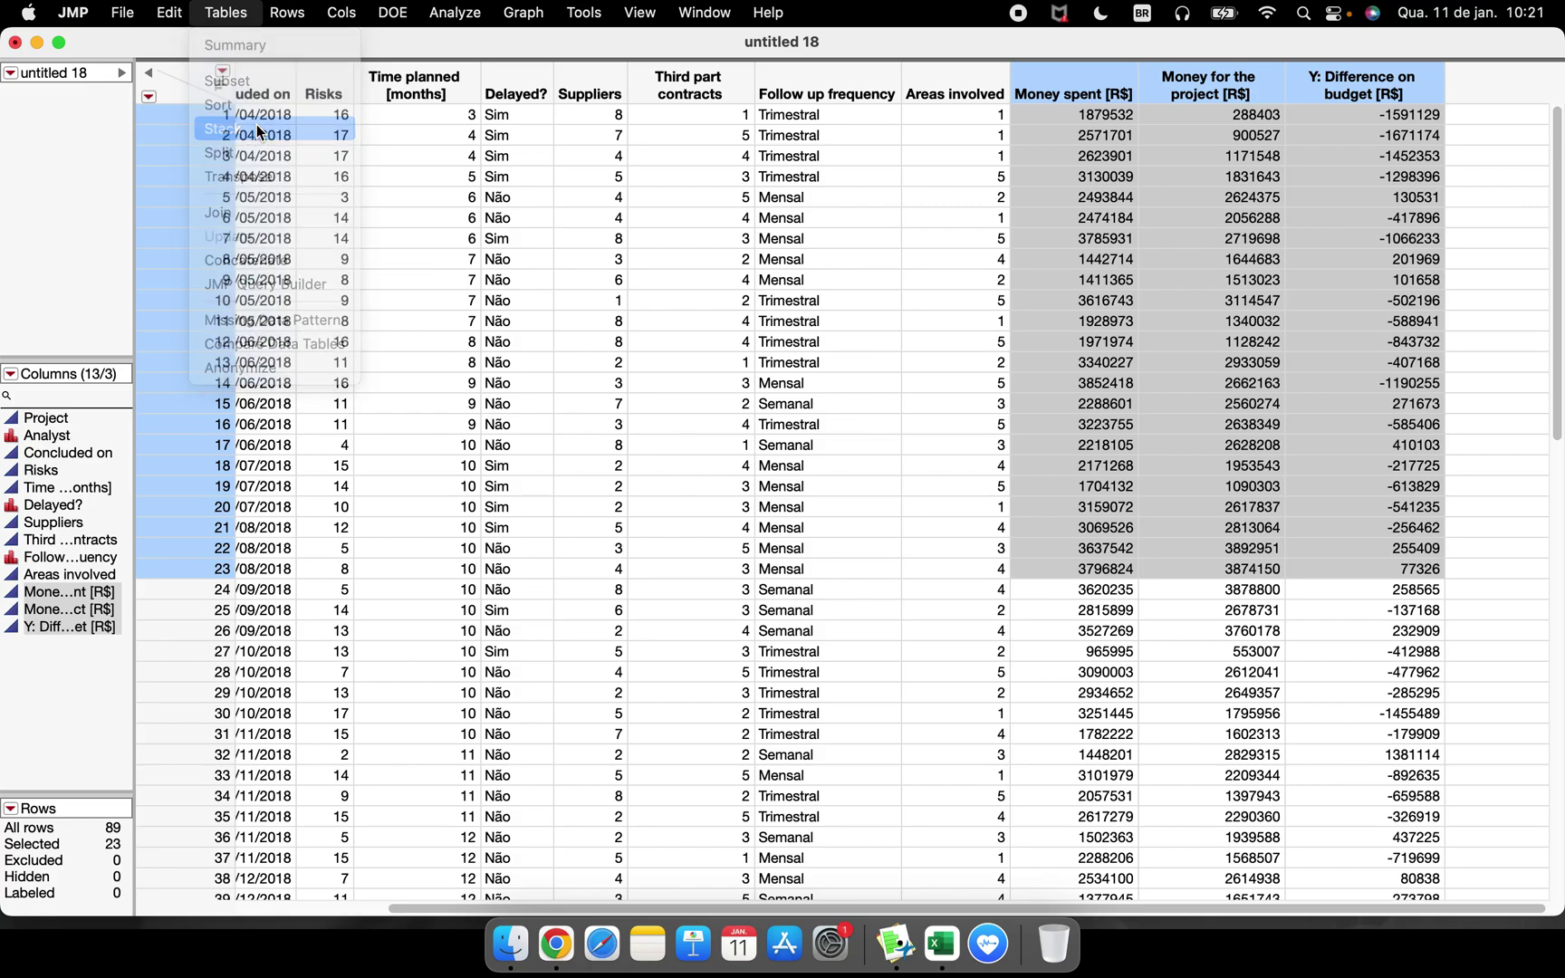
left_click(385, 376)
left_click_drag(385, 377, 317, 445)
left_click(494, 240)
Step: Name the stacked data column "Y: Money" and the source label column "Project Money situation", and create the stacked table
left_click_drag(1123, 711, 1426, 711)
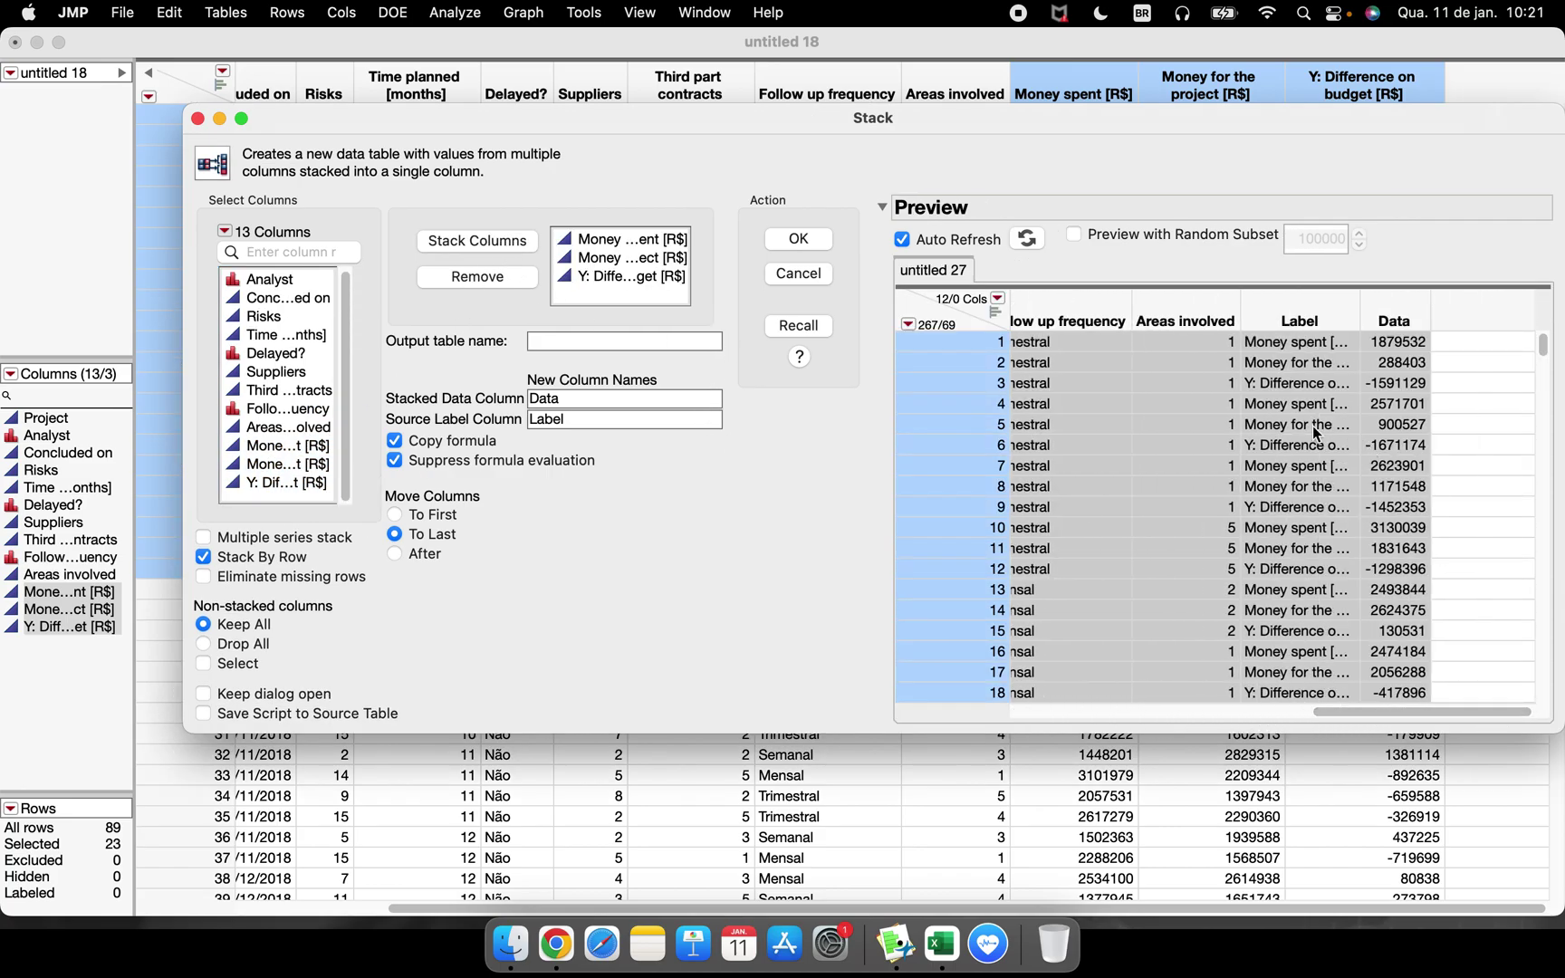
left_click(1259, 404)
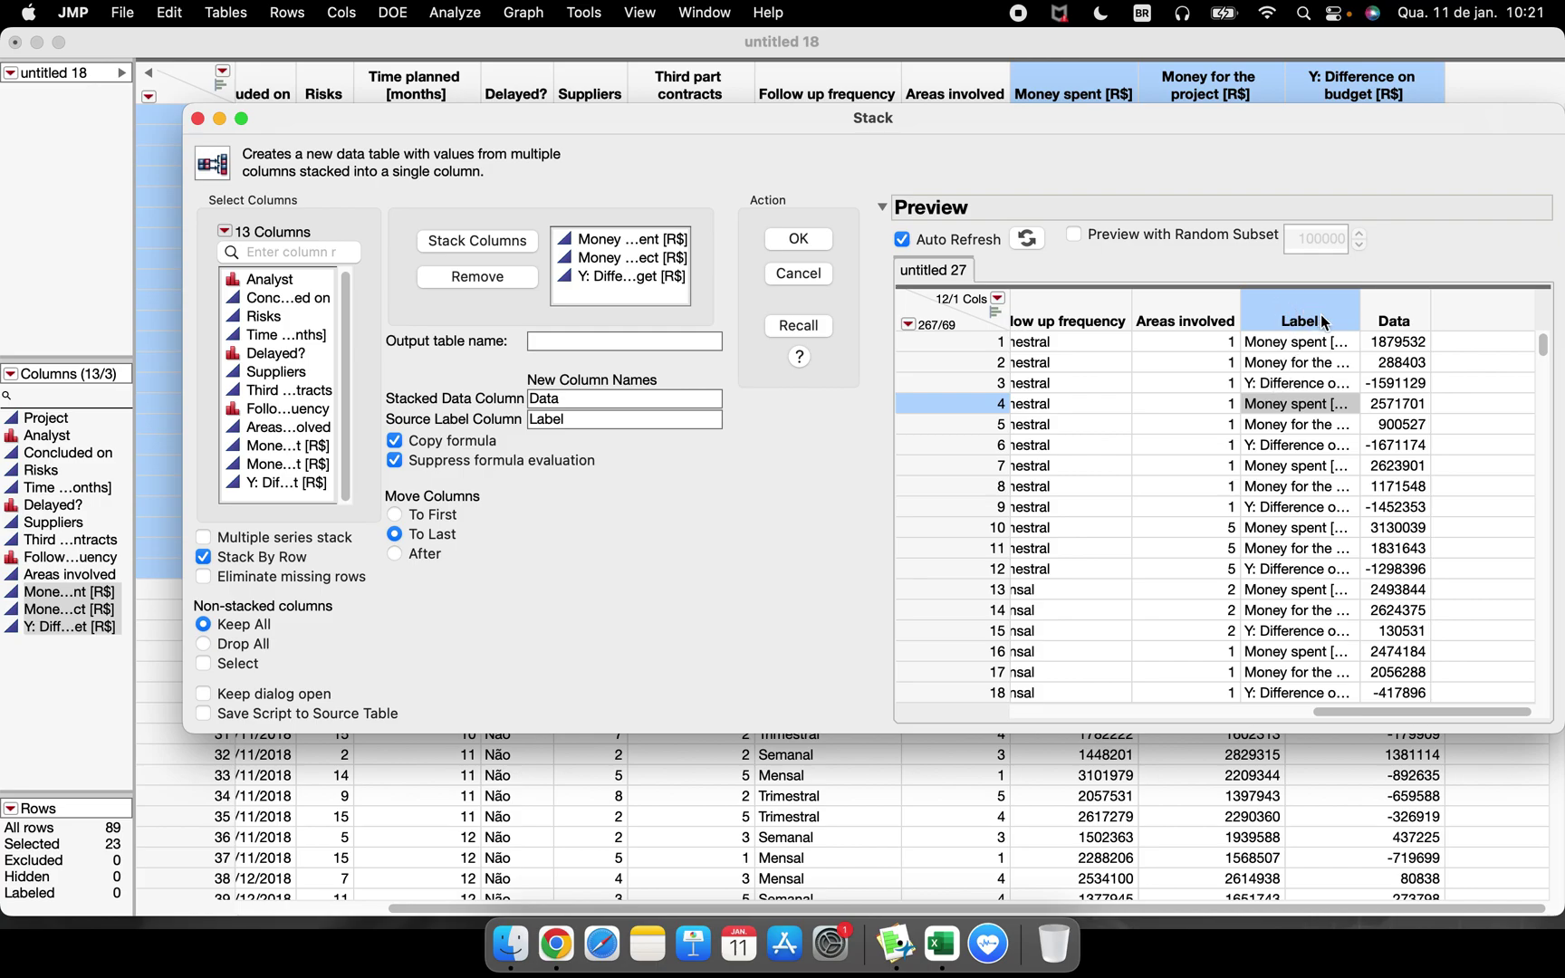
left_click(1389, 308)
left_click(1315, 320)
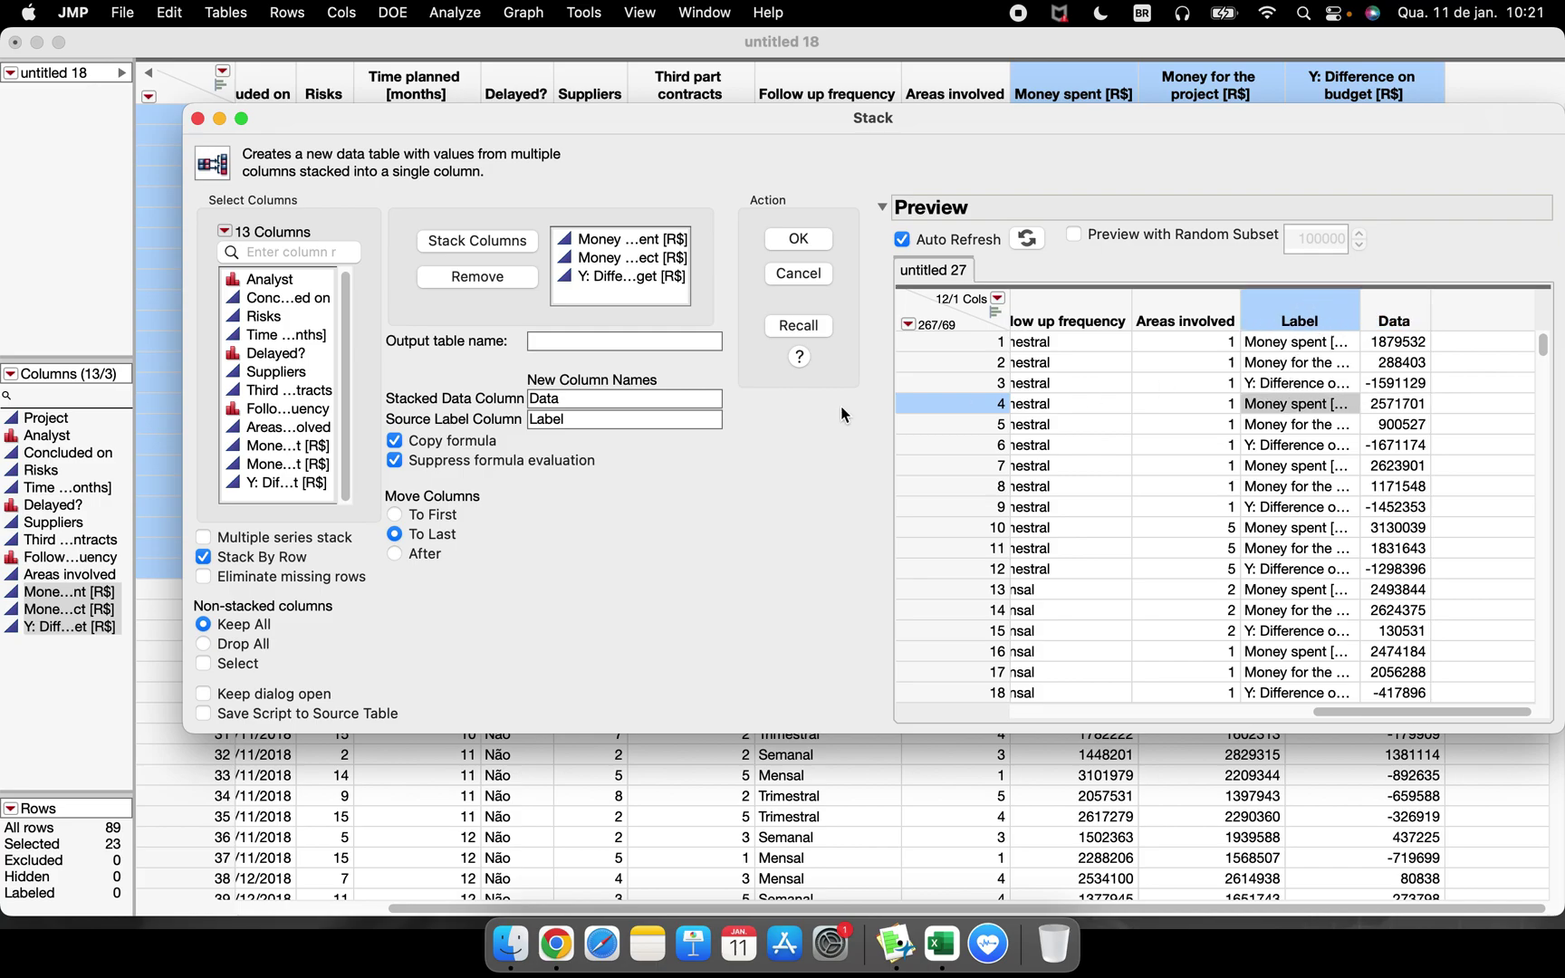
double_click(587, 418)
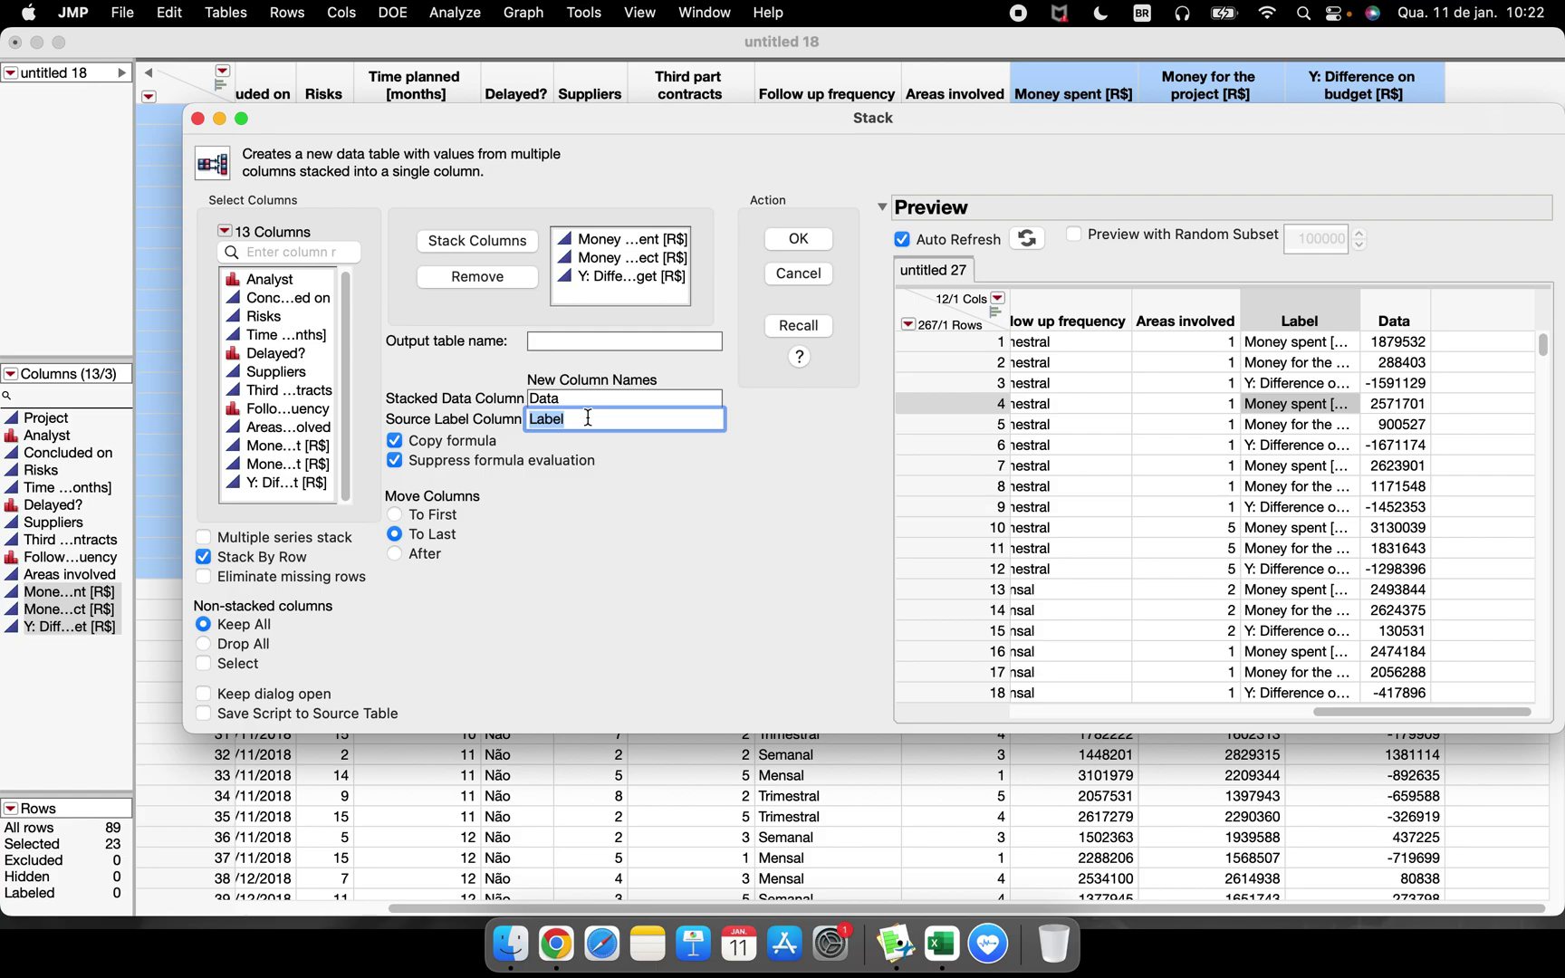
type("Project Money situation")
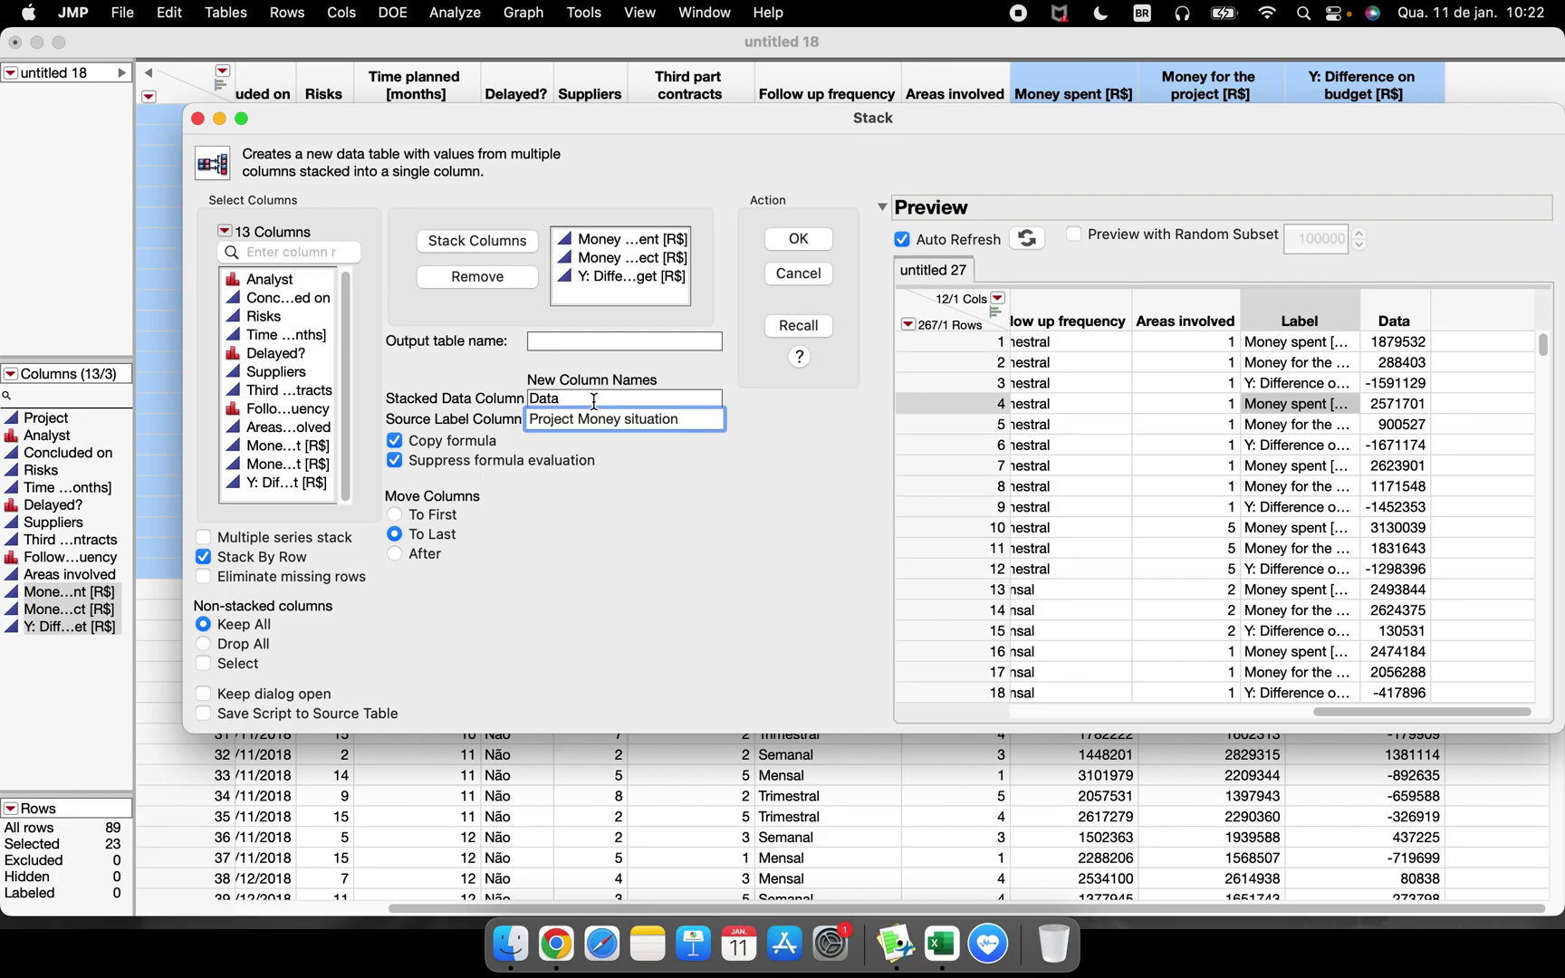
double_click(594, 400)
type("Y: Money")
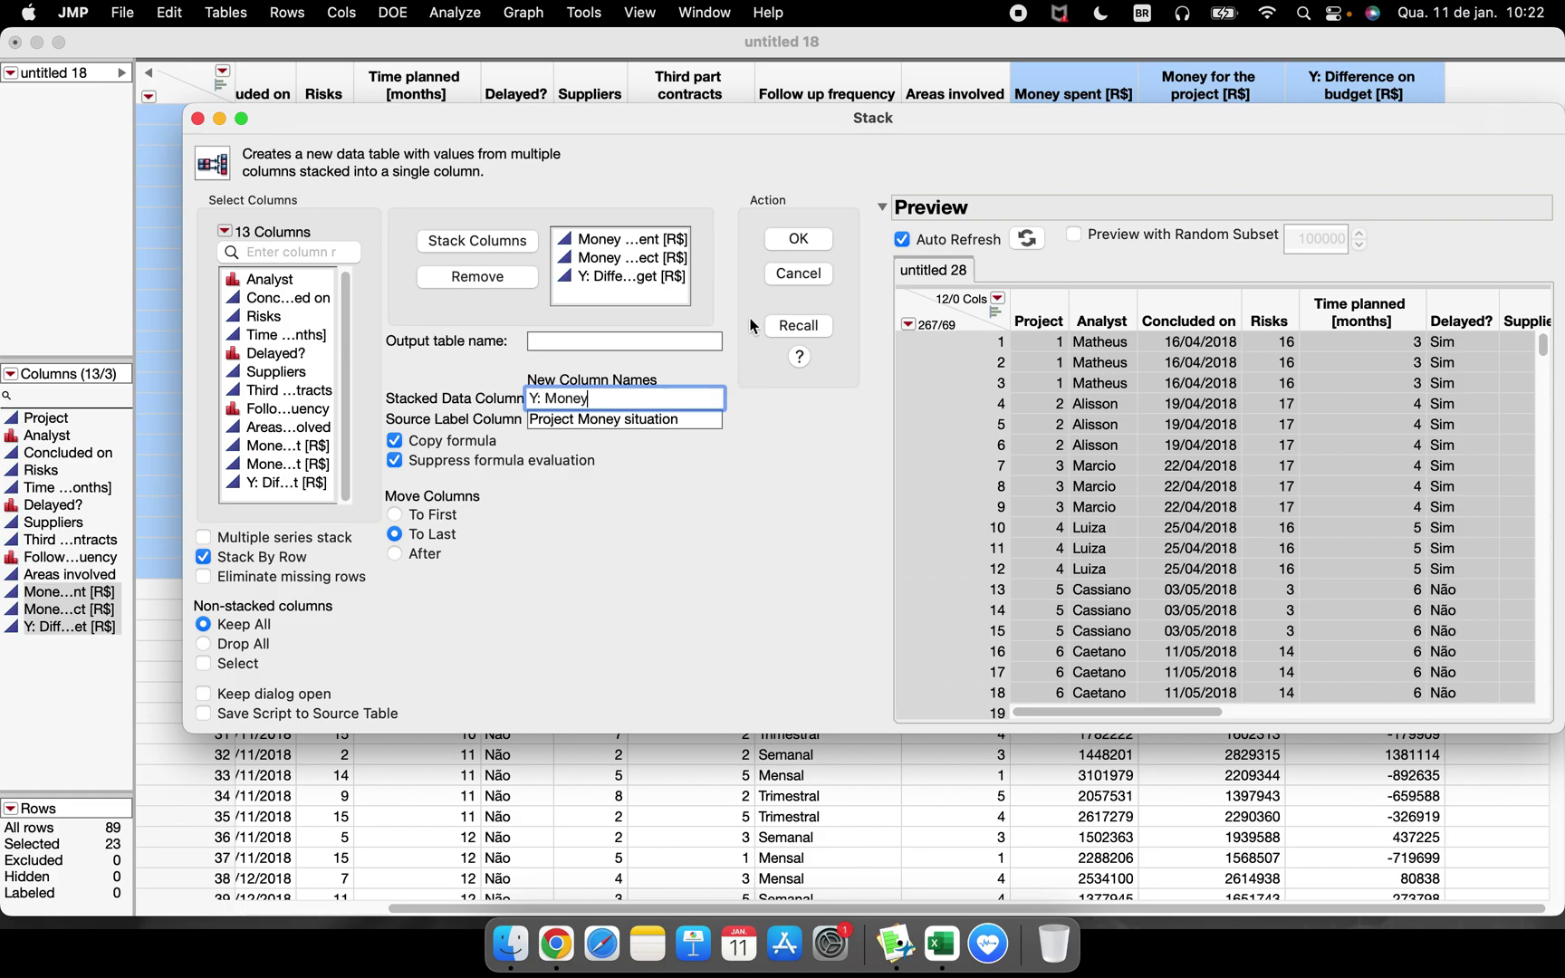
left_click(706, 527)
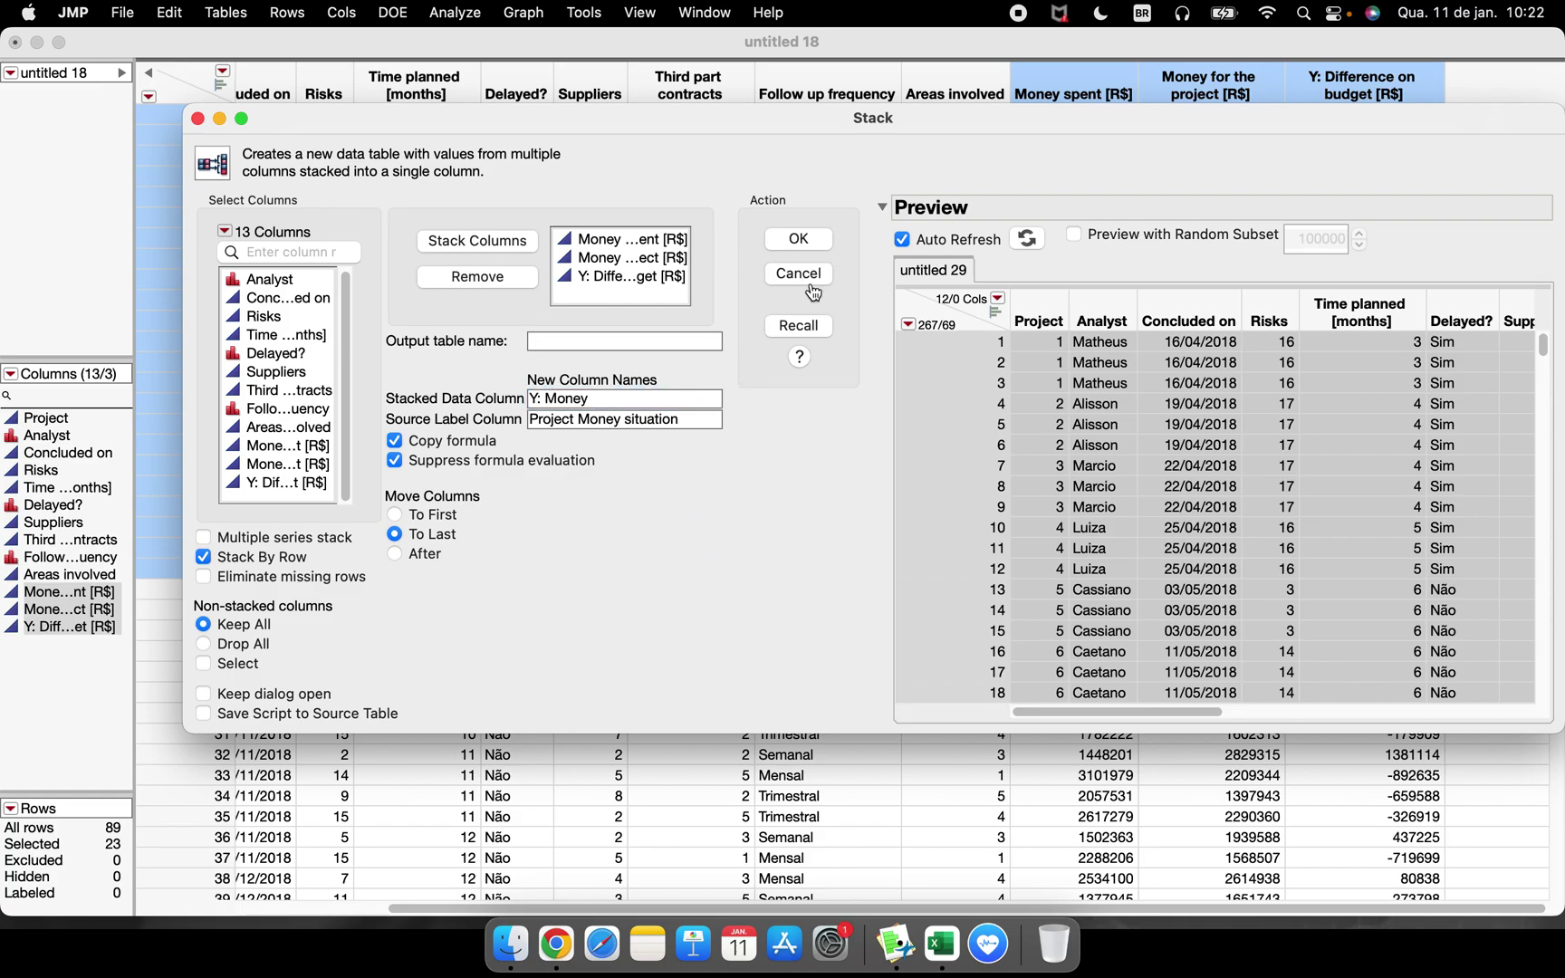
left_click(559, 336)
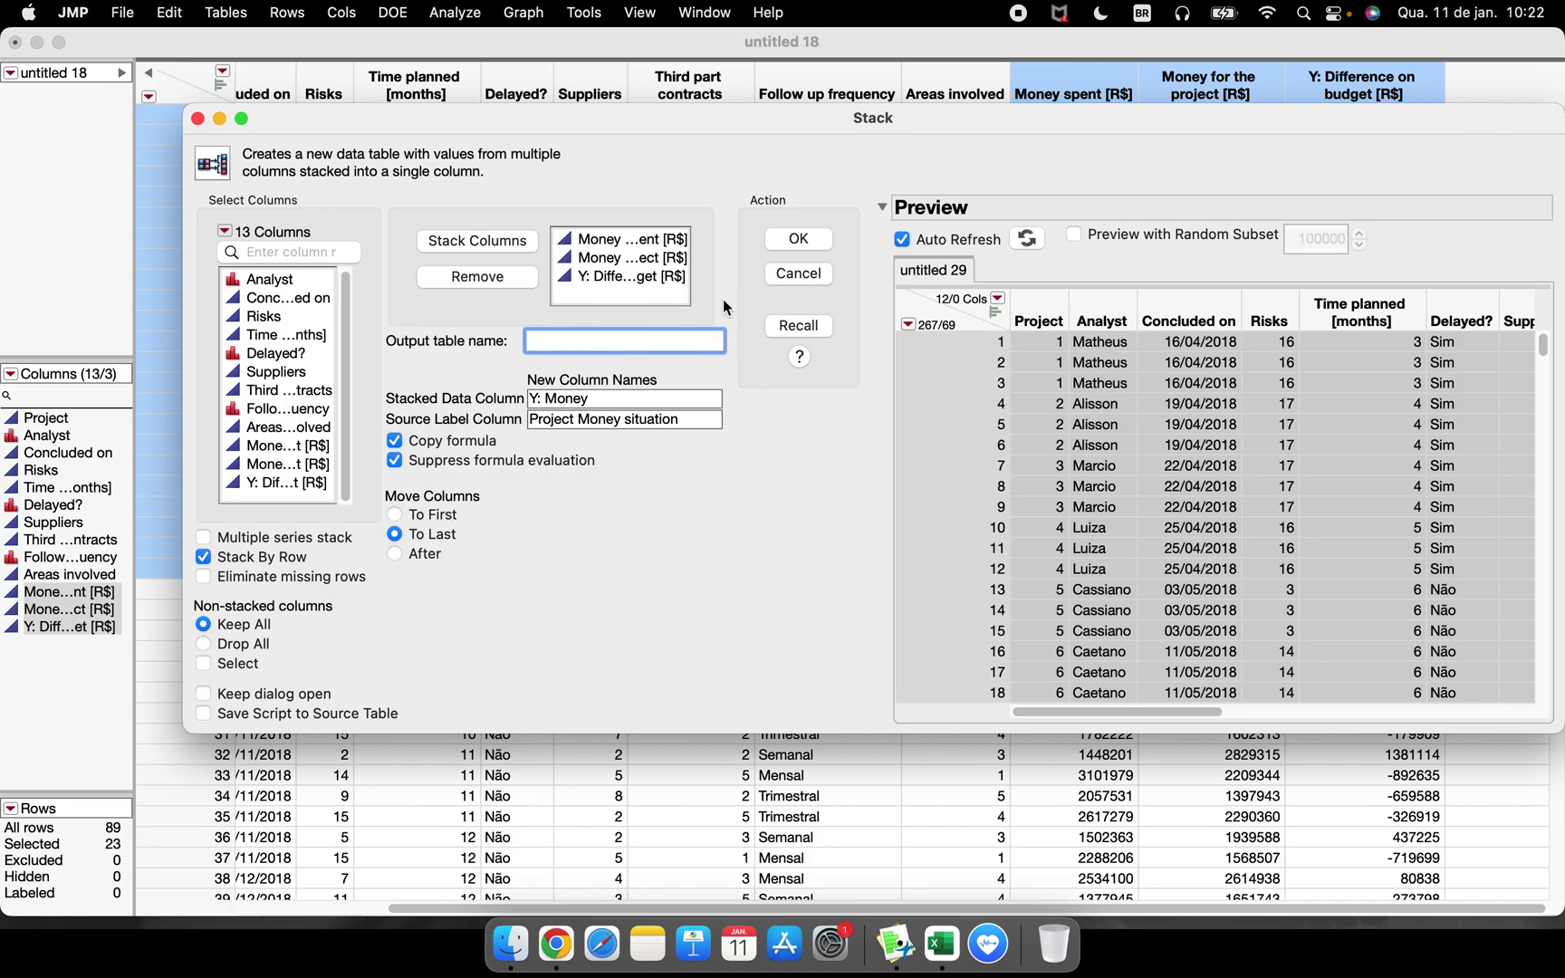
left_click(798, 239)
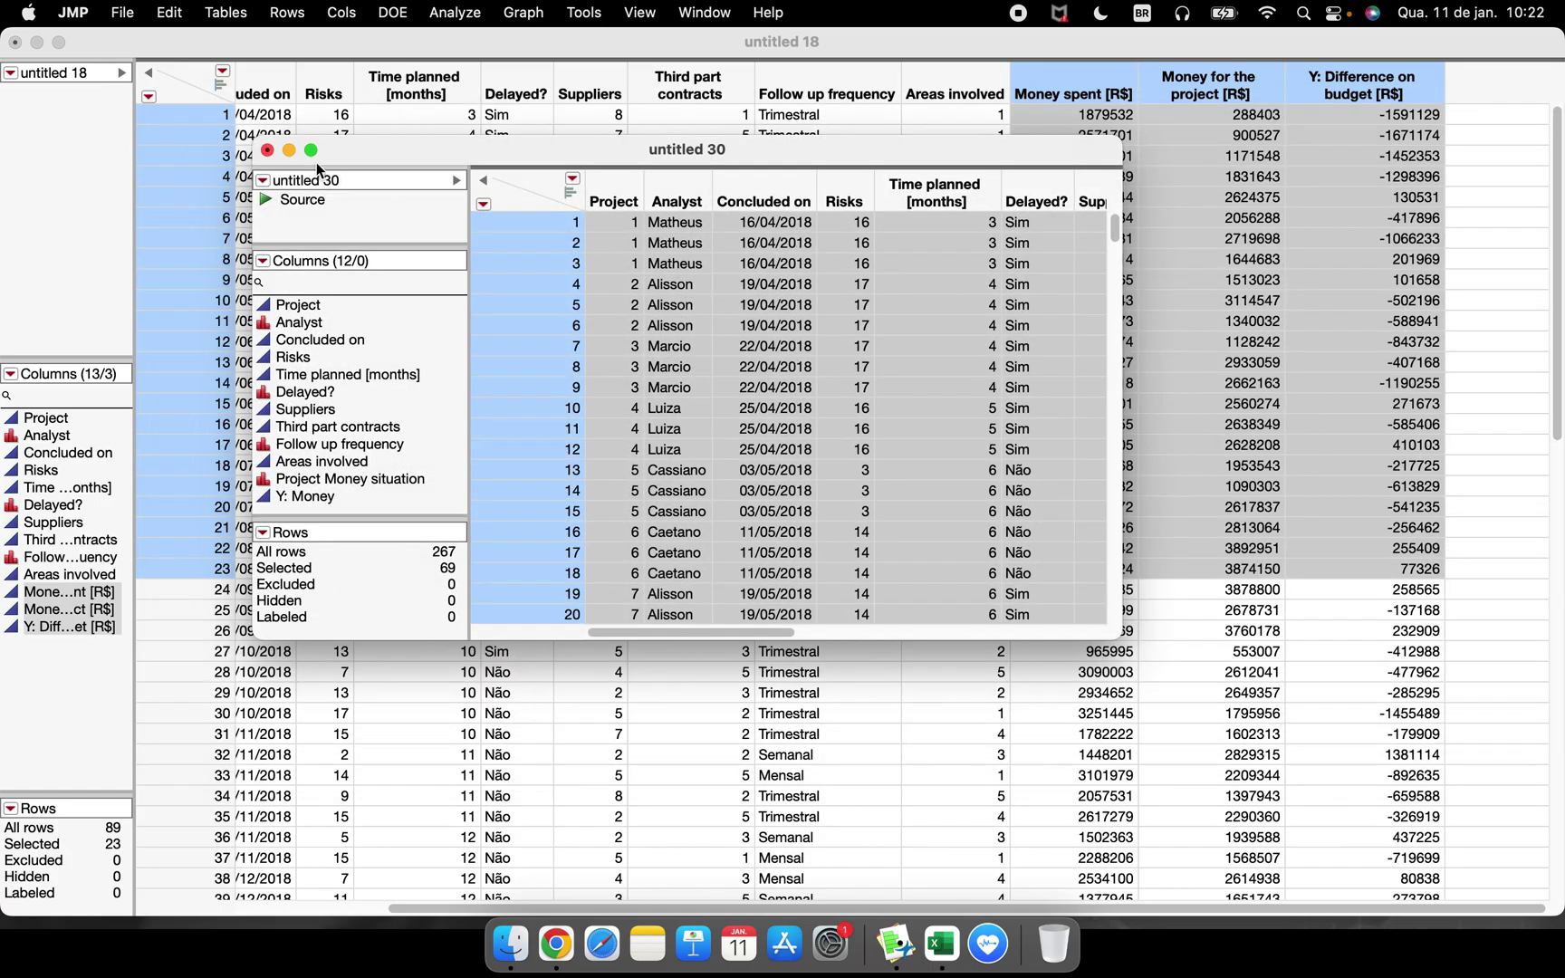
Step: Enlarge the stacked table's window and examine the Project Money situation and Y: Money columns in the first project's three rows
double_click(315, 163)
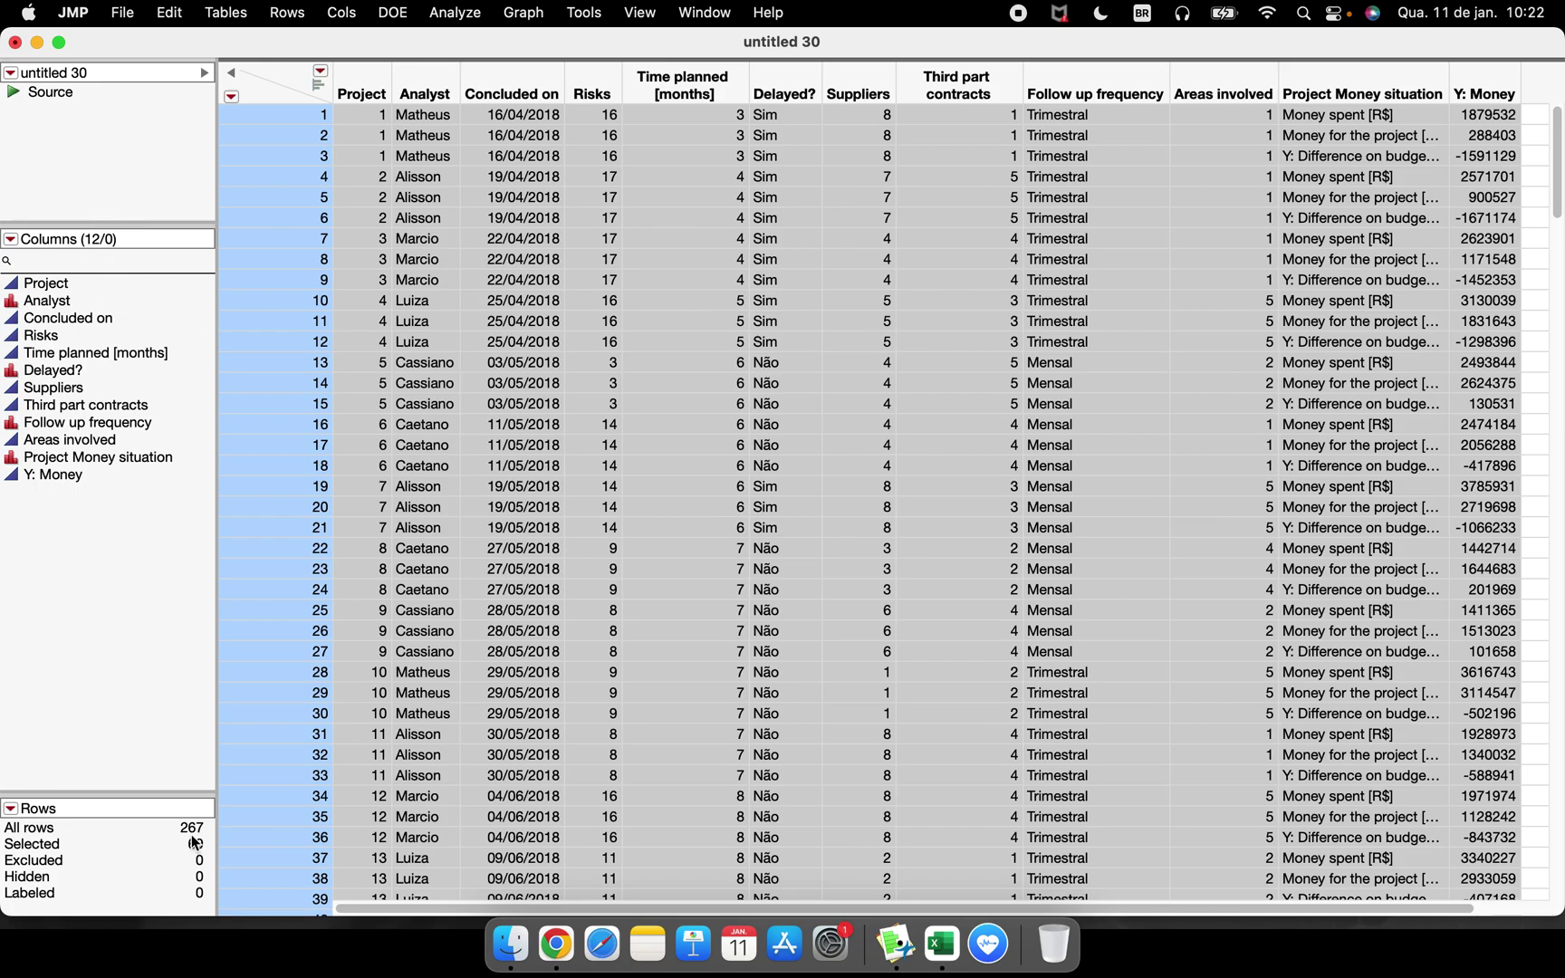
left_click_drag(372, 910, 771, 905)
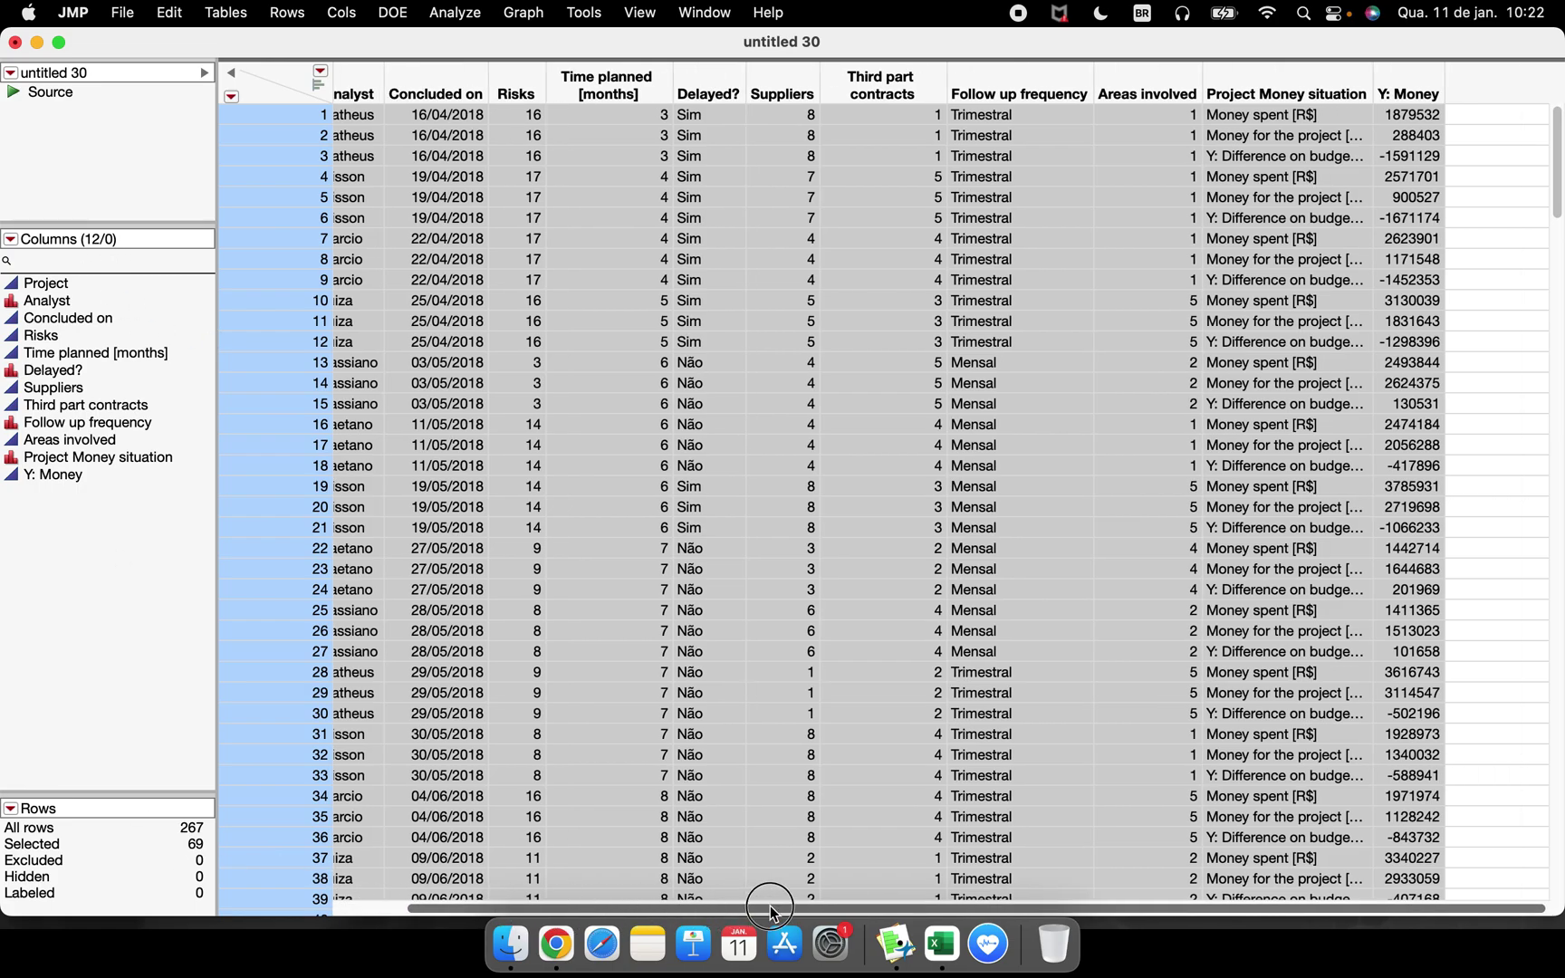
left_click(1302, 137)
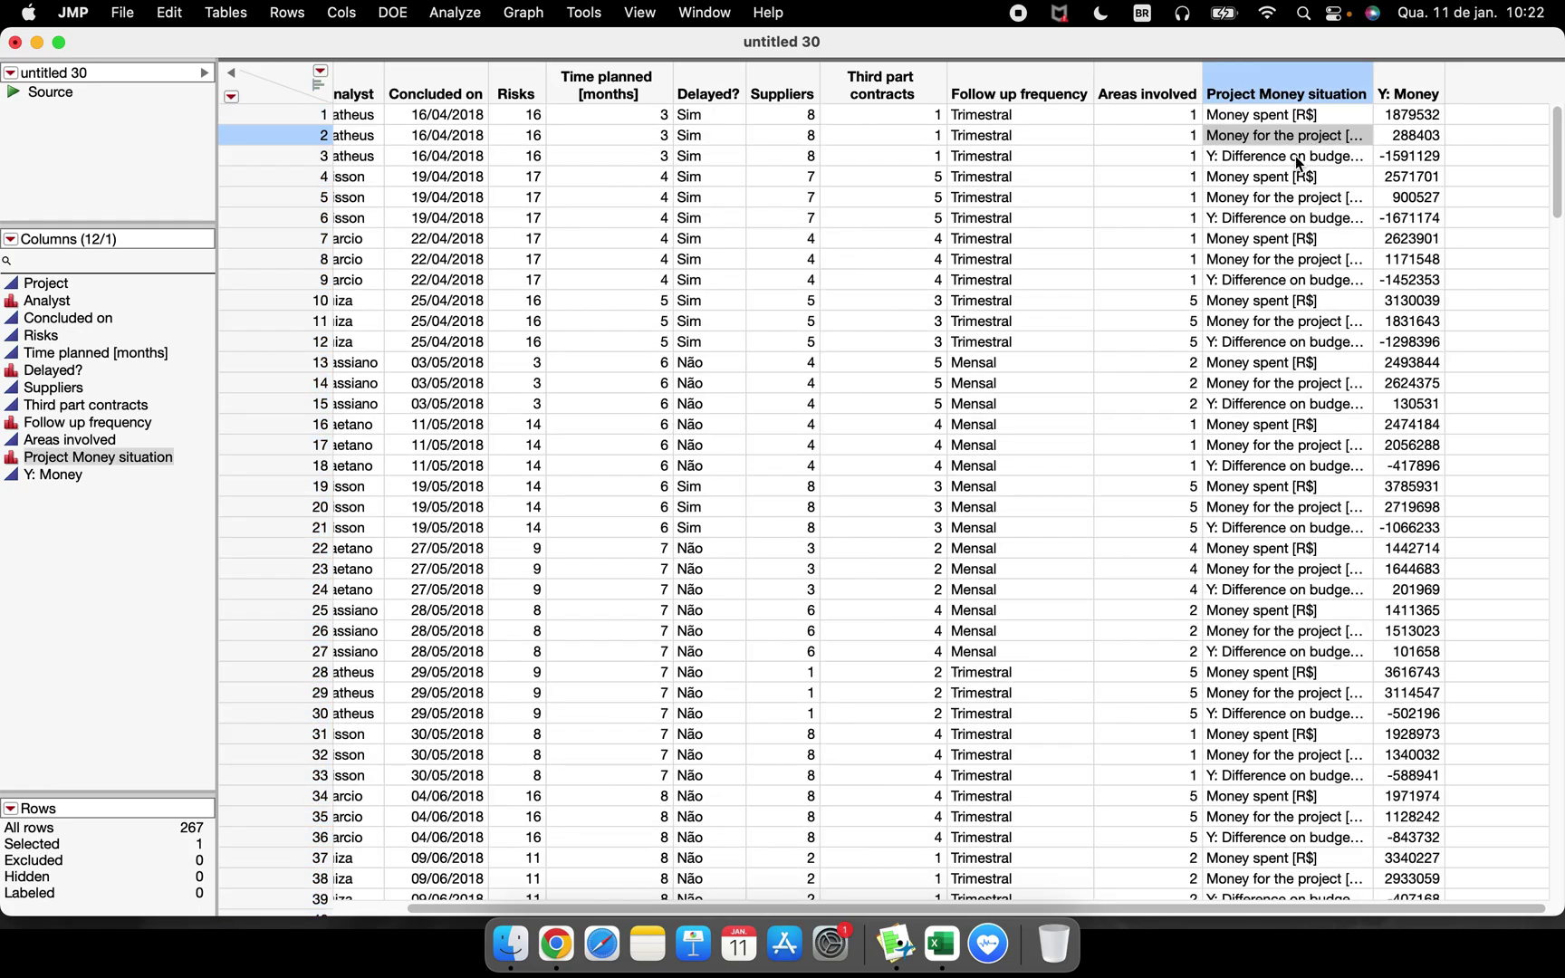
left_click(1394, 84)
left_click_drag(1413, 115, 1417, 156)
left_click(1309, 86, "shift")
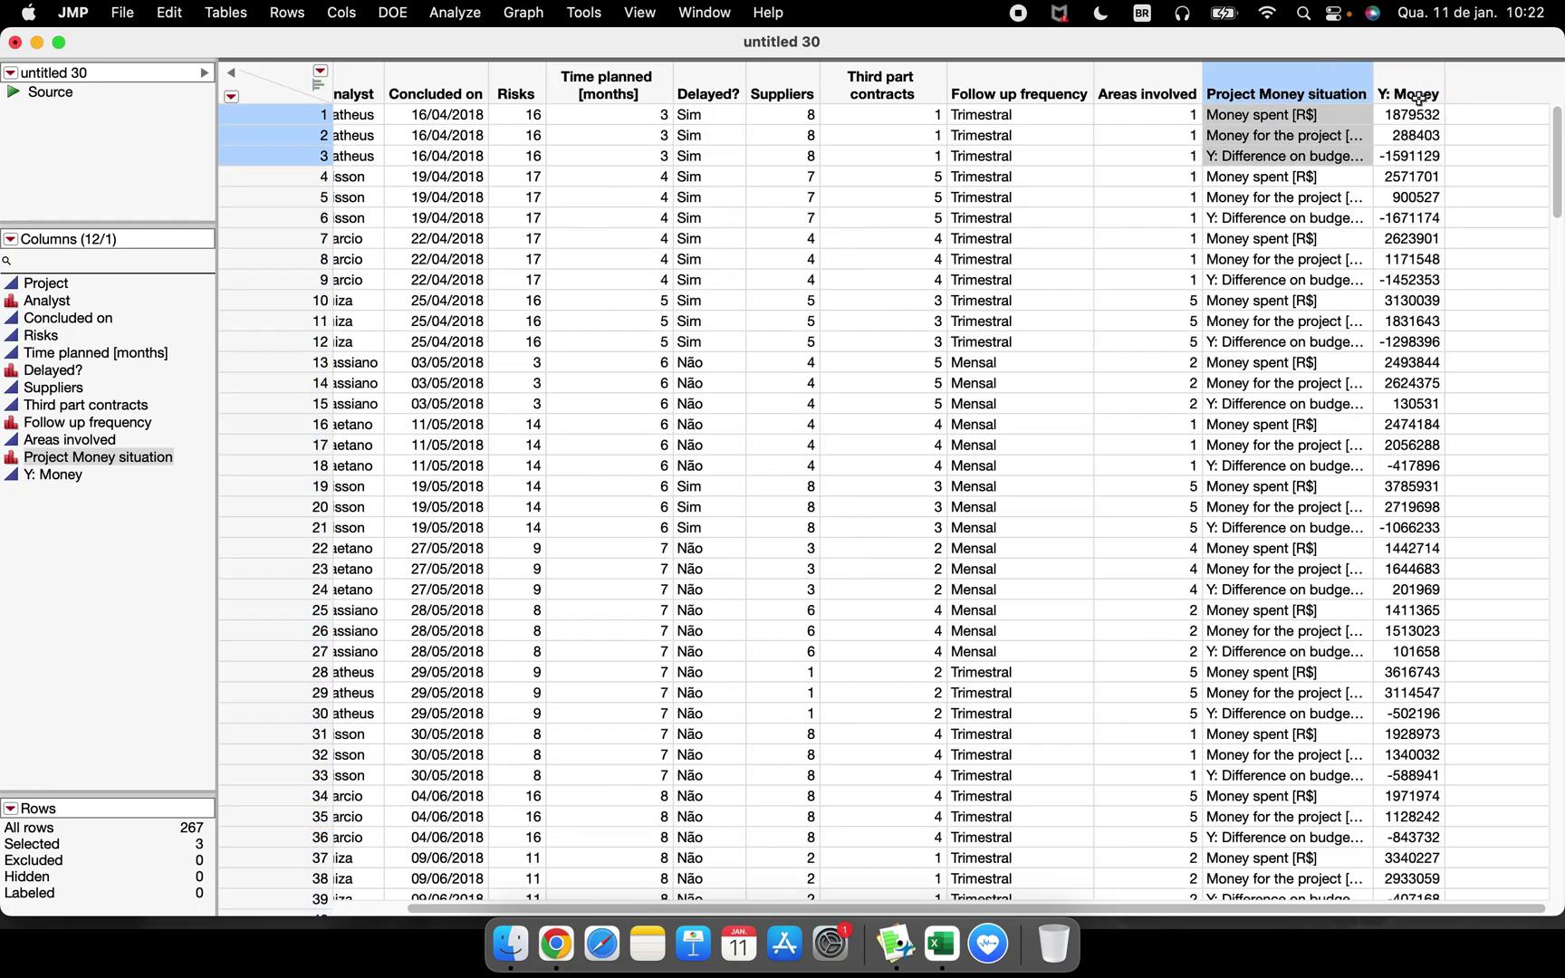
left_click_drag(1412, 115, 1329, 154)
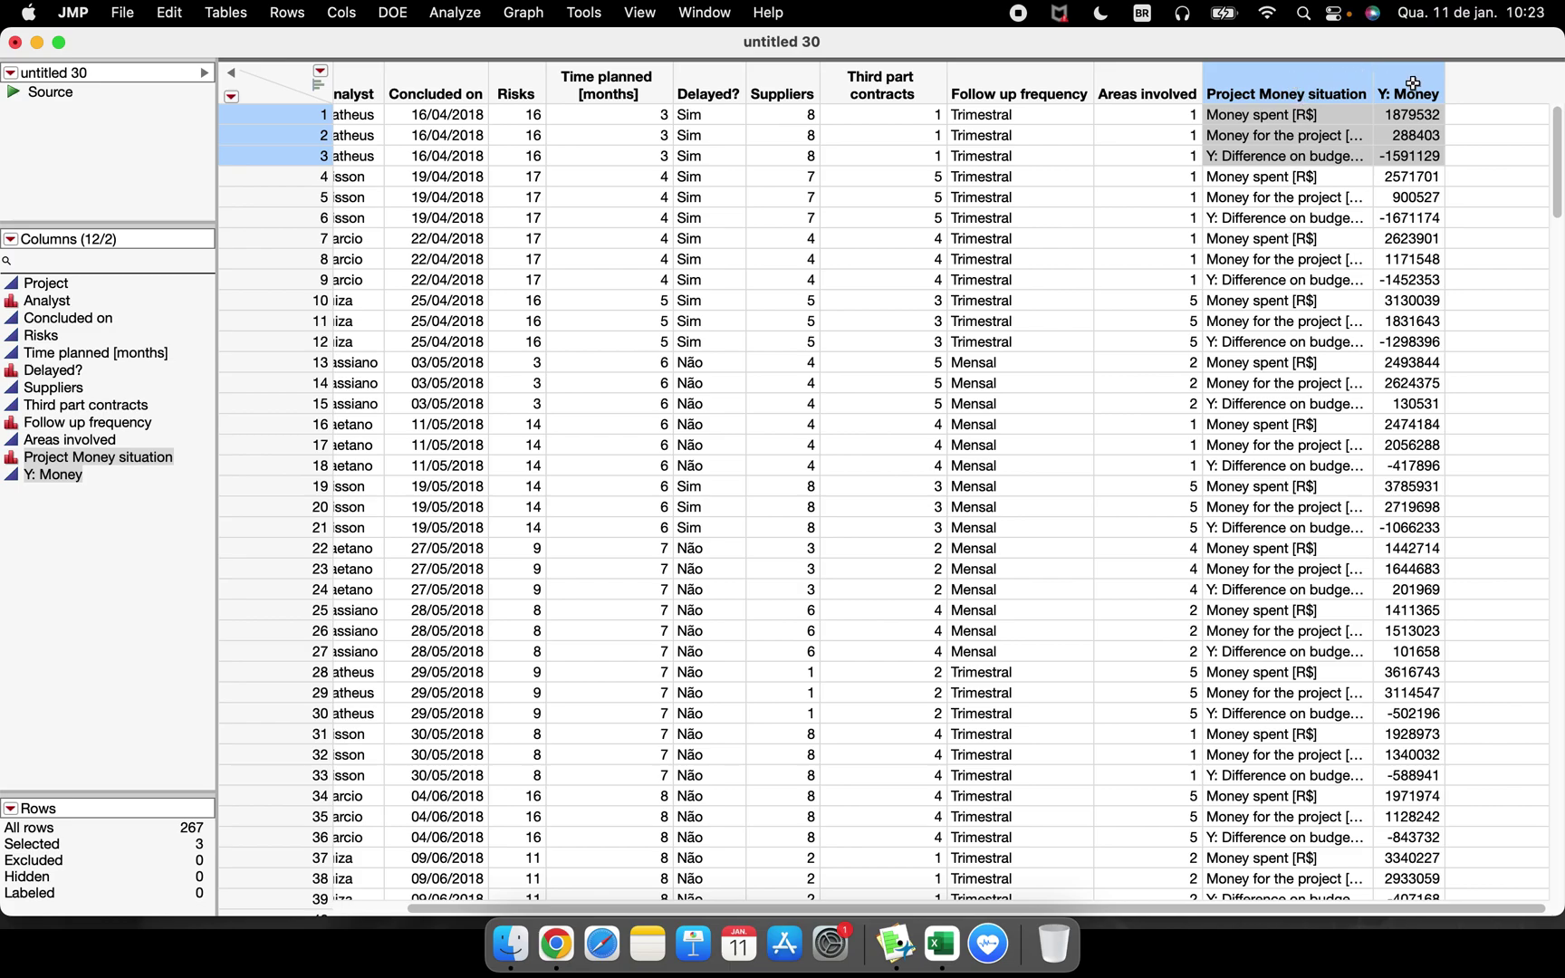
left_click(1290, 115)
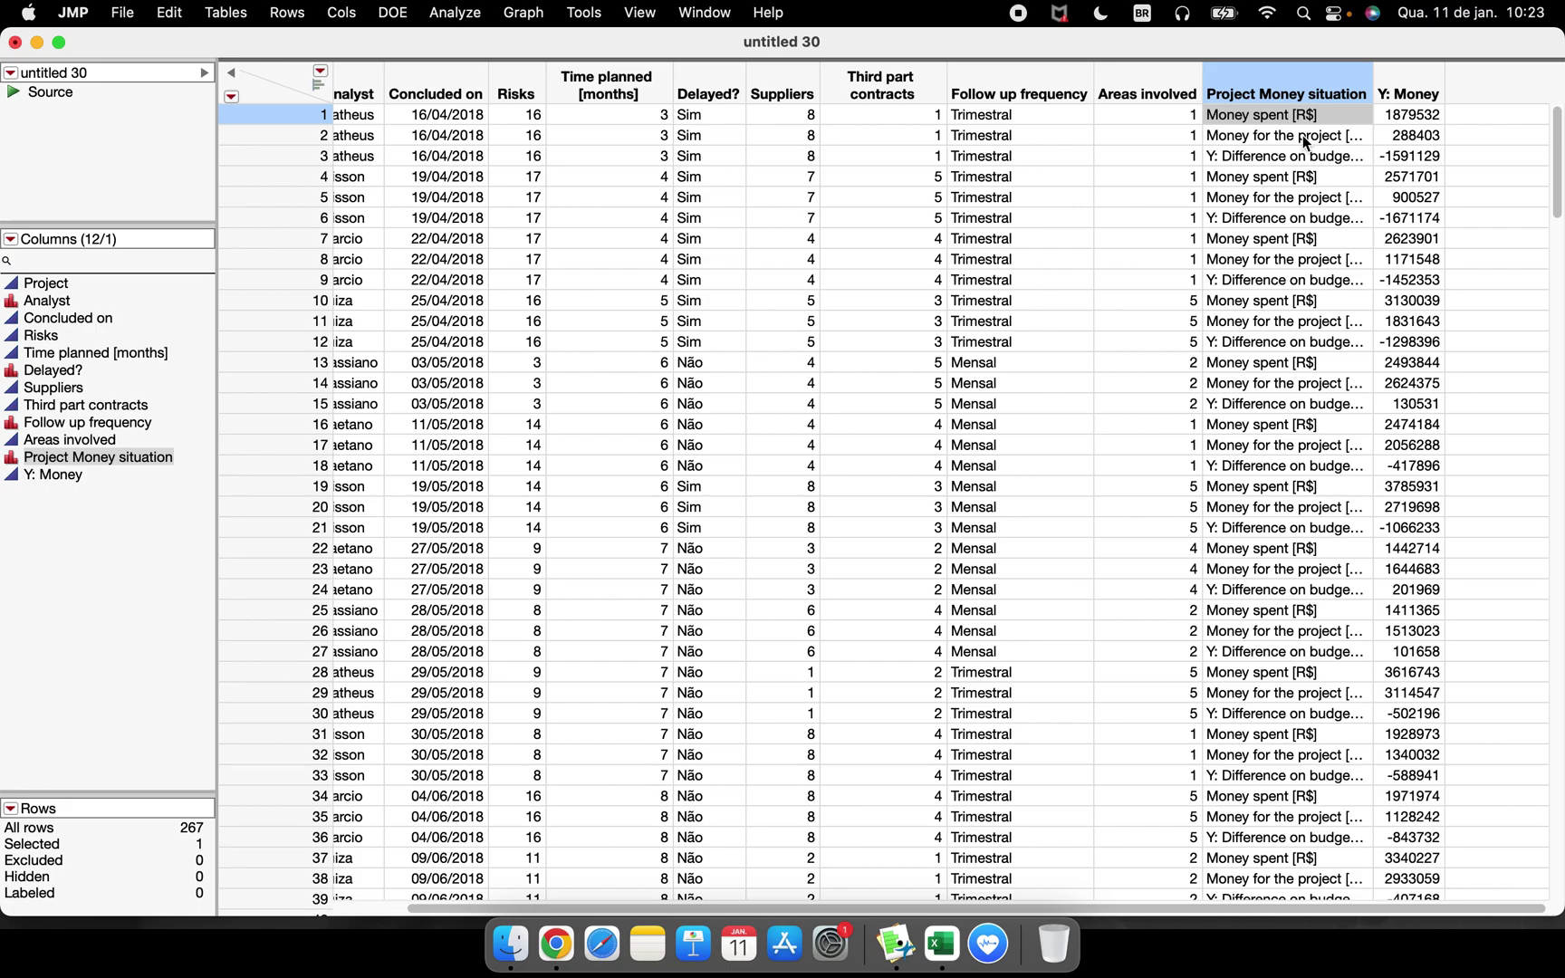
left_click(1304, 137)
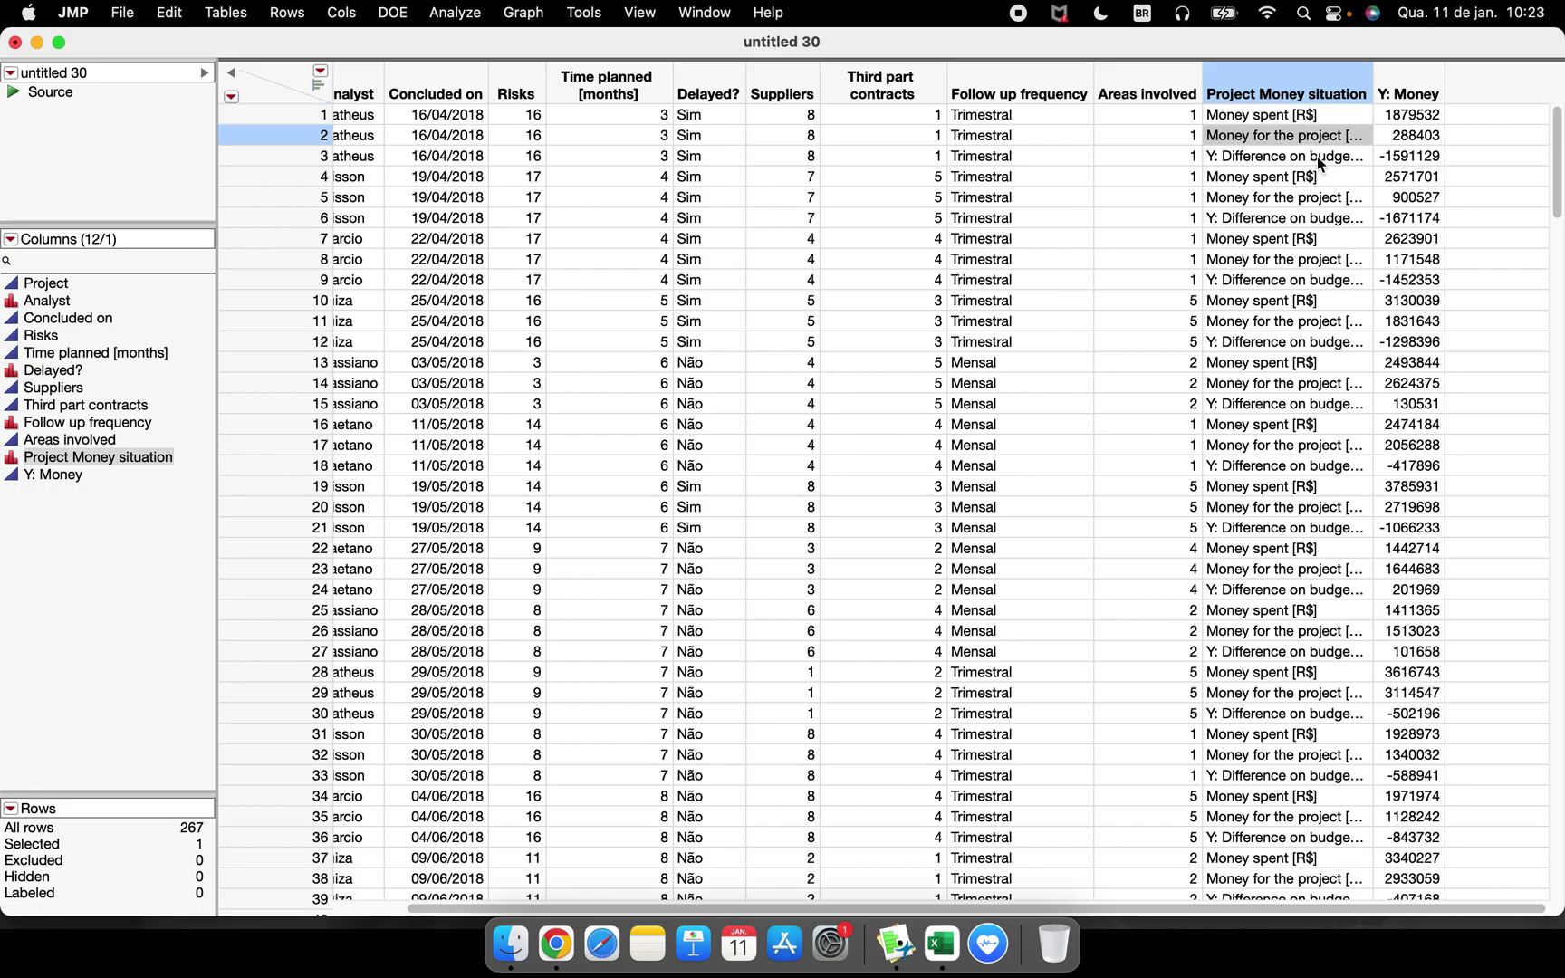
left_click(1304, 156)
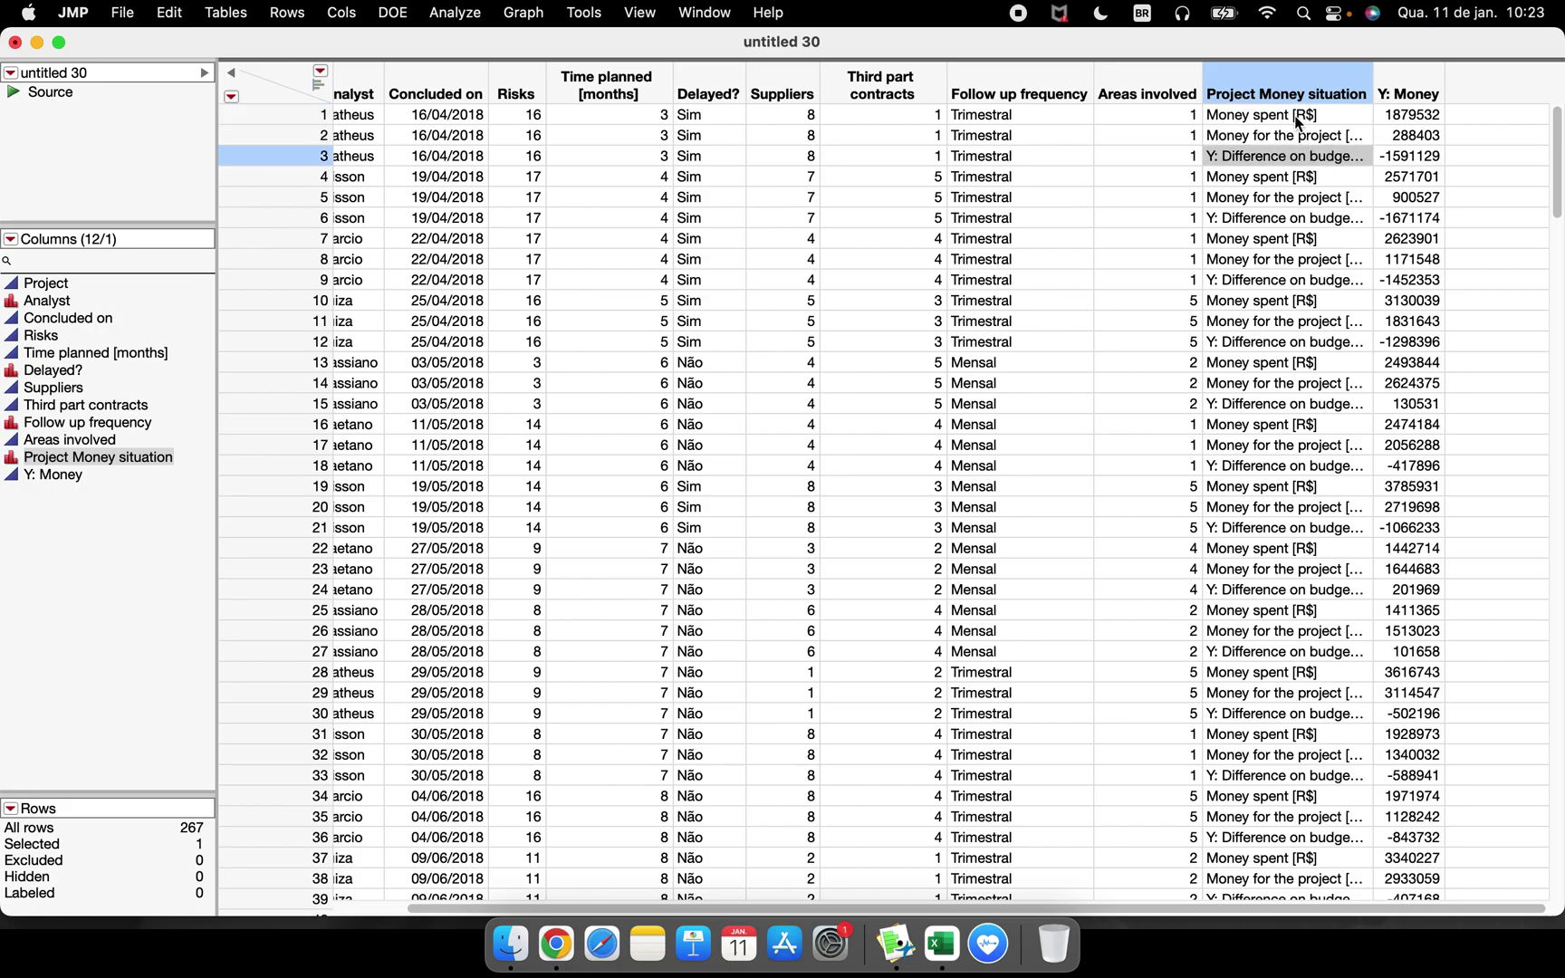
left_click_drag(1296, 118, 1293, 152)
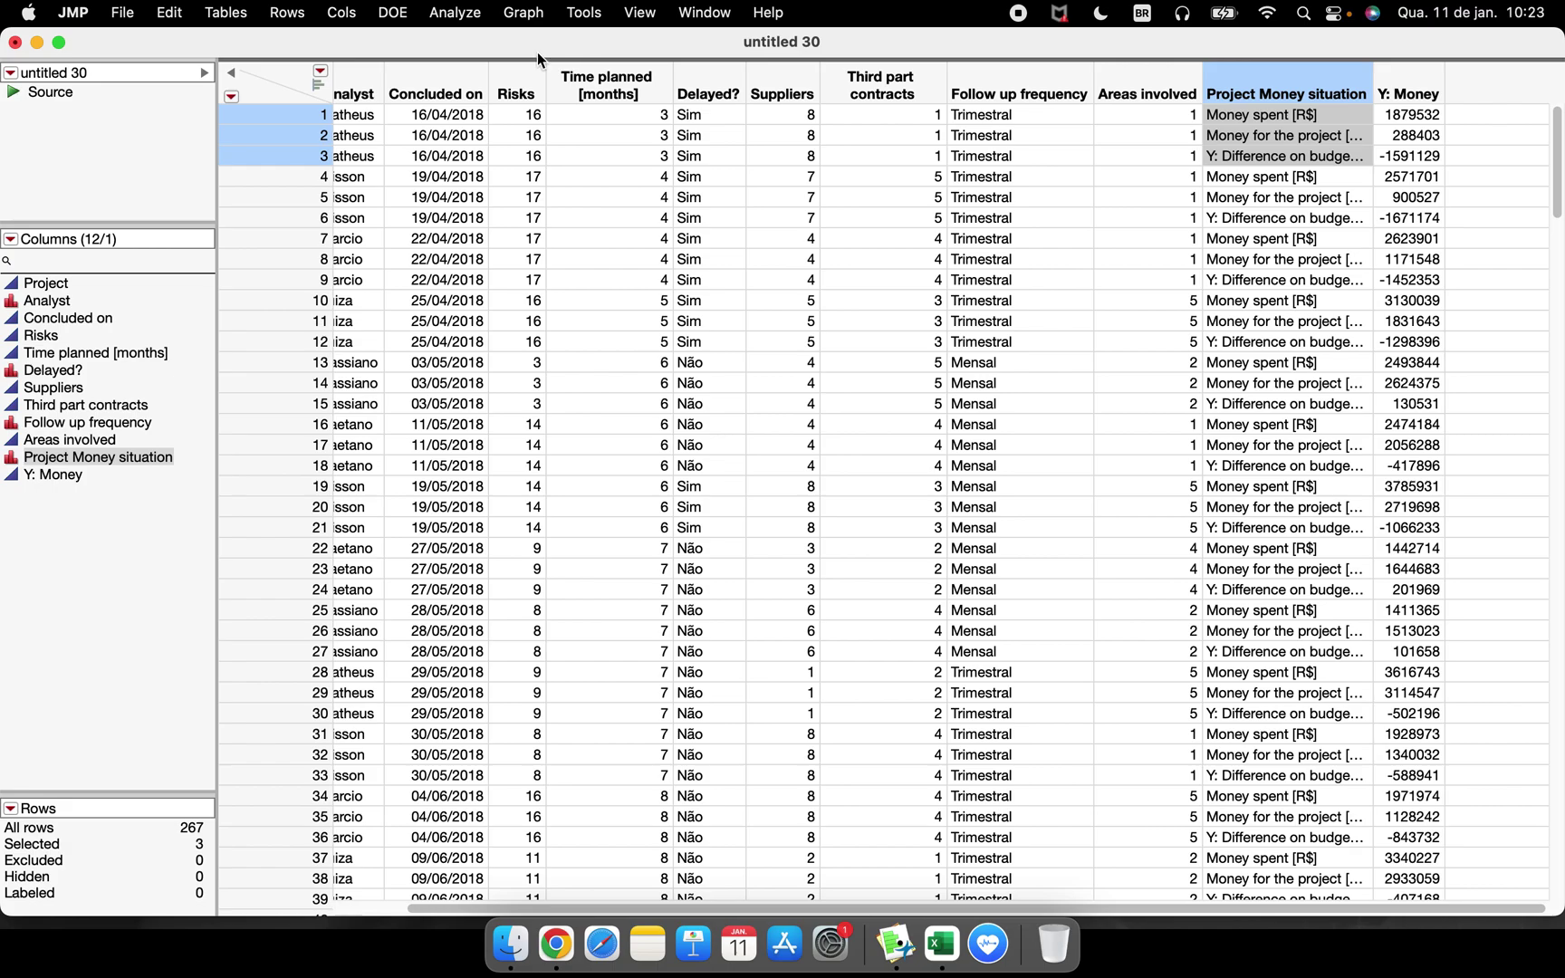
Step: Set up a Split of the stacked table, splitting by Project Money situation with Y: Money as the split column
left_click(226, 12)
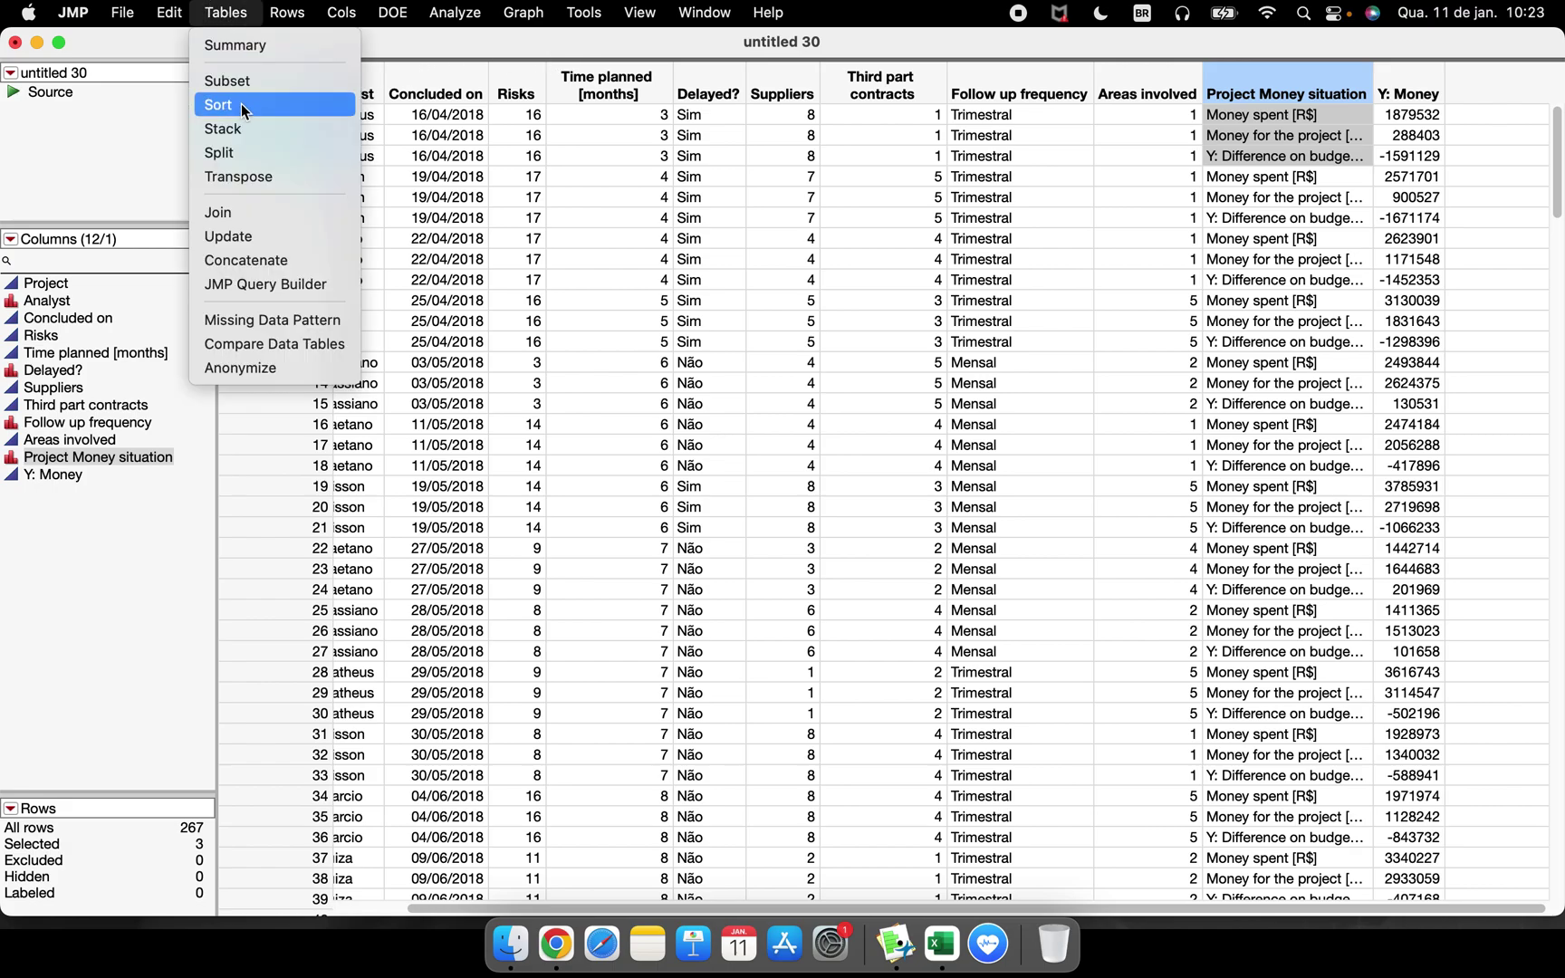
left_click(263, 154)
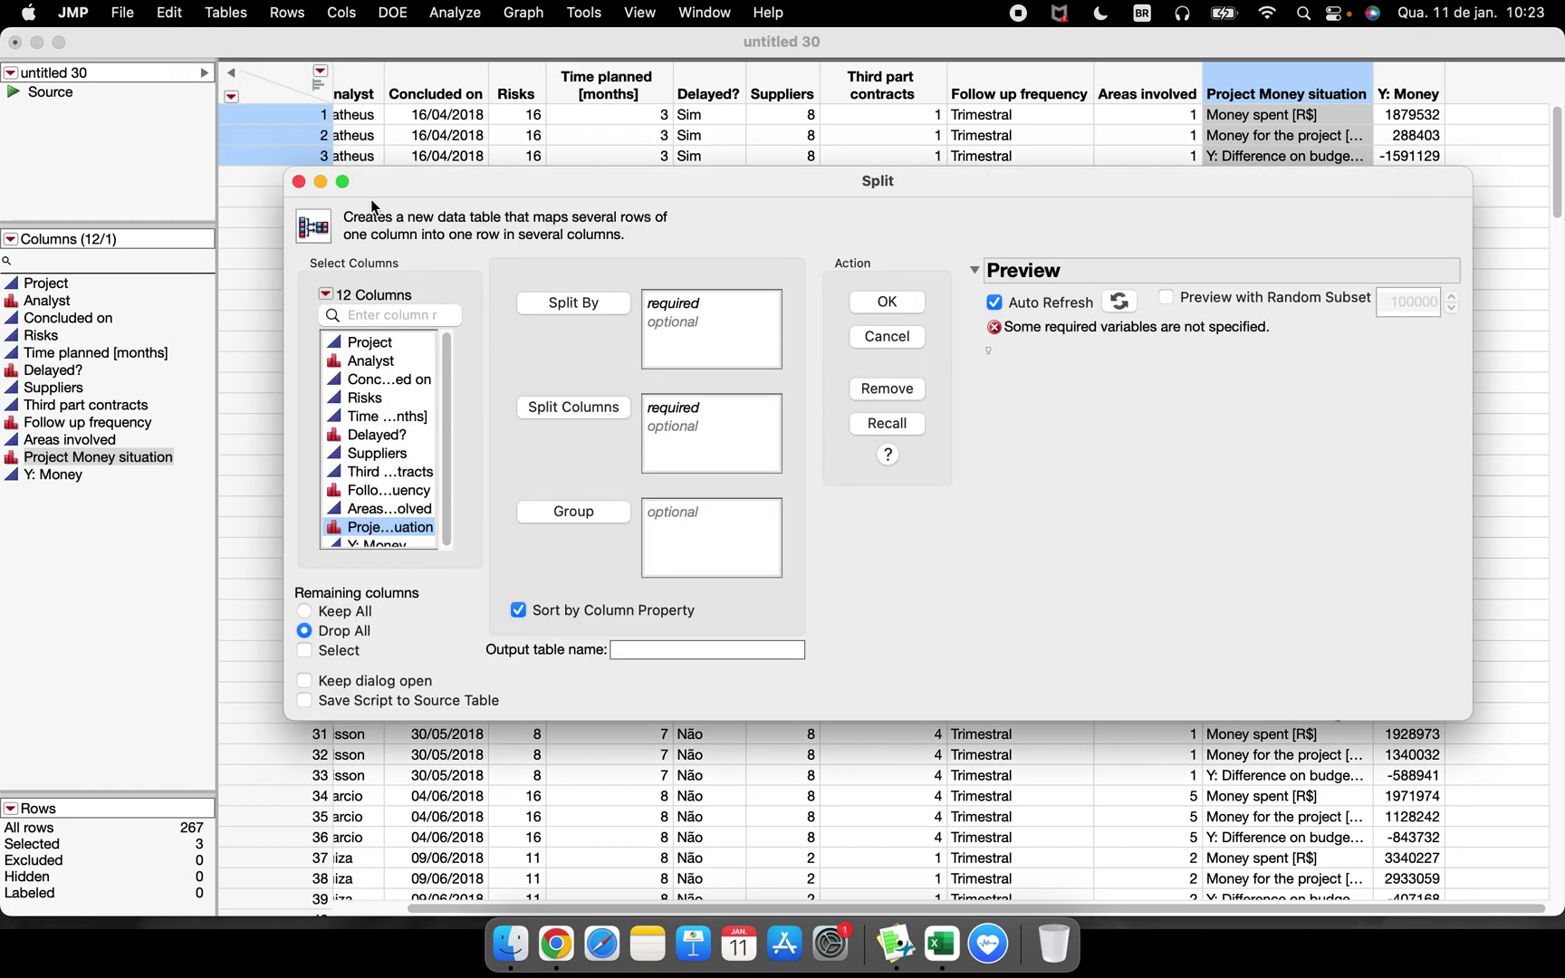
left_click_drag(695, 191, 575, 149)
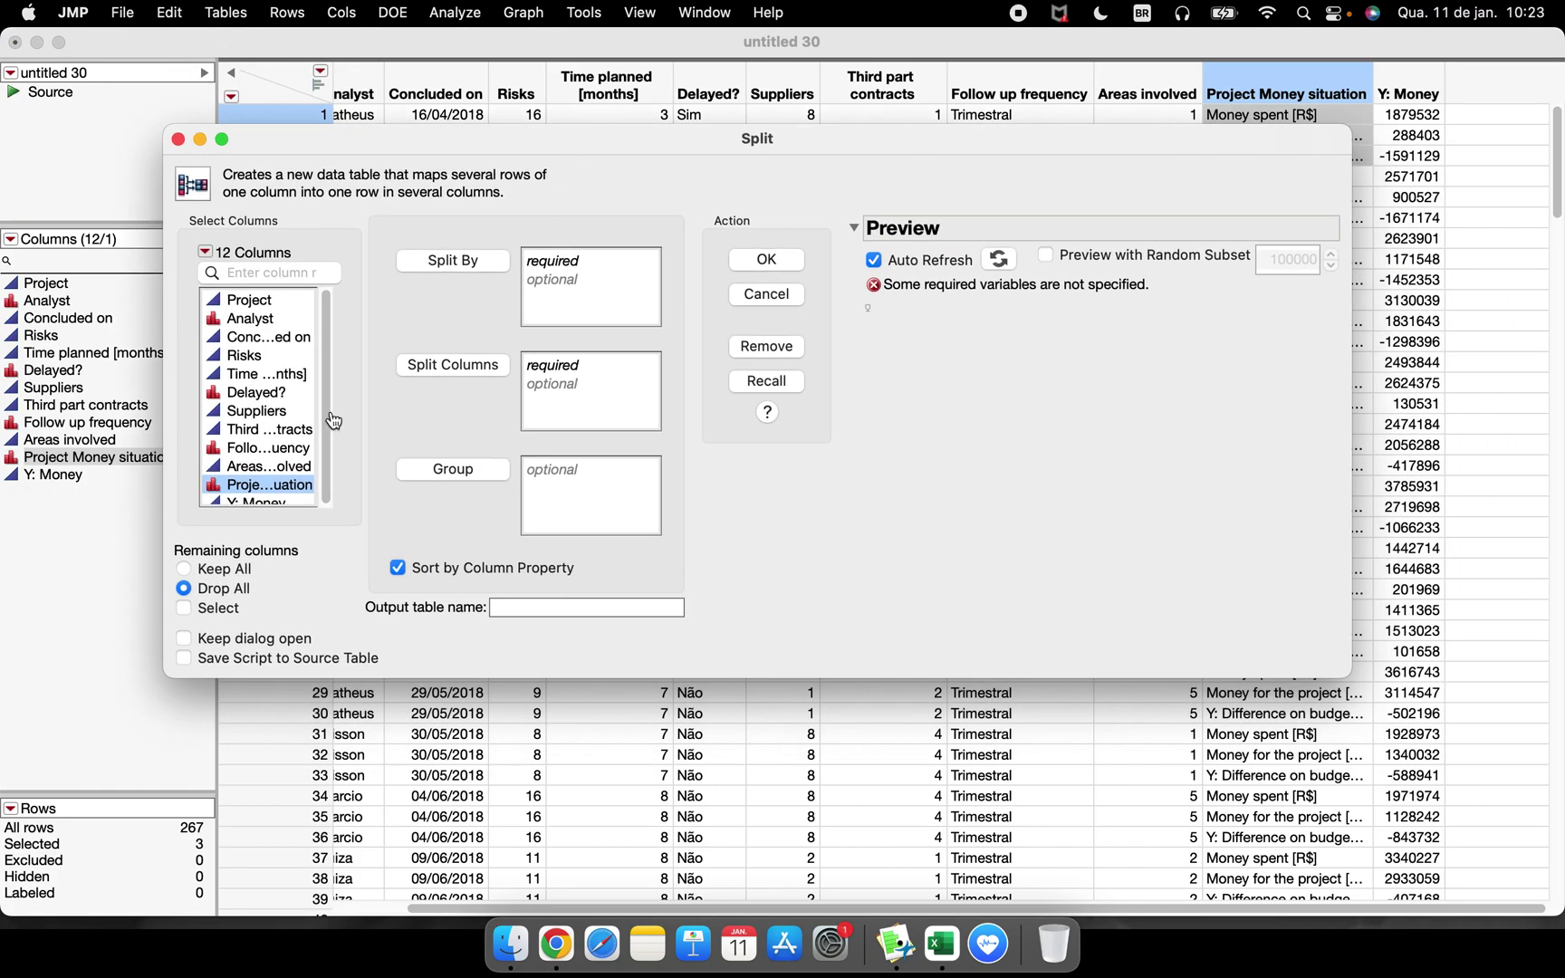
scroll(308, 435, "down", 1)
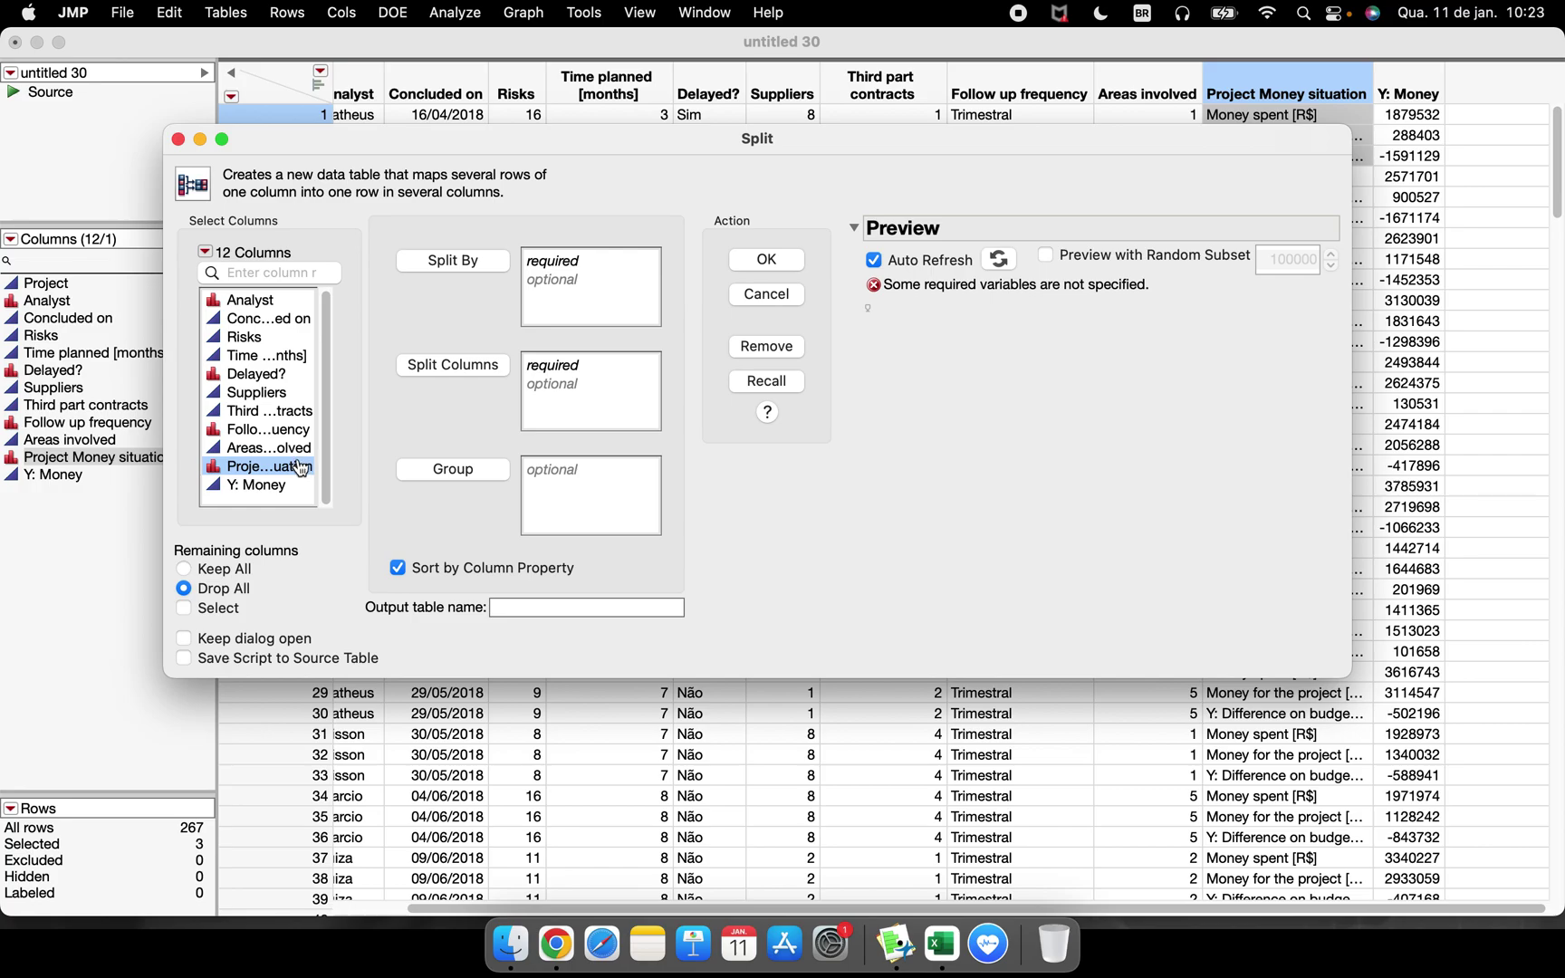
left_click(437, 265)
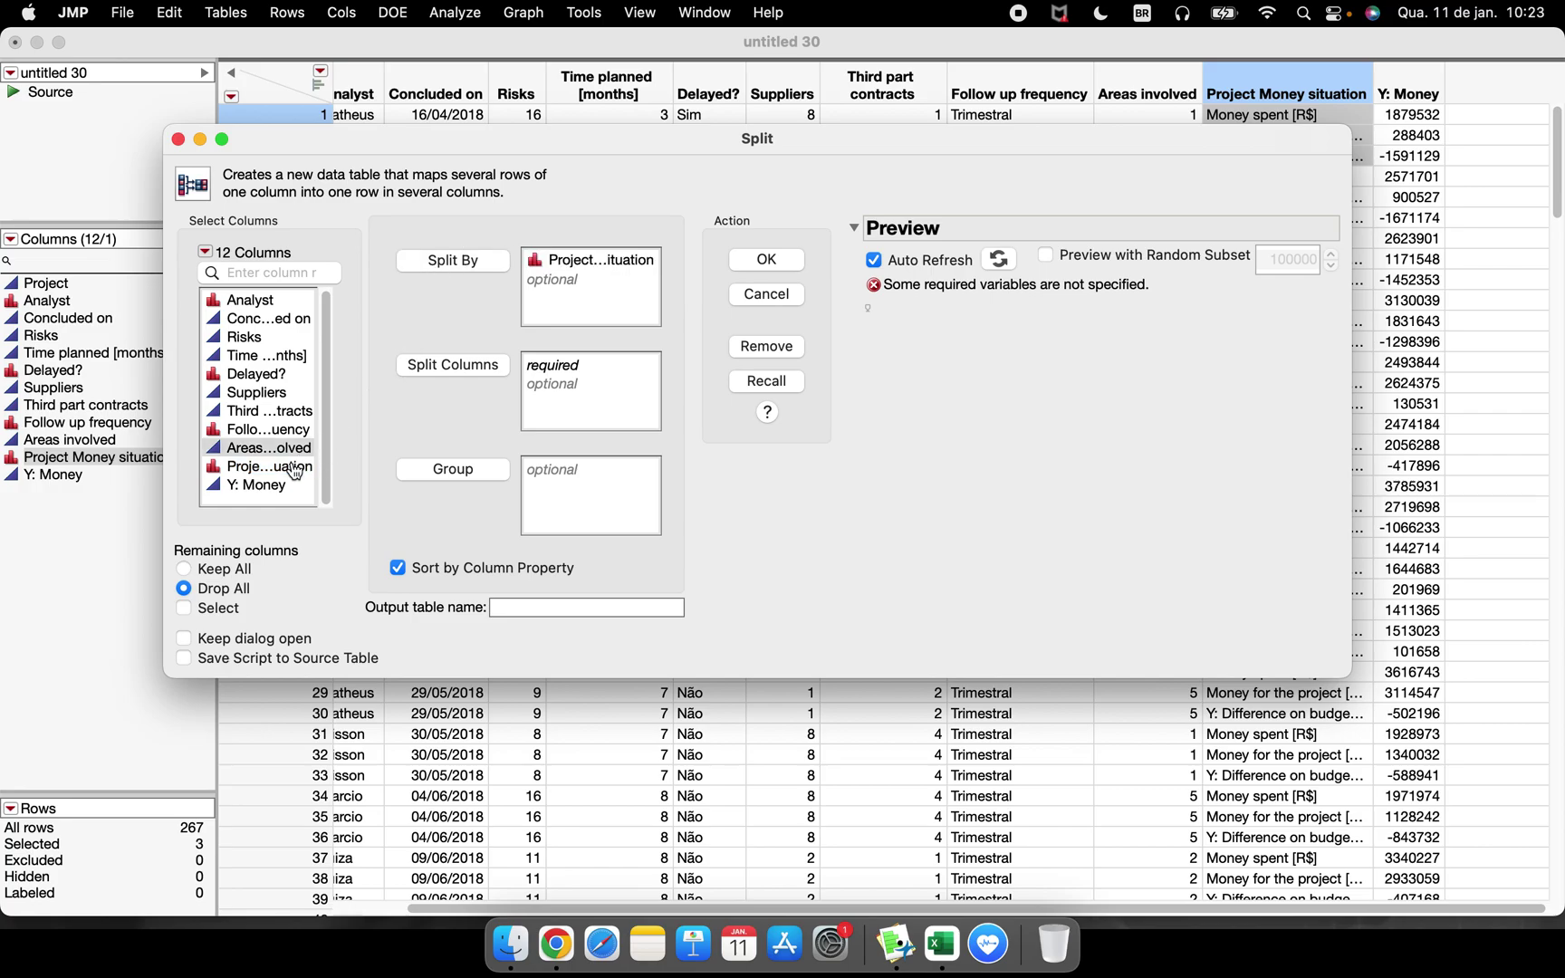
left_click(264, 485)
left_click(460, 371)
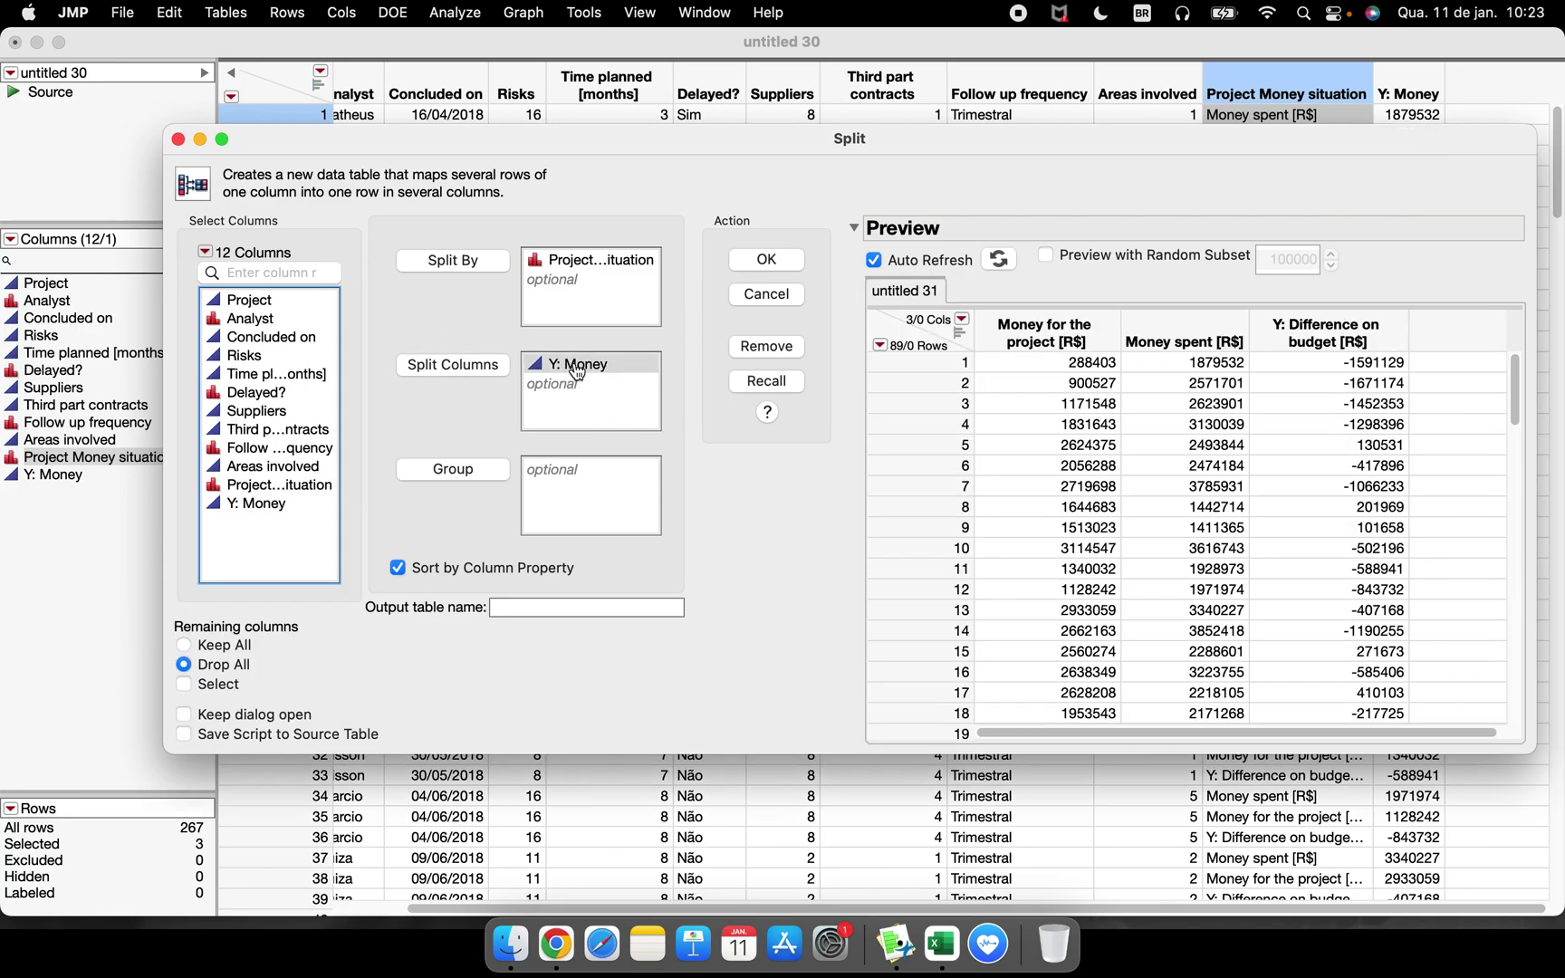
Step: Examine the three money columns in the split preview, from the first row down to the last
left_click(1143, 735)
mouse_move(1143, 735)
left_mouse_down()
mouse_move(1495, 734)
mouse_move(1145, 740)
left_mouse_up()
left_click_drag(1082, 331, 1347, 337)
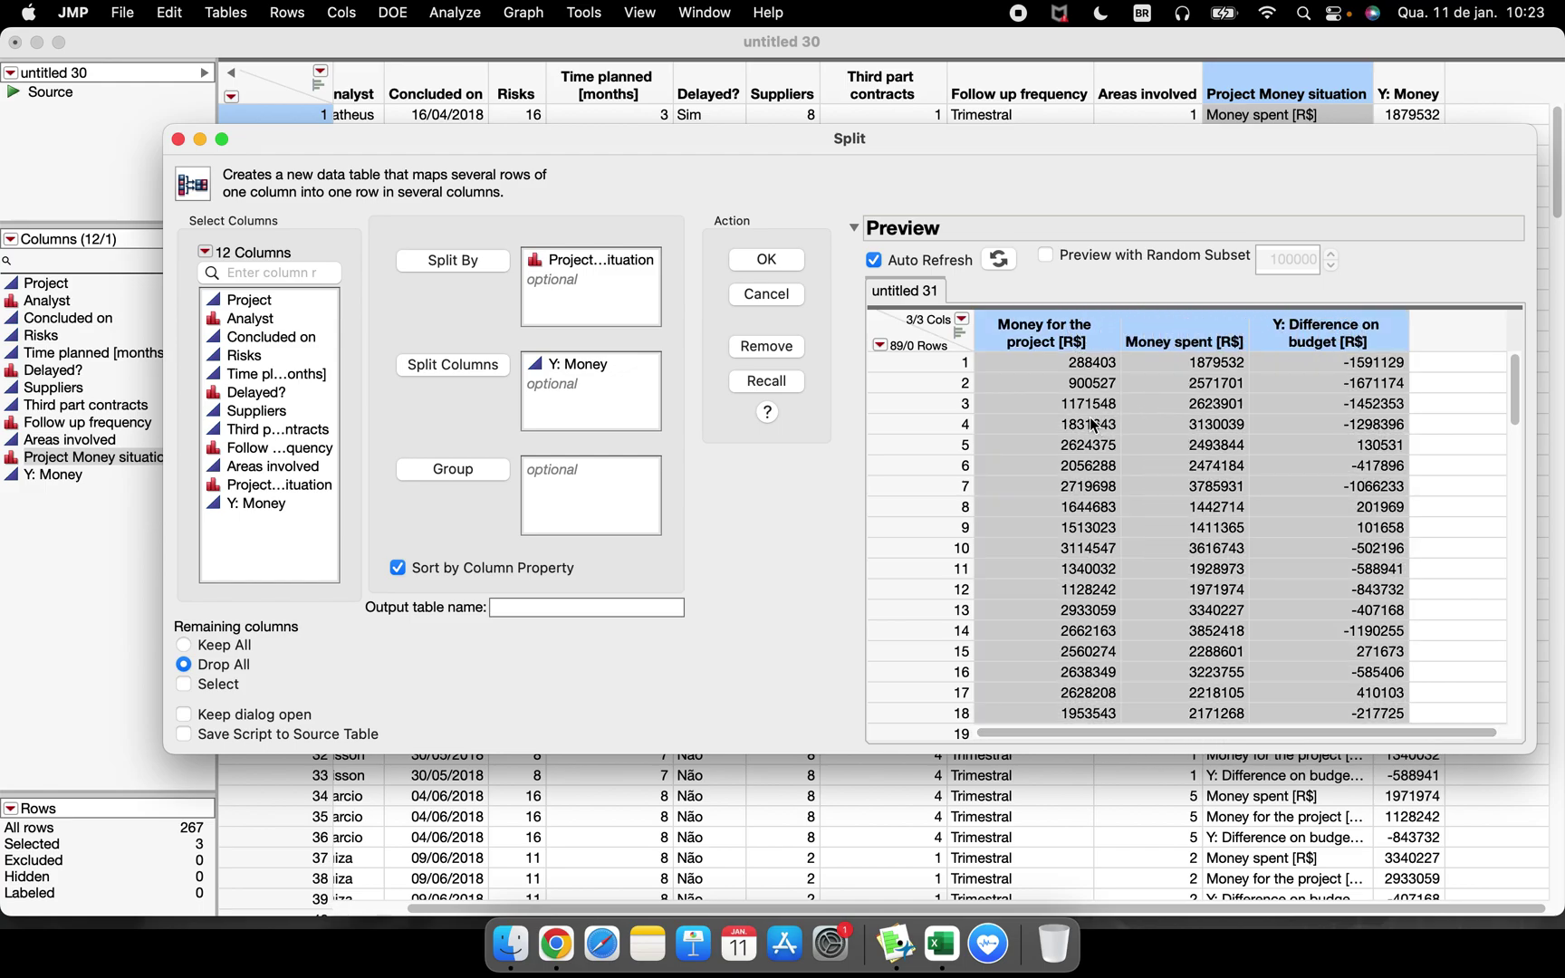
left_click(1071, 337)
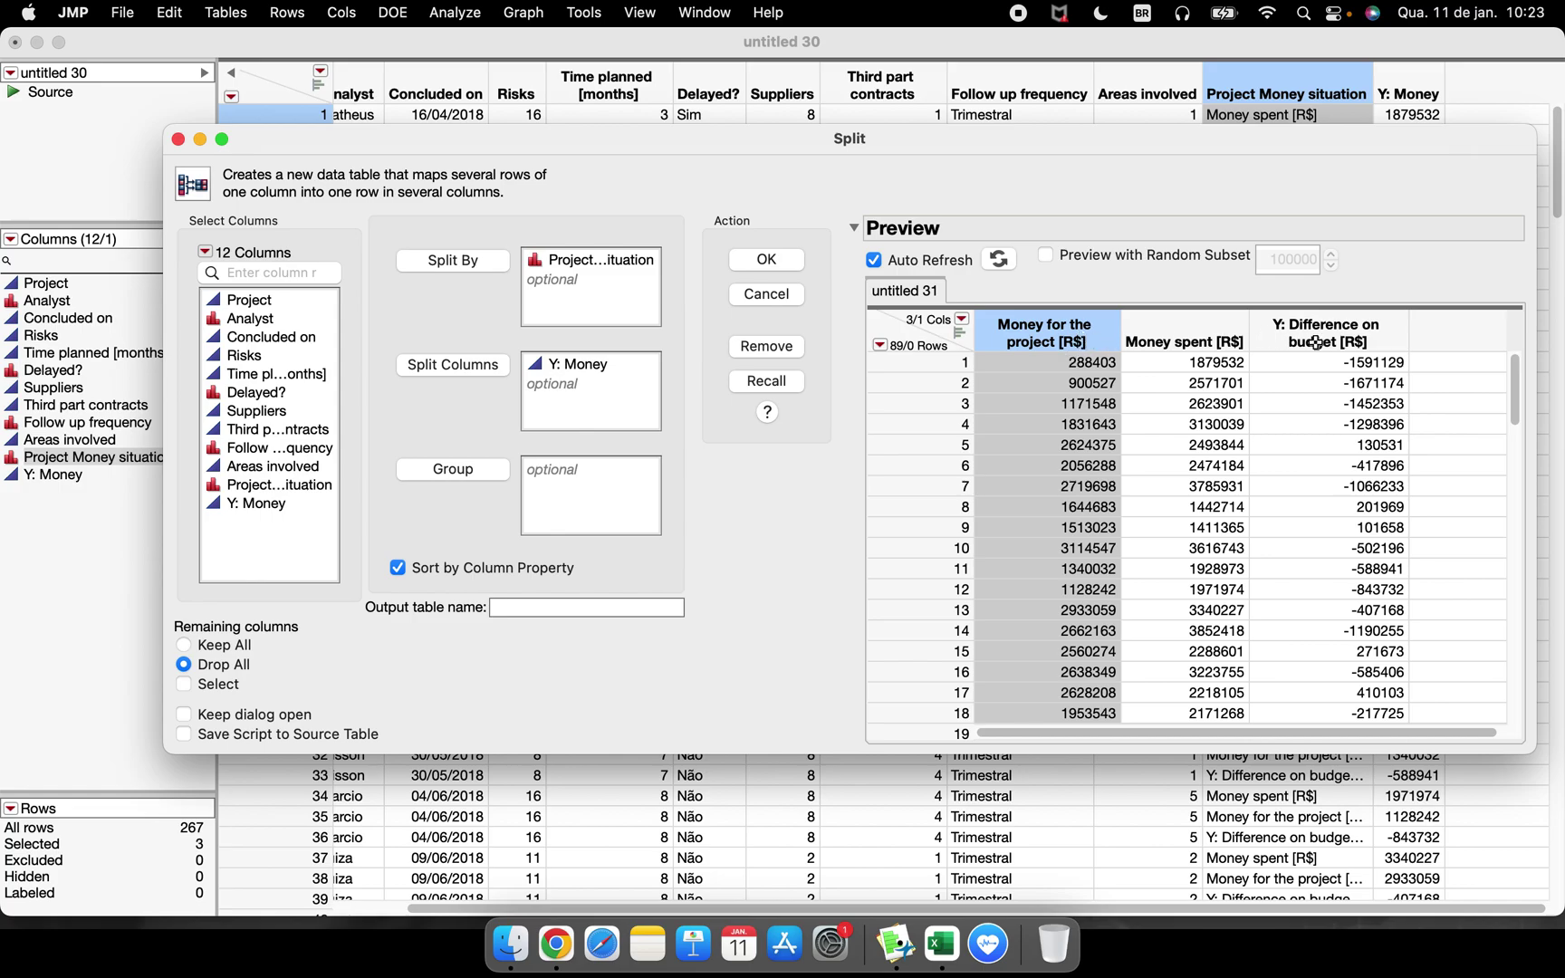
left_click(1343, 341)
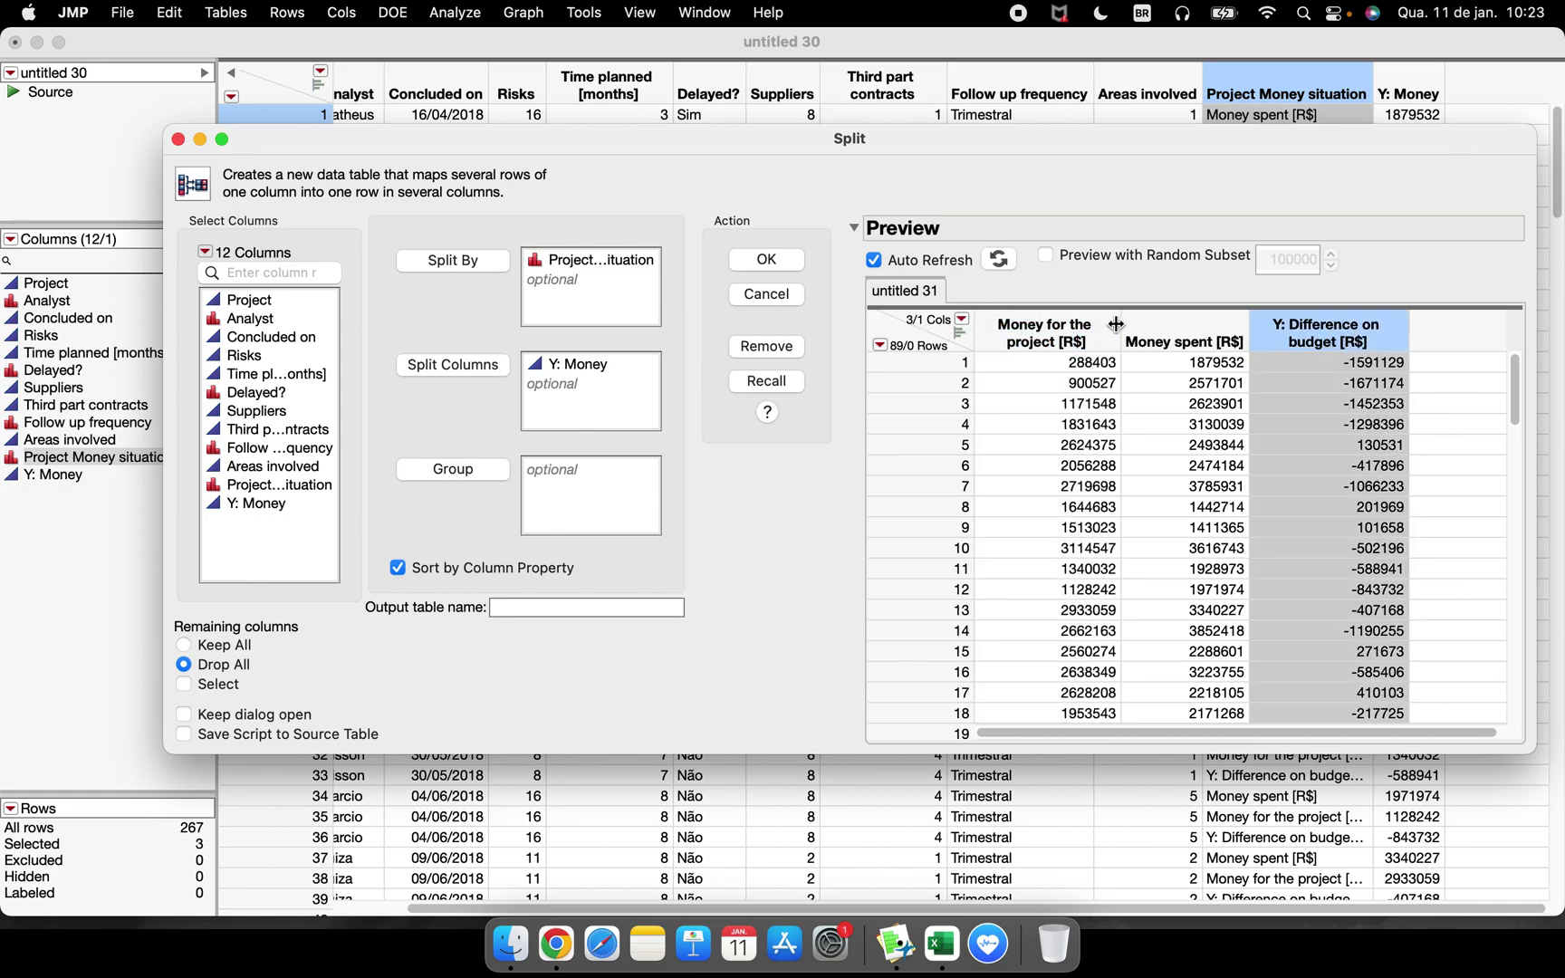
left_click(1053, 331)
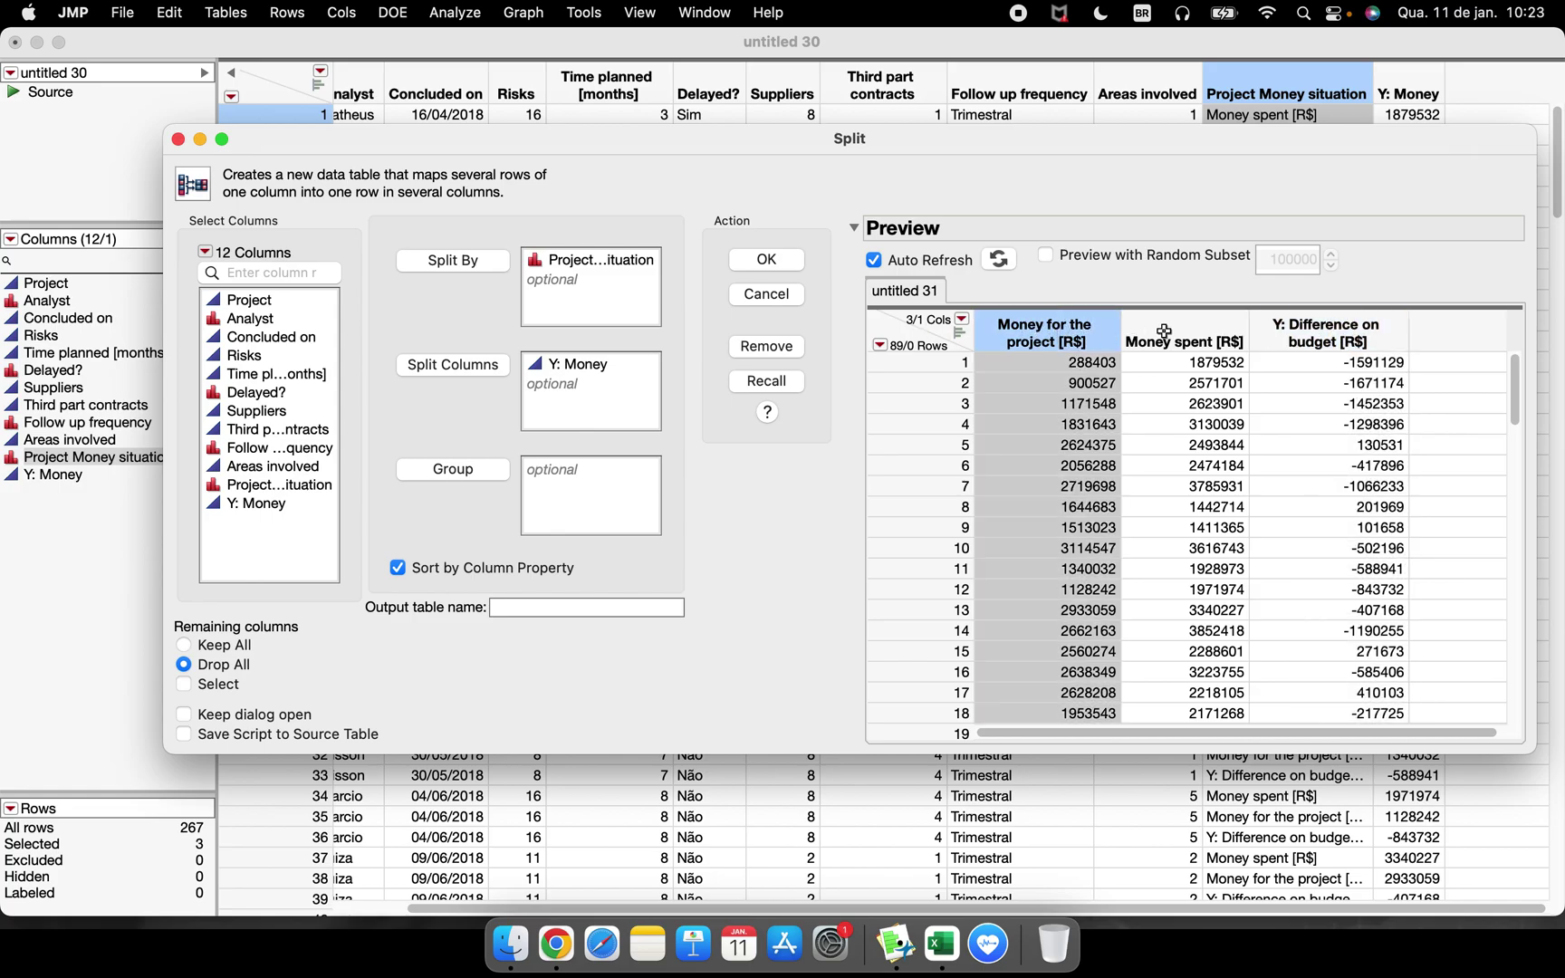
left_click(1206, 341)
left_click(1335, 341)
left_click_drag(1073, 366, 1390, 936)
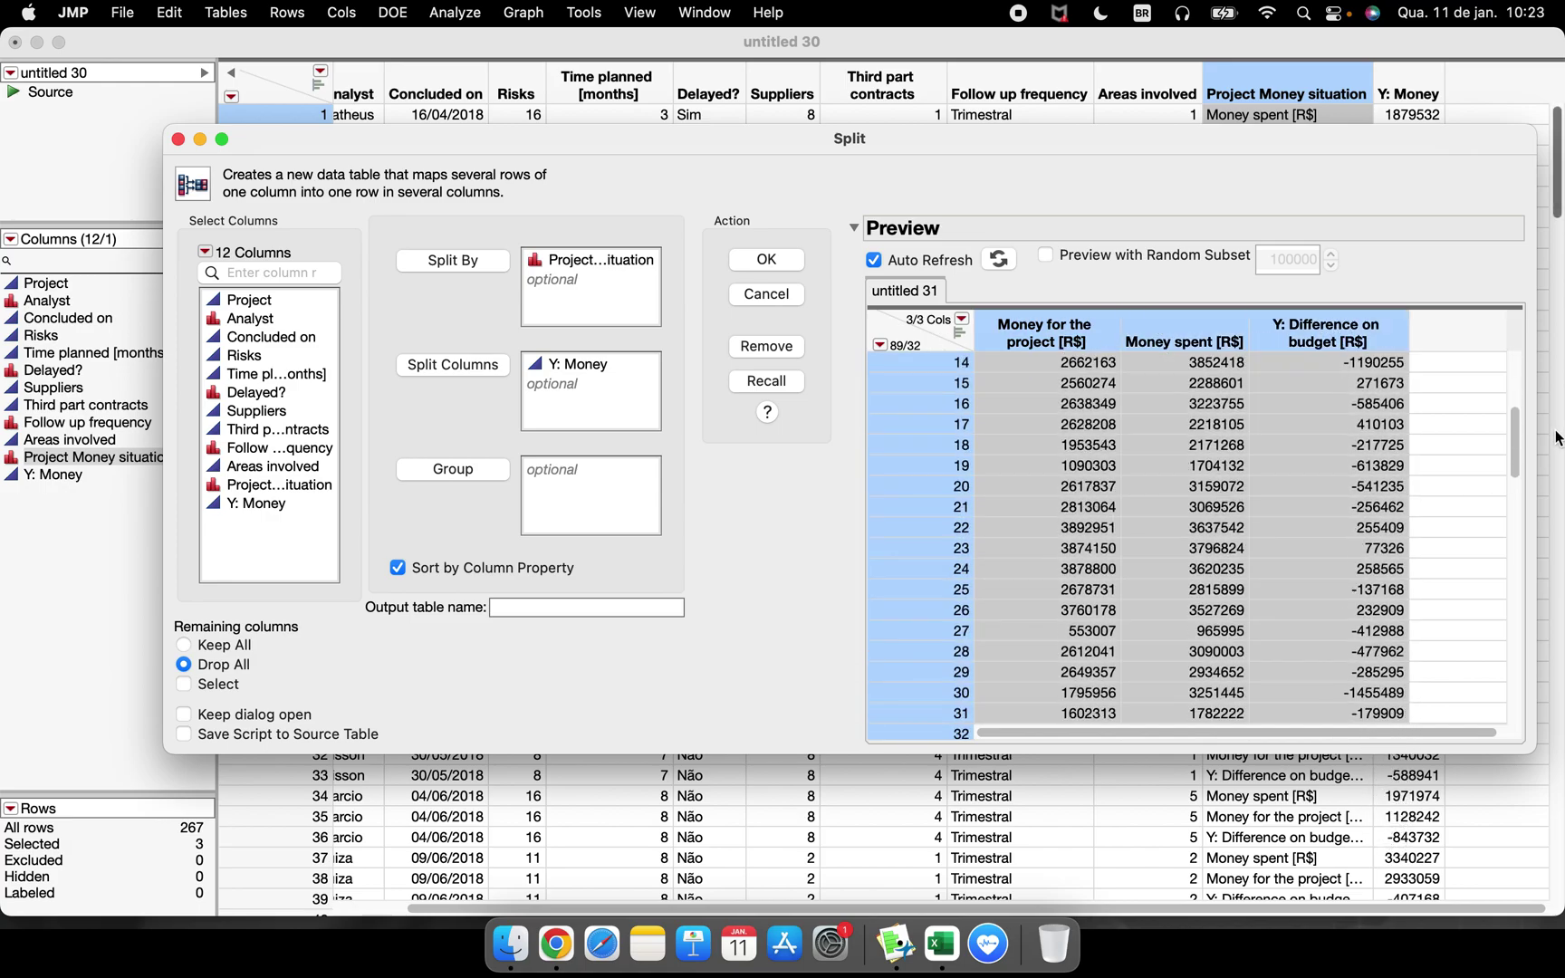
left_click_drag(1516, 443, 1517, 688)
left_click(938, 690)
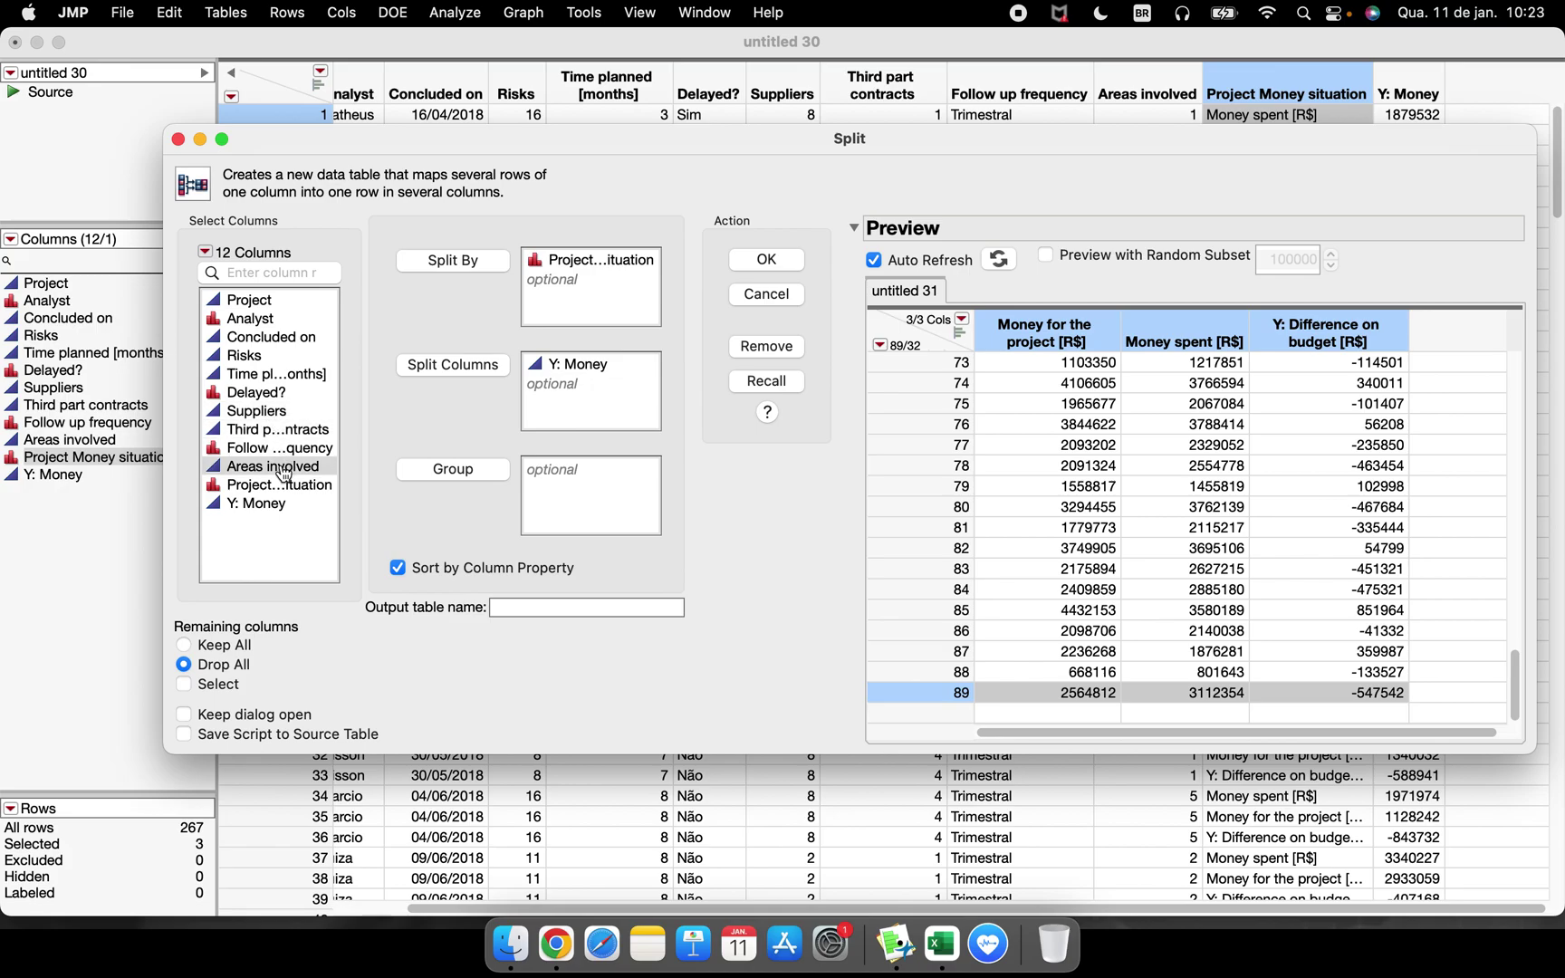
Step: Group the split by the ten columns from Project through Areas involved
left_click_drag(284, 473, 290, 283)
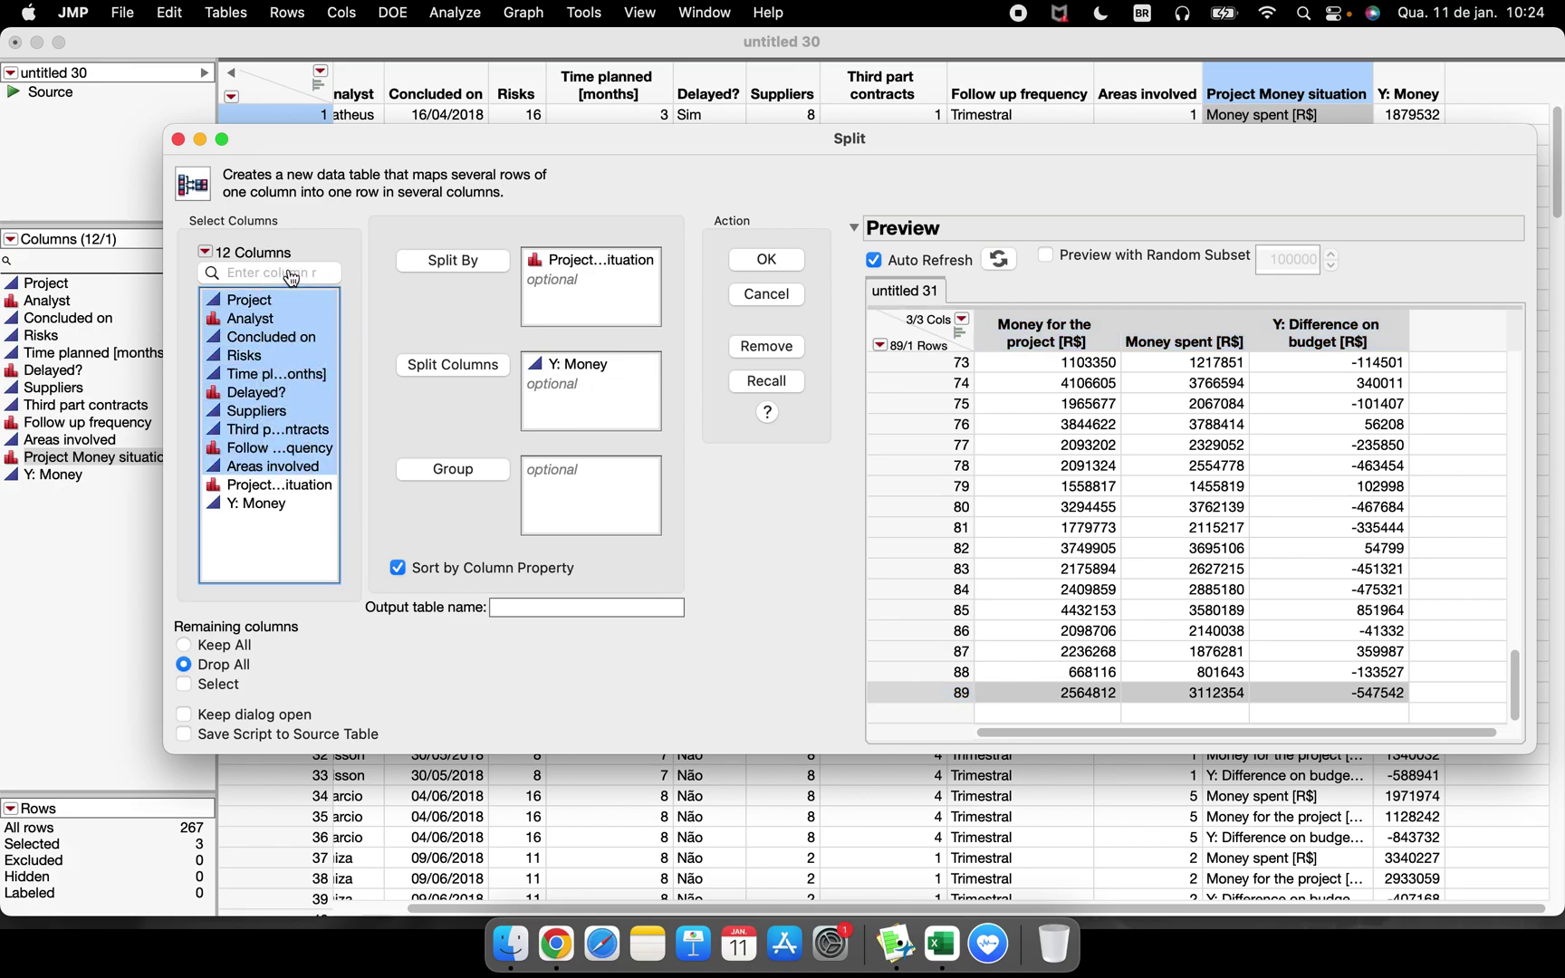
left_click(478, 481)
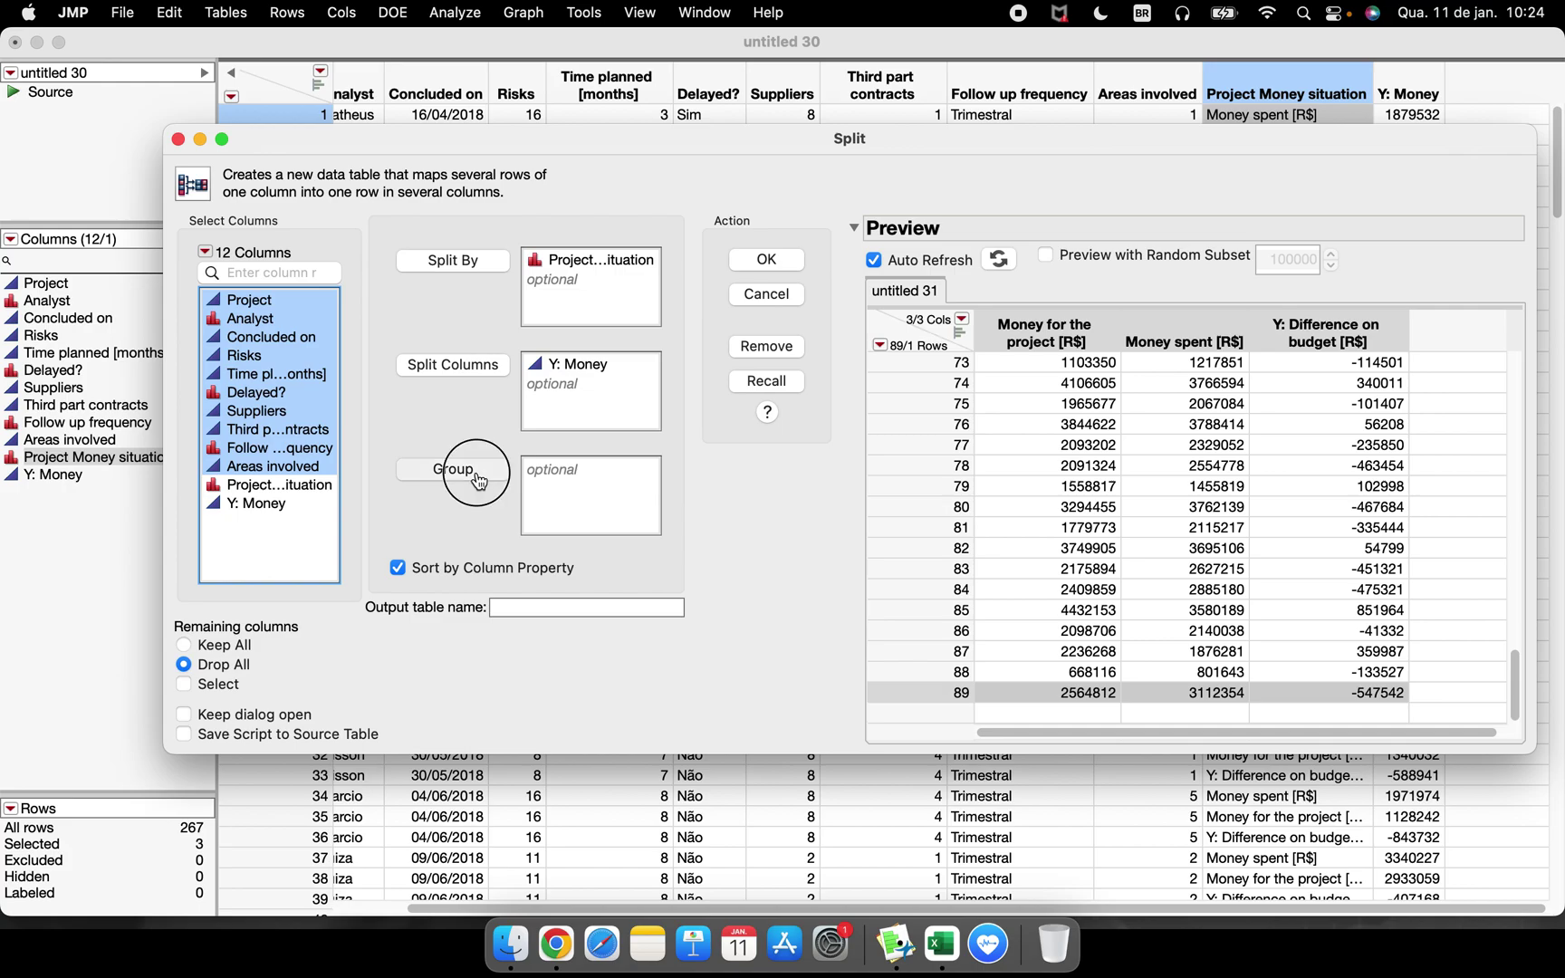
left_click_drag(1055, 738, 965, 741)
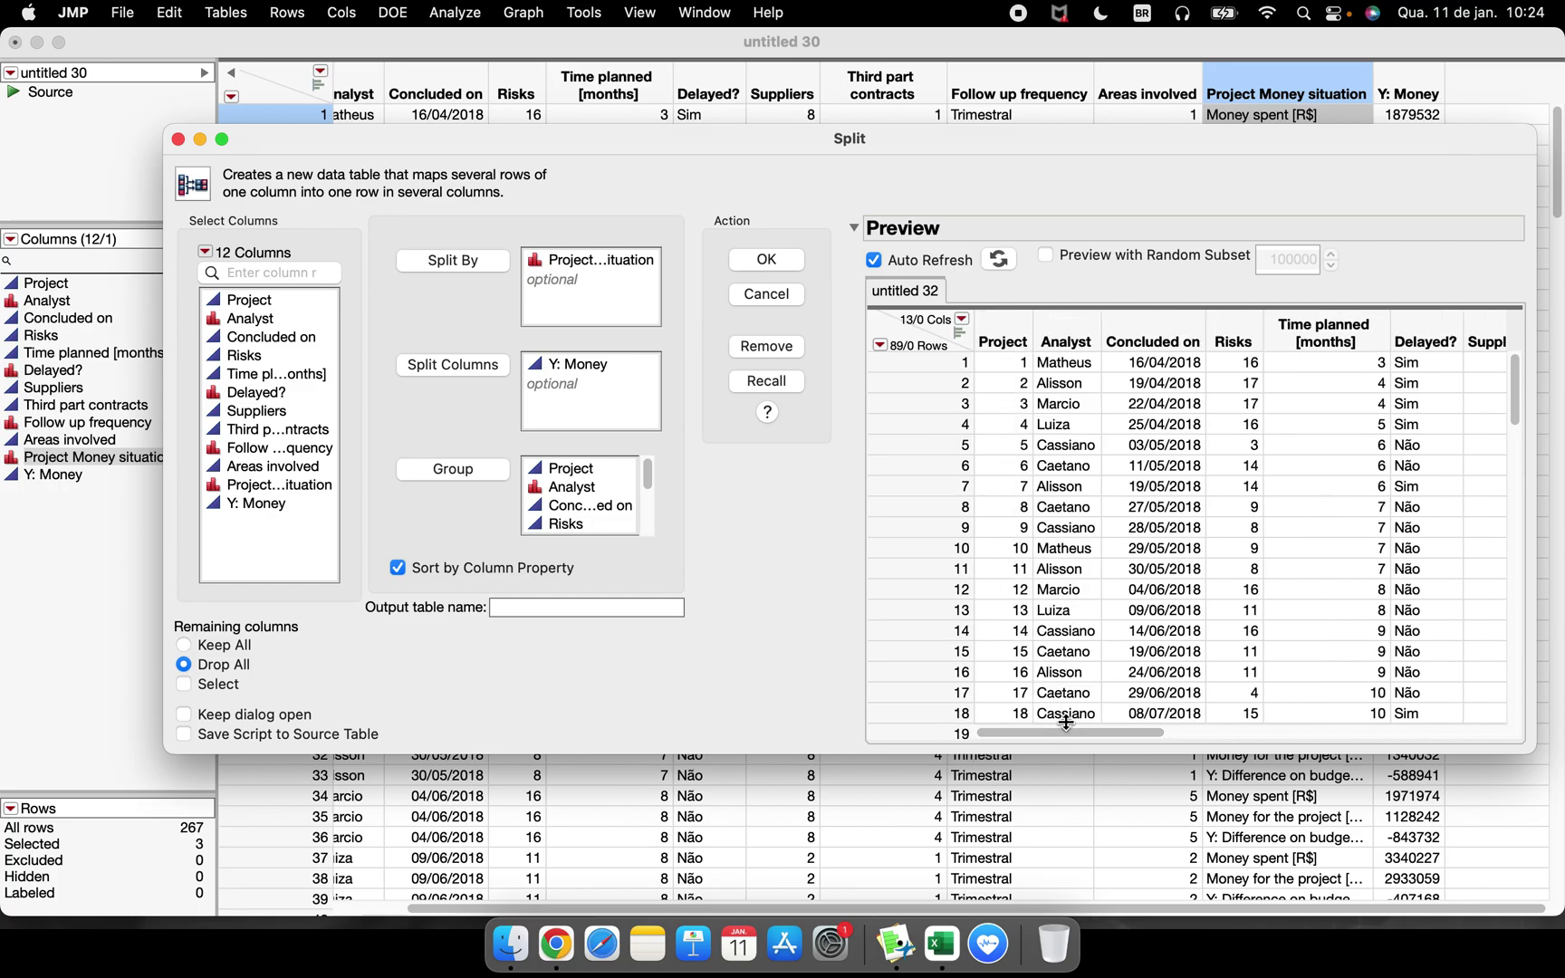
Step: Check the three money columns in the grouped split preview and create the split table
left_click_drag(1066, 732, 1404, 731)
left_click_drag(1074, 341, 1317, 340)
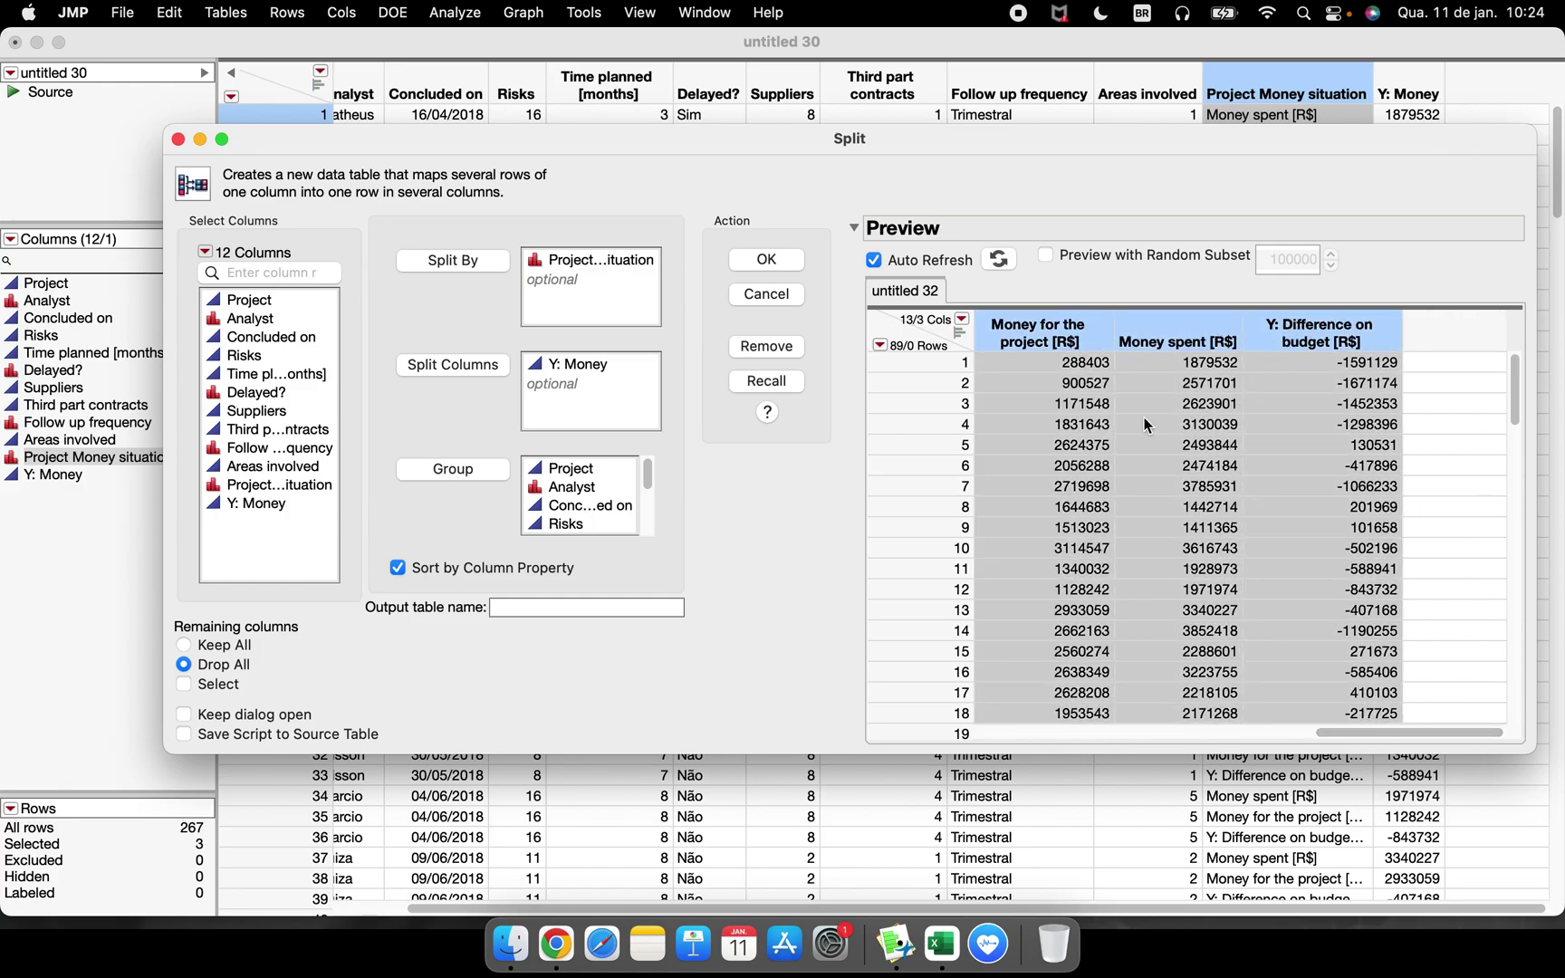
mouse_move(455, 403)
left_mouse_down()
mouse_move(655, 342)
mouse_move(481, 330)
mouse_move(425, 381)
left_mouse_up()
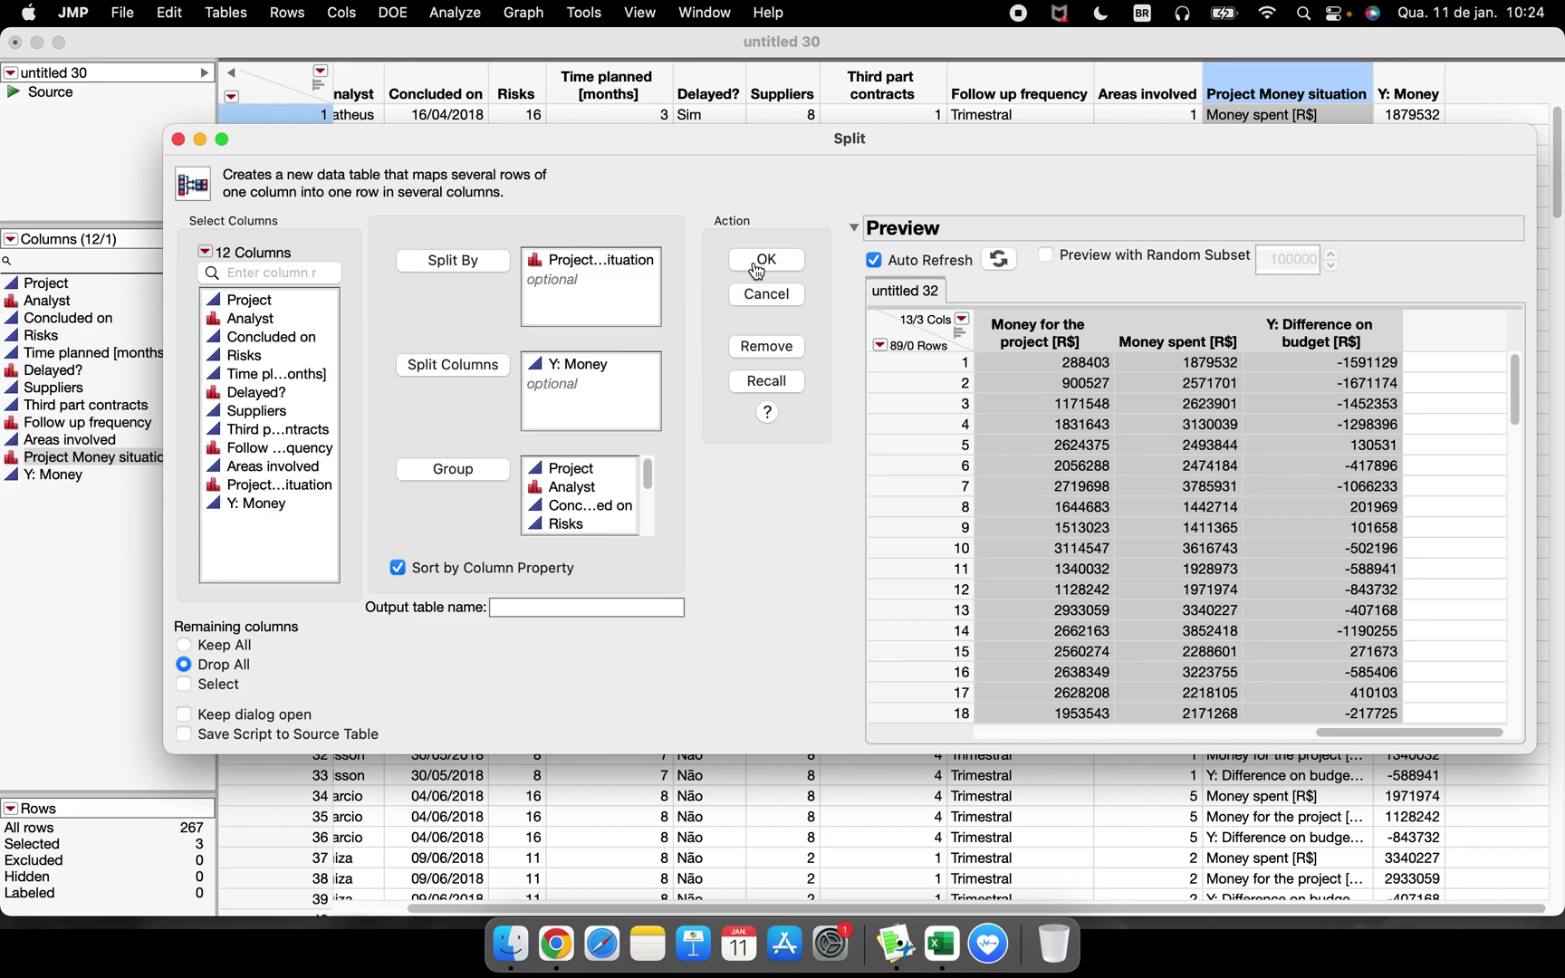
left_click(746, 266)
Step: Enlarge the new split table's window and compare its layout with the stacked table behind it
left_click(377, 216)
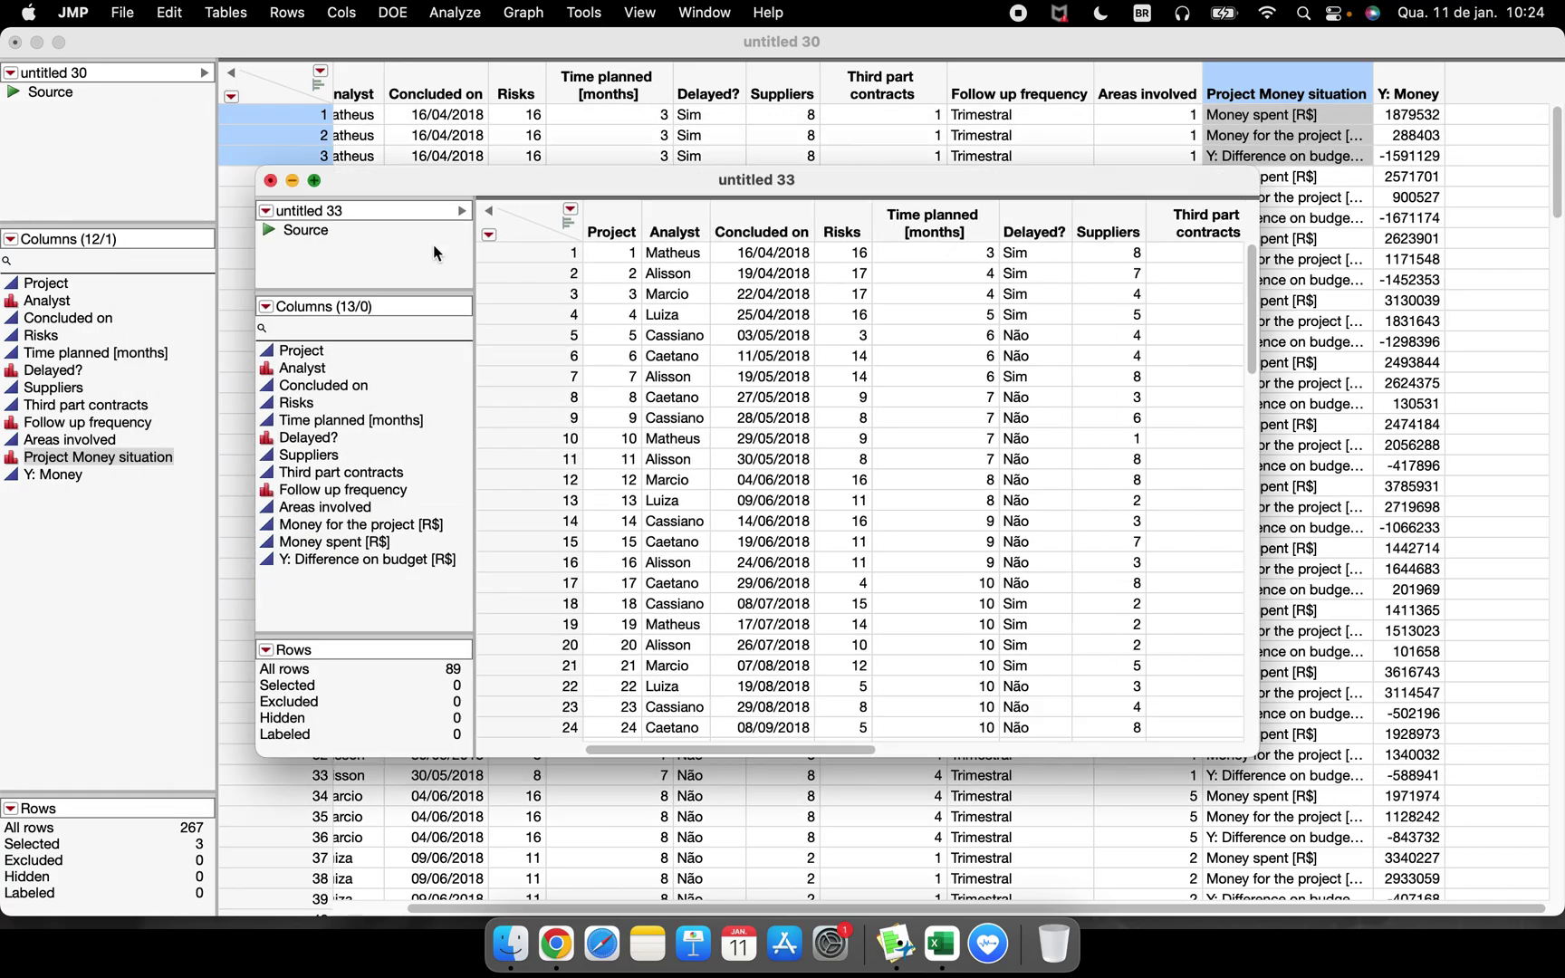
left_click_drag(900, 45, 923, 226)
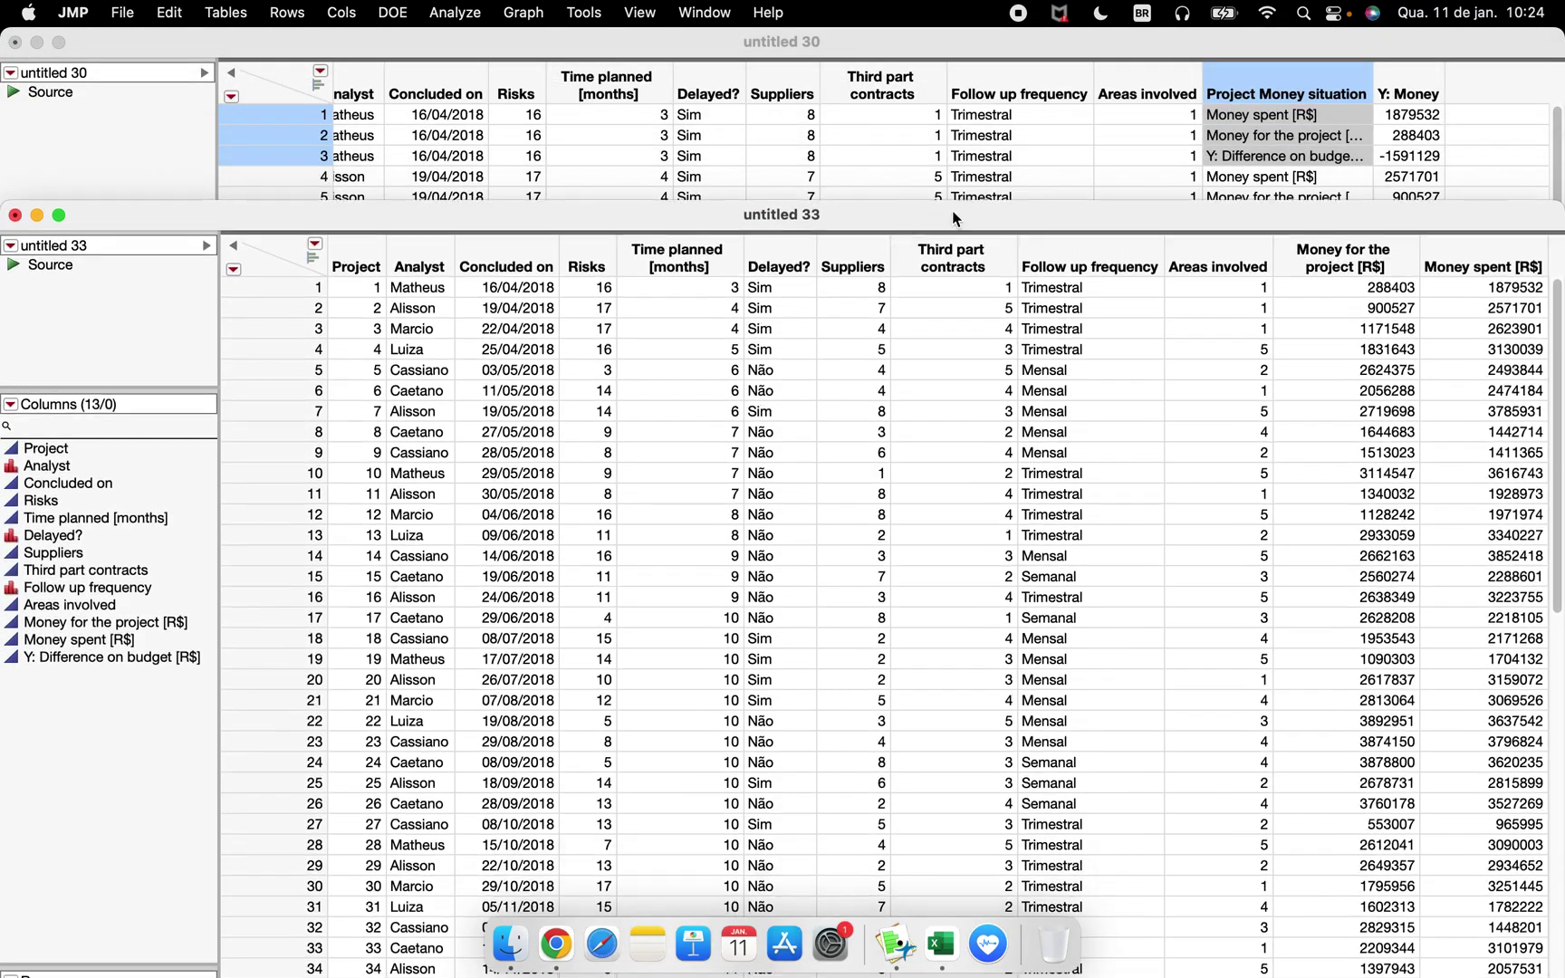
left_click_drag(1233, 225, 1257, 40)
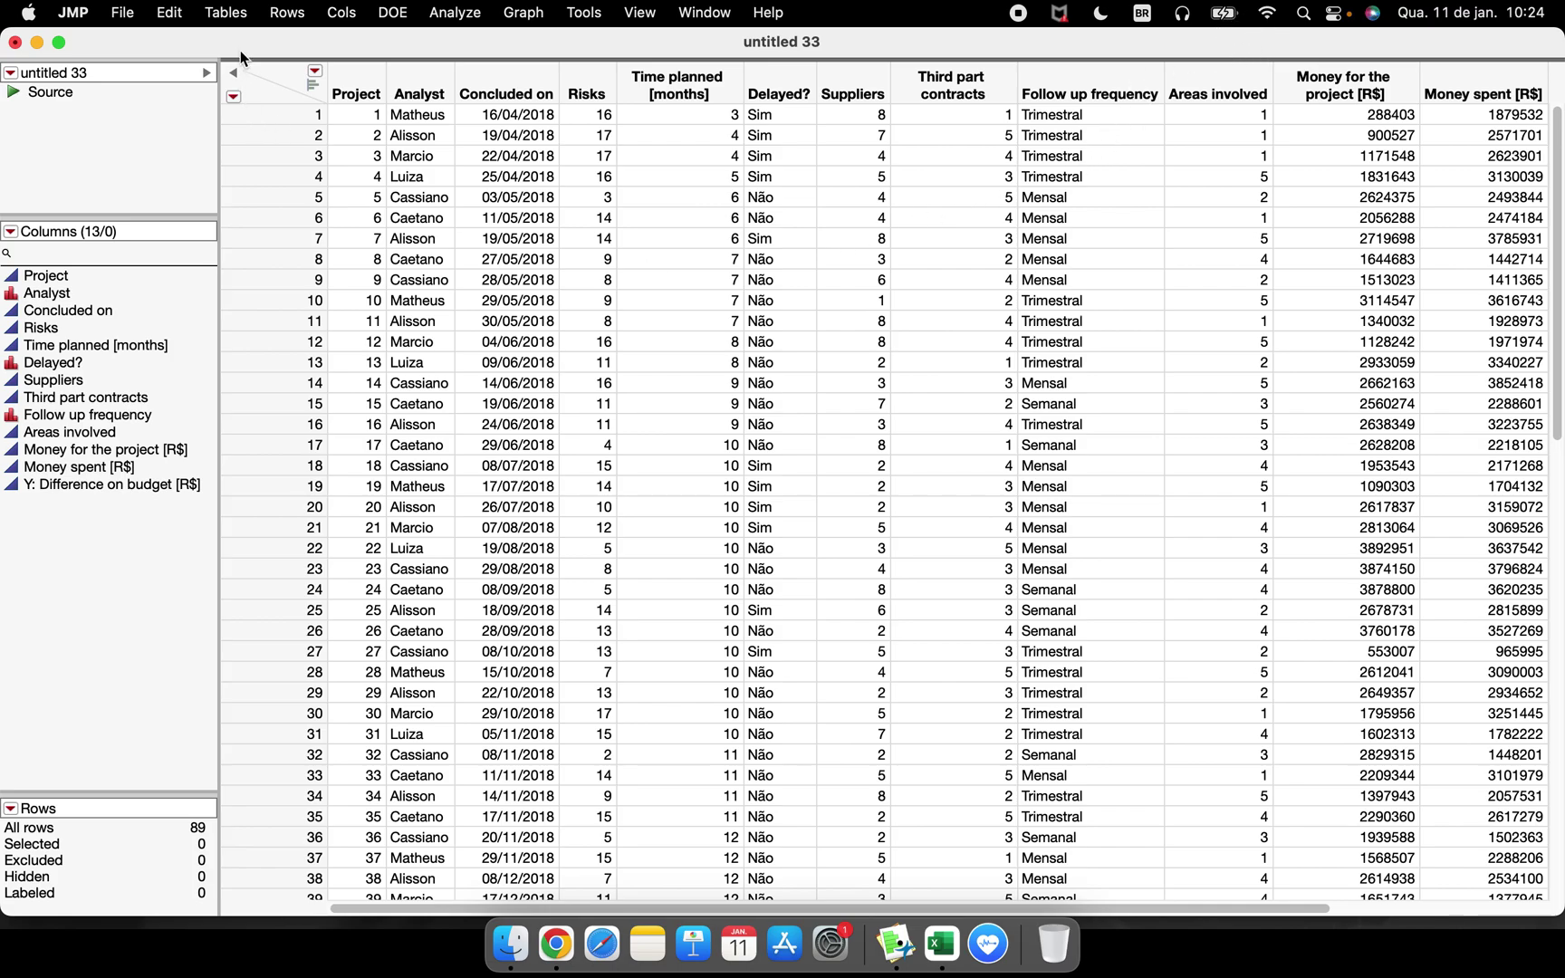
Step: Minimize the split and stacked table windows to return to the project table with separate money columns
left_click(227, 13)
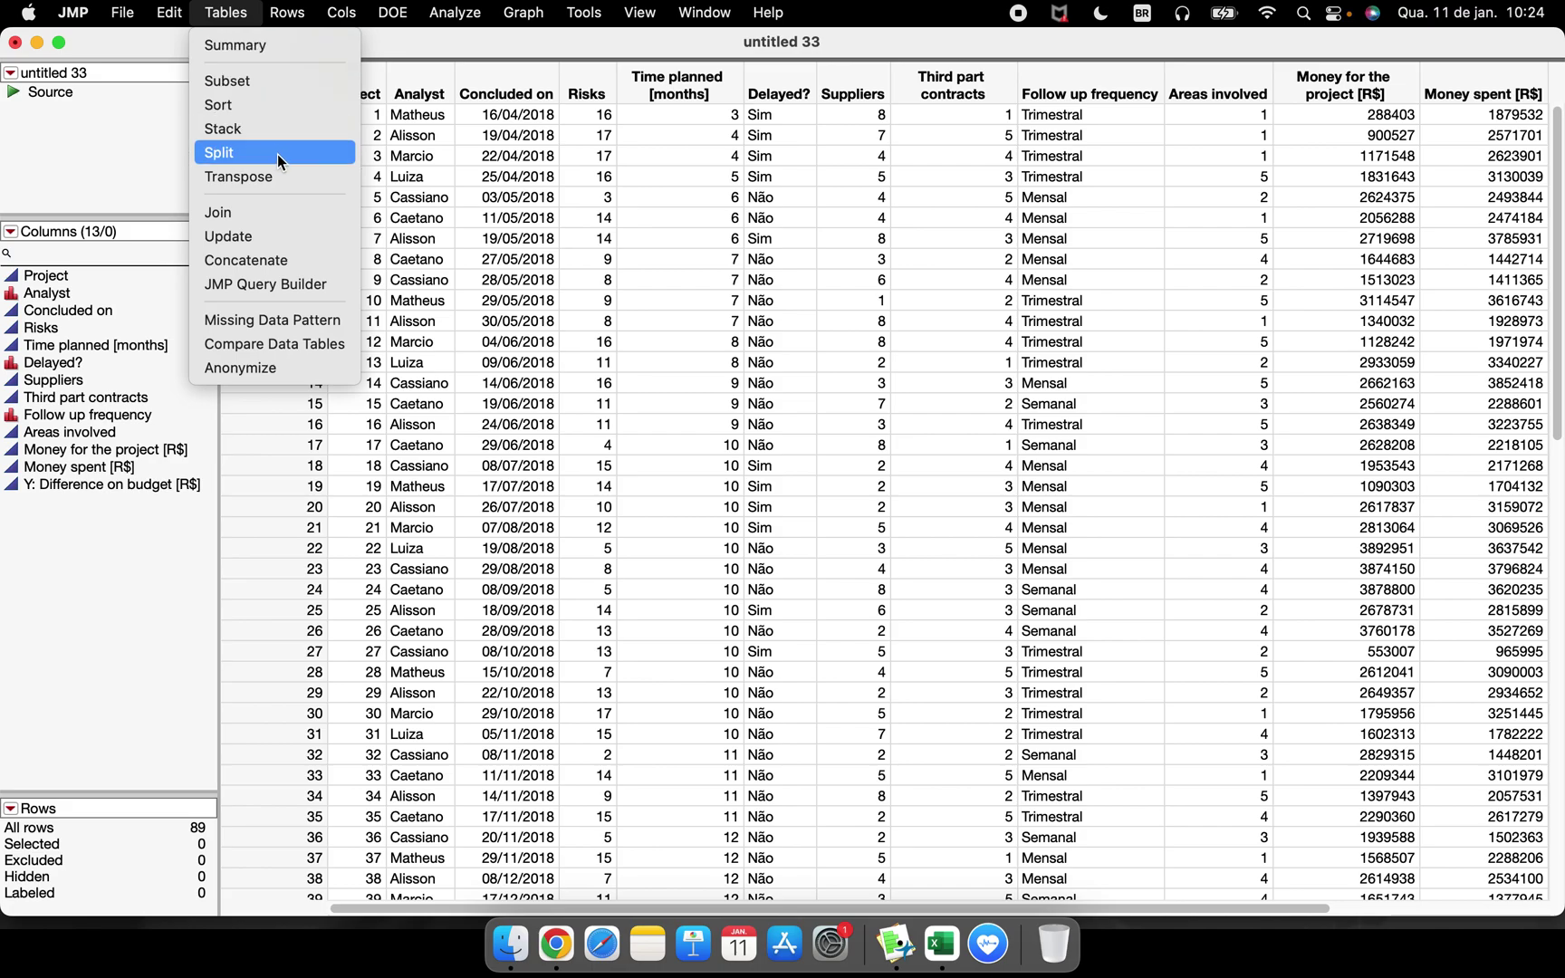
left_click(36, 42)
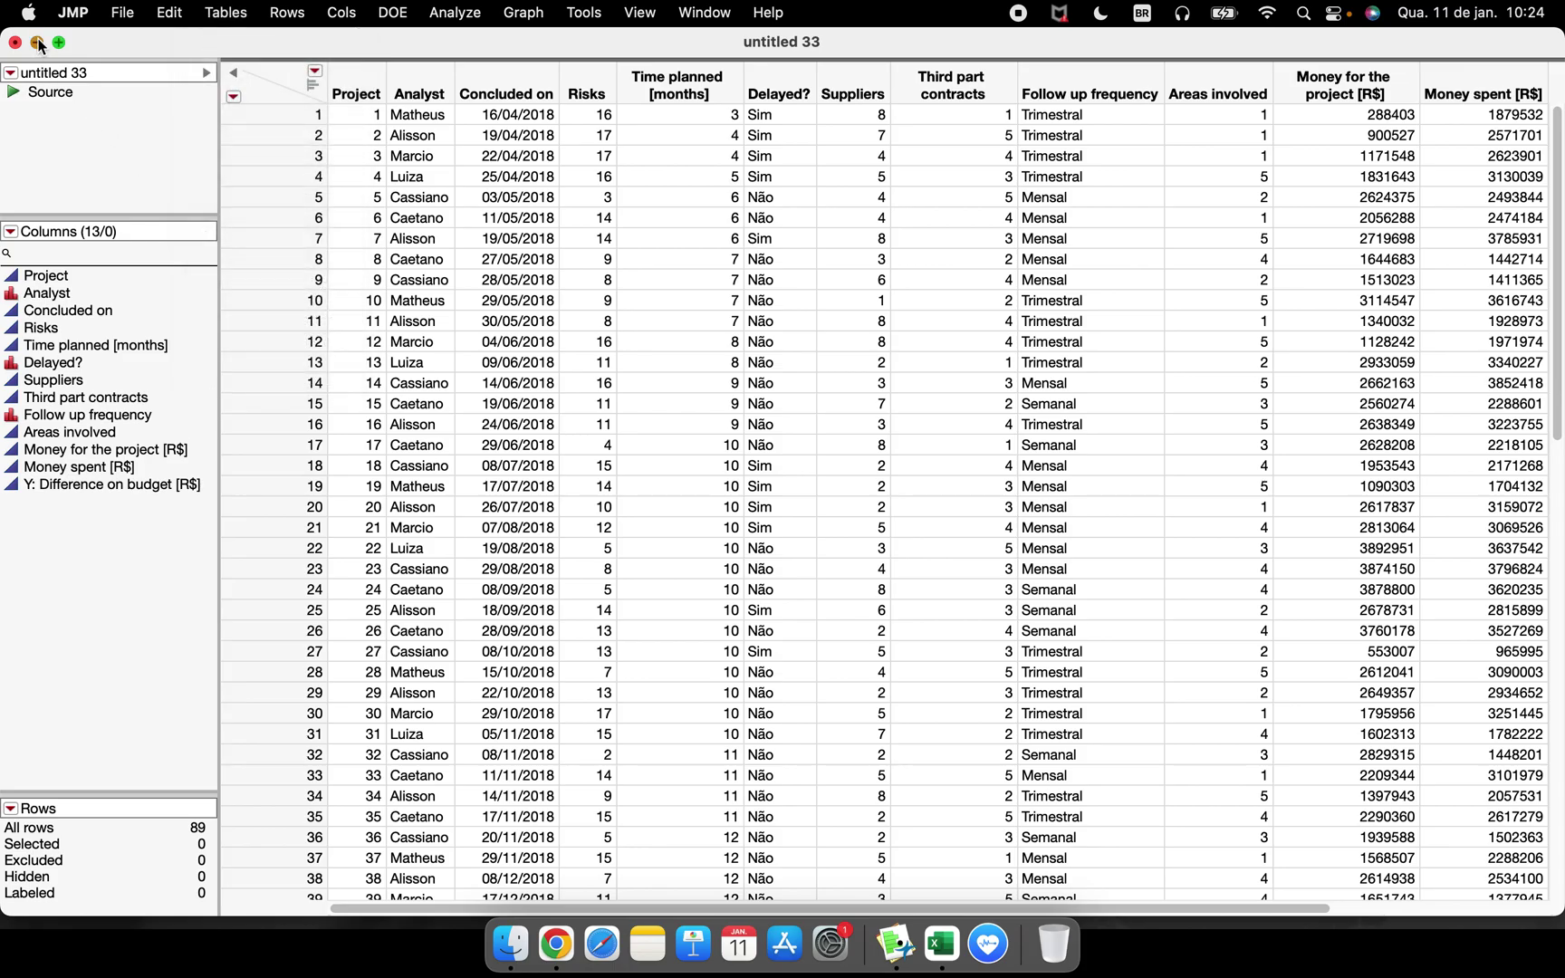
left_click(37, 42)
left_click(37, 42)
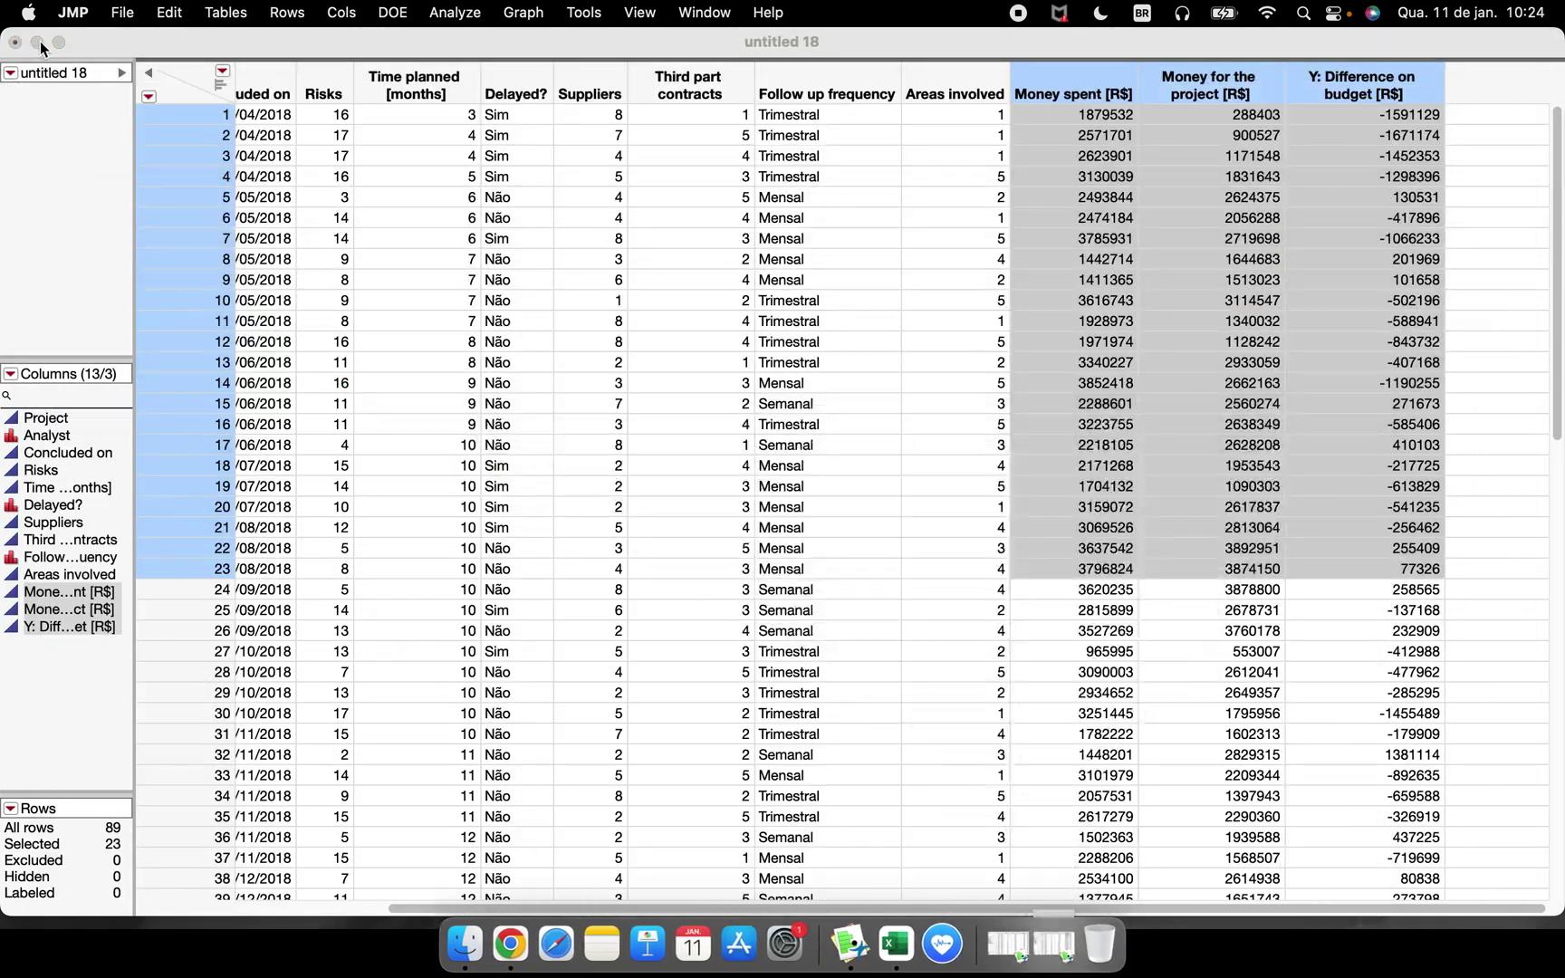